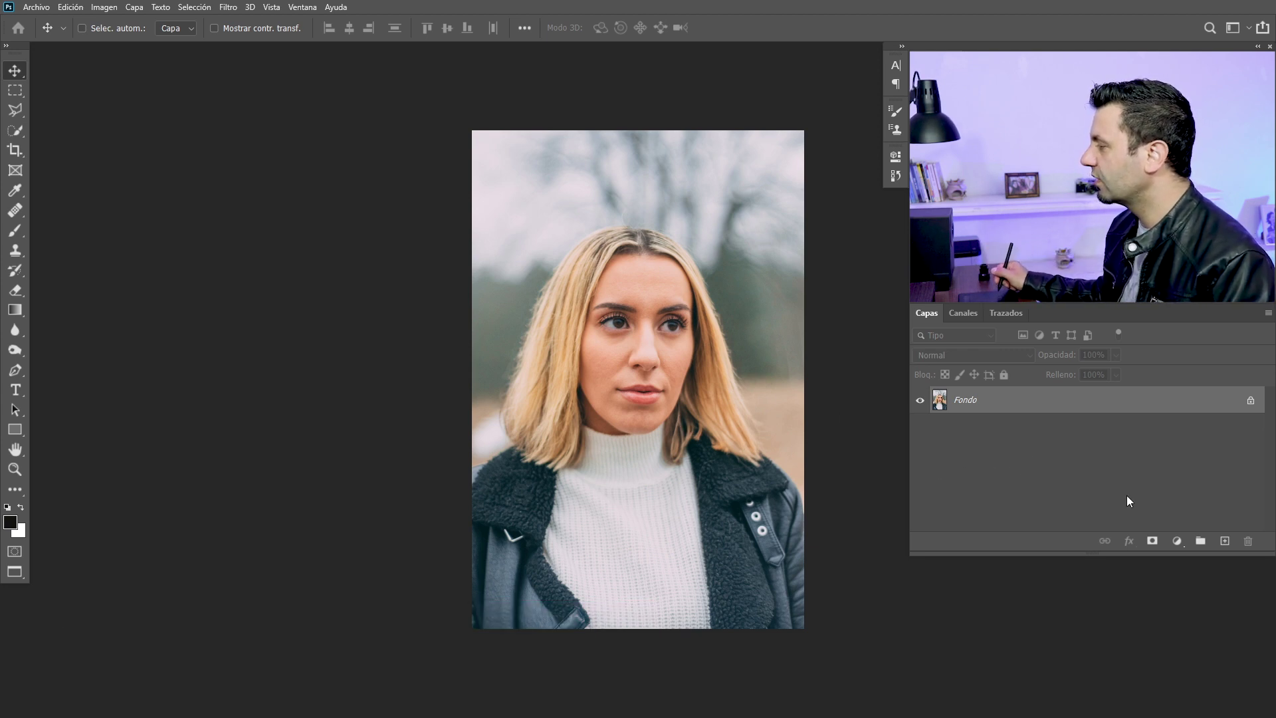
# Step: Add an empty layer, Capa 1, above the locked Fondo portrait layer
pyautogui.click(1225, 541)
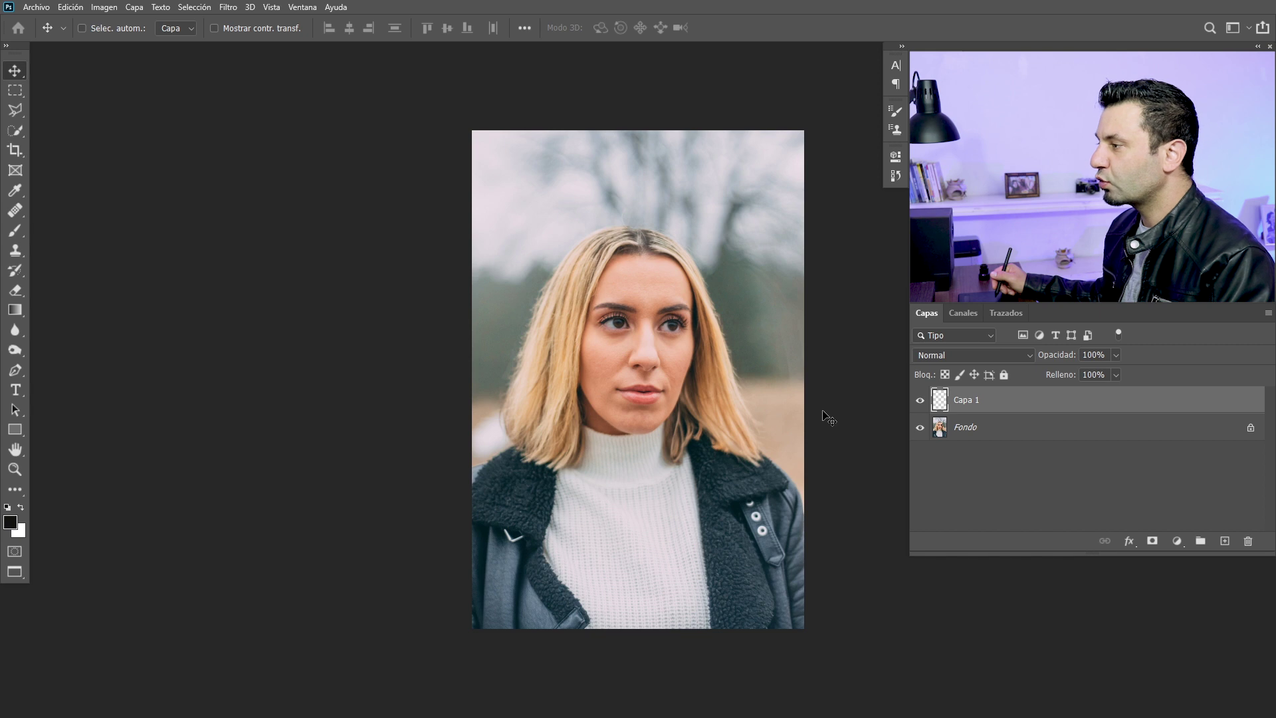
# Step: Paint blue brush guides along both cheeks and the jawline, redrawing strokes that missed
pyautogui.scroll(2, 835, 423)
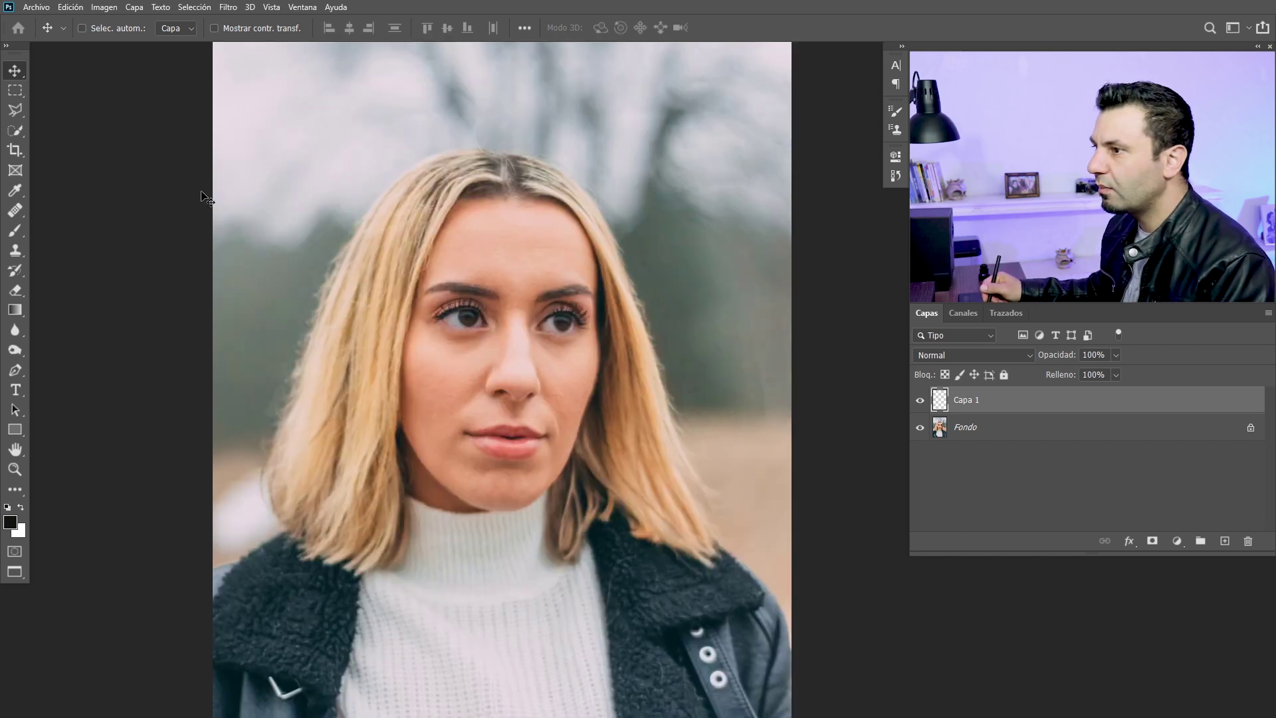
pyautogui.click(13, 230)
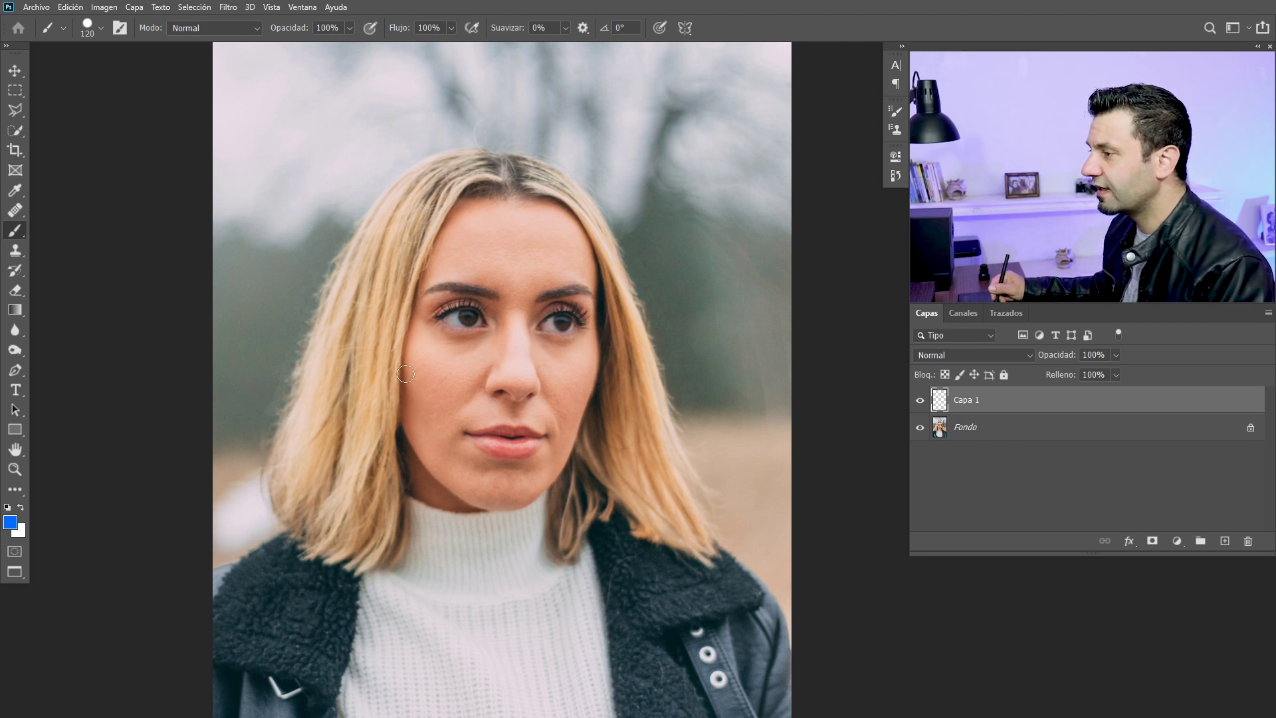
pyautogui.moveTo(414, 366); pyautogui.dragTo(409, 401)
pyautogui.moveTo(449, 480); pyautogui.dragTo(577, 666)
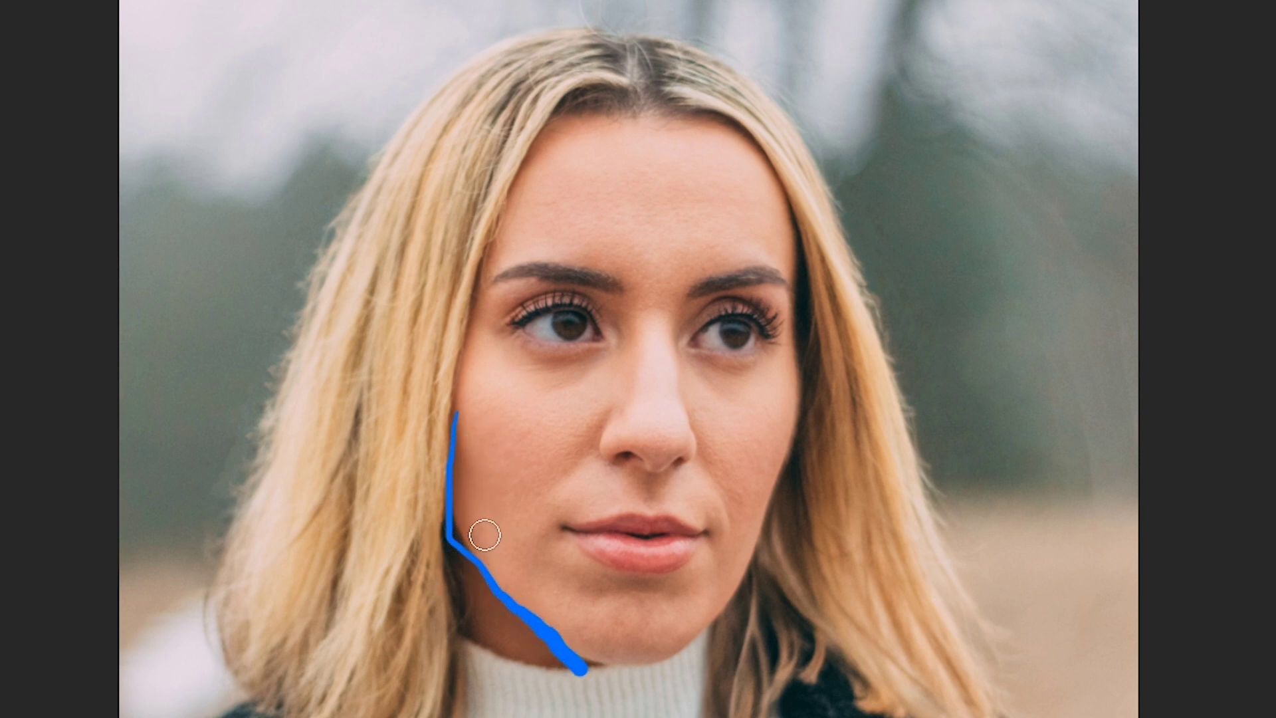
pyautogui.hotkey('ctrl', 'z')
pyautogui.moveTo(457, 428)
pyautogui.mouseDown()
pyautogui.moveTo(460, 544)
pyautogui.moveTo(585, 582)
pyautogui.mouseUp()
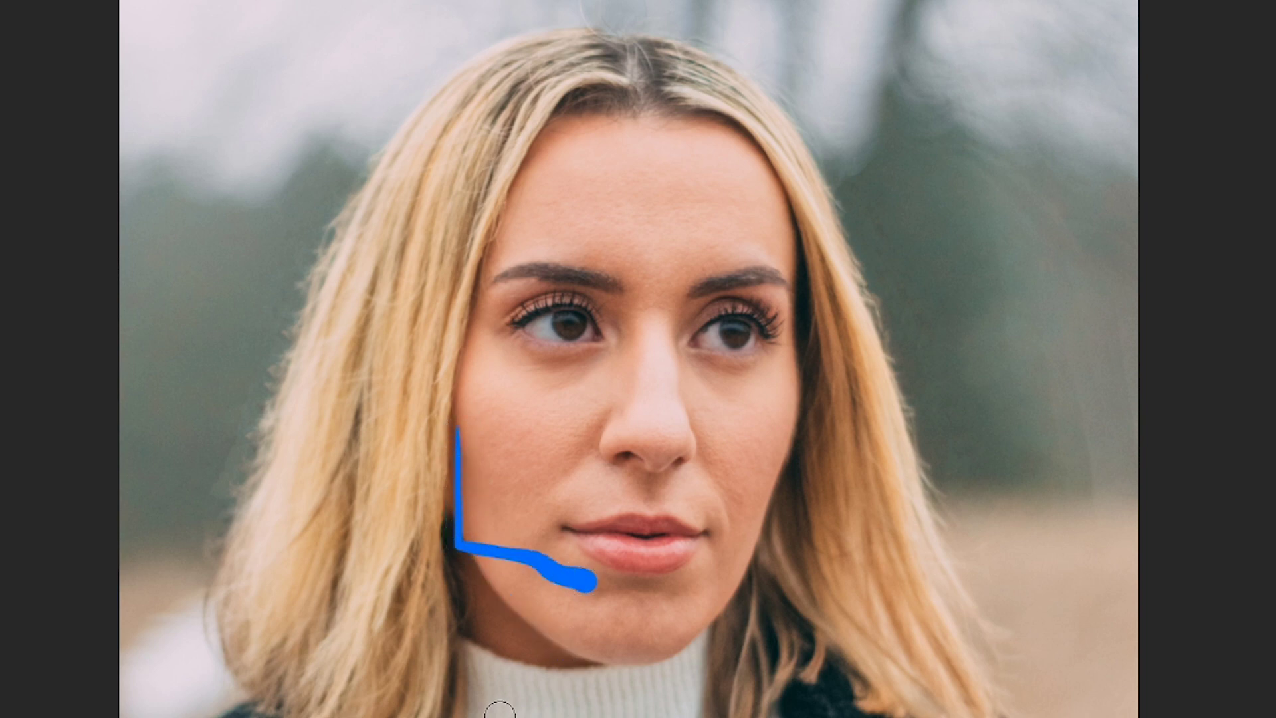
pyautogui.hotkey('ctrl', 'z')
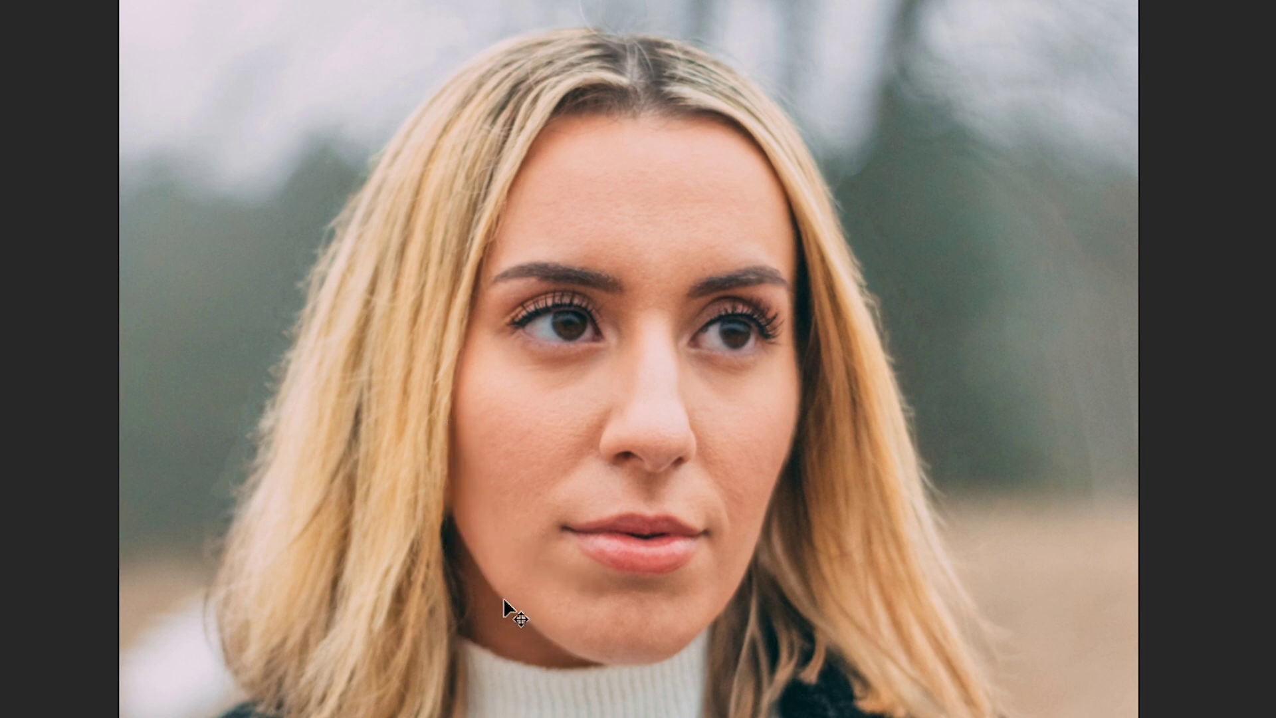
pyautogui.moveTo(450, 397)
pyautogui.mouseDown()
pyautogui.moveTo(444, 508)
pyautogui.moveTo(609, 667)
pyautogui.moveTo(748, 602)
pyautogui.mouseUp()
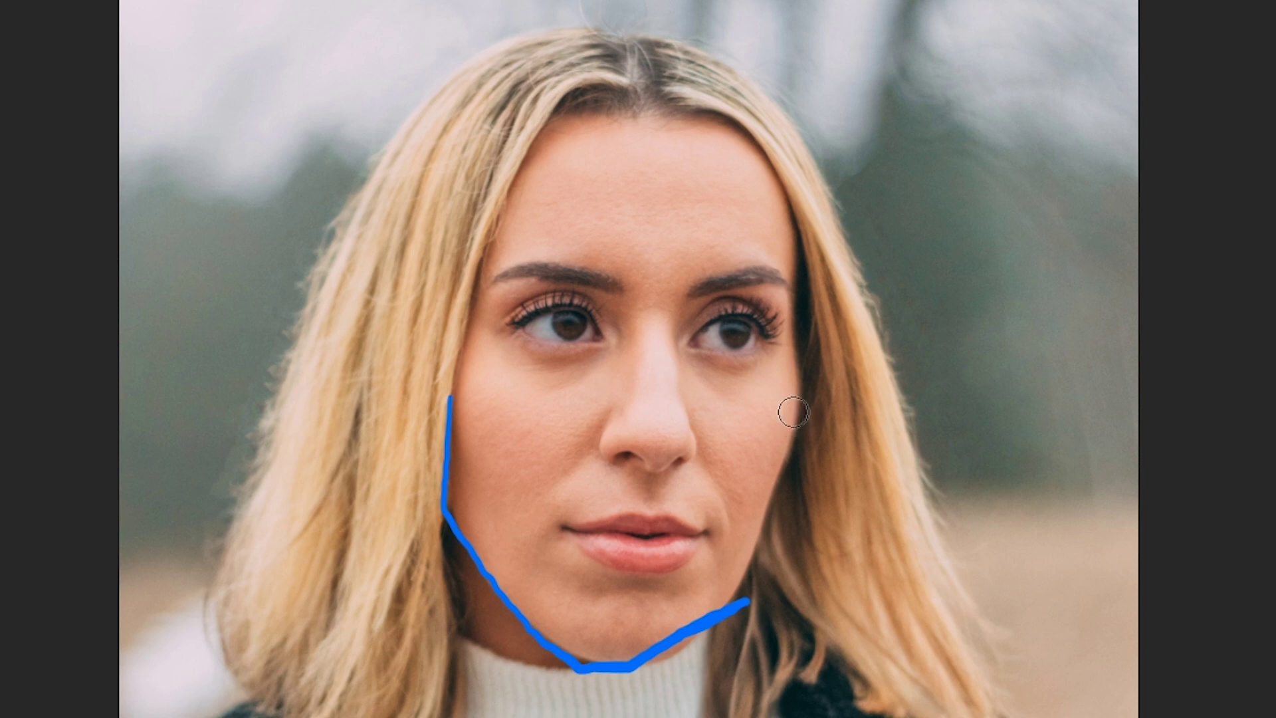
pyautogui.moveTo(789, 380)
pyautogui.mouseDown()
pyautogui.moveTo(766, 547)
pyautogui.moveTo(736, 606)
pyautogui.mouseUp()
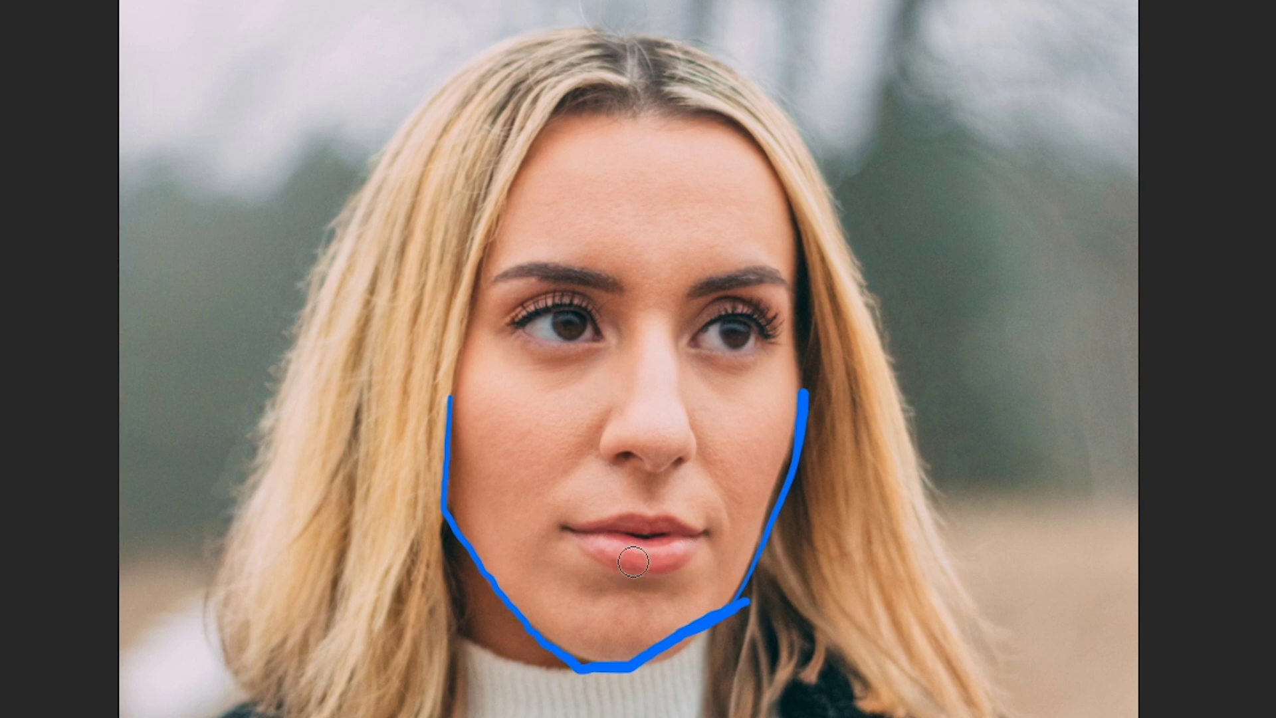
# Step: Add blue guides for the lips, nose, both eyebrows with an upward arrow, and the head outline
pyautogui.moveTo(640, 530); pyautogui.dragTo(559, 515)
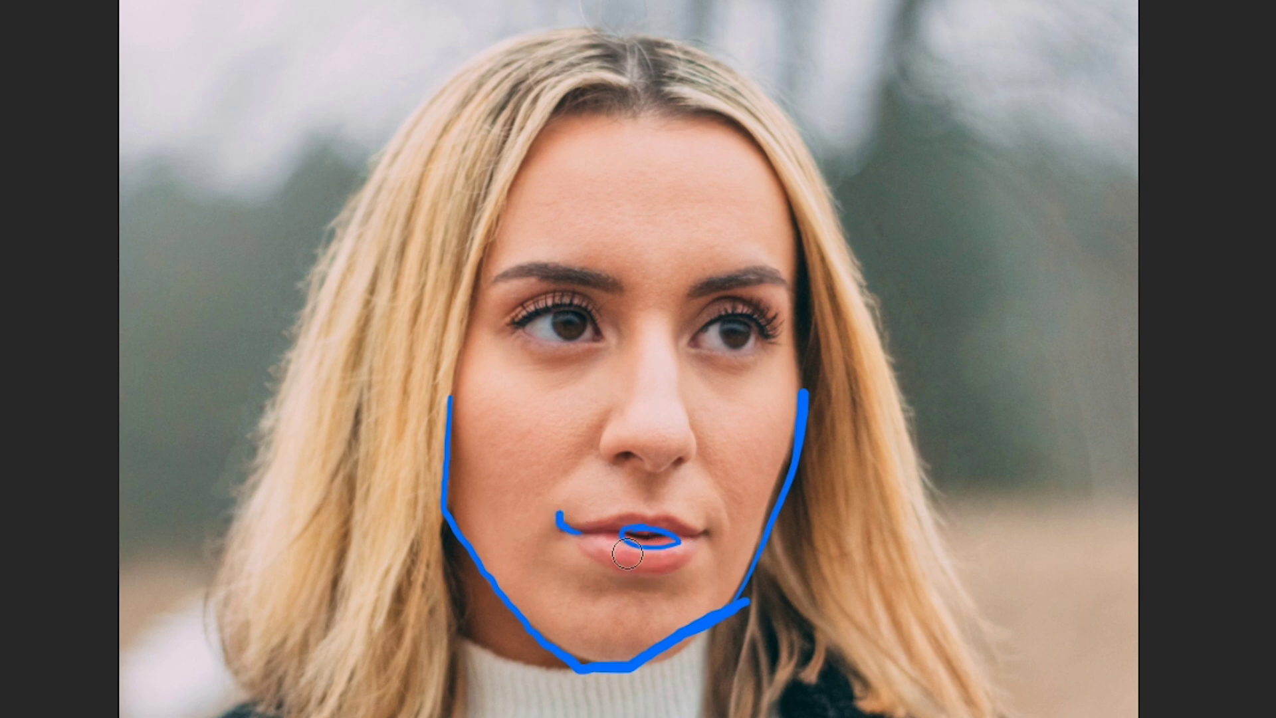
pyautogui.hotkey('ctrl', 'z')
pyautogui.moveTo(576, 530); pyautogui.dragTo(549, 524)
pyautogui.moveTo(670, 310); pyautogui.dragTo(673, 404)
pyautogui.hotkey('ctrl', 'z')
pyautogui.moveTo(675, 317); pyautogui.dragTo(673, 458)
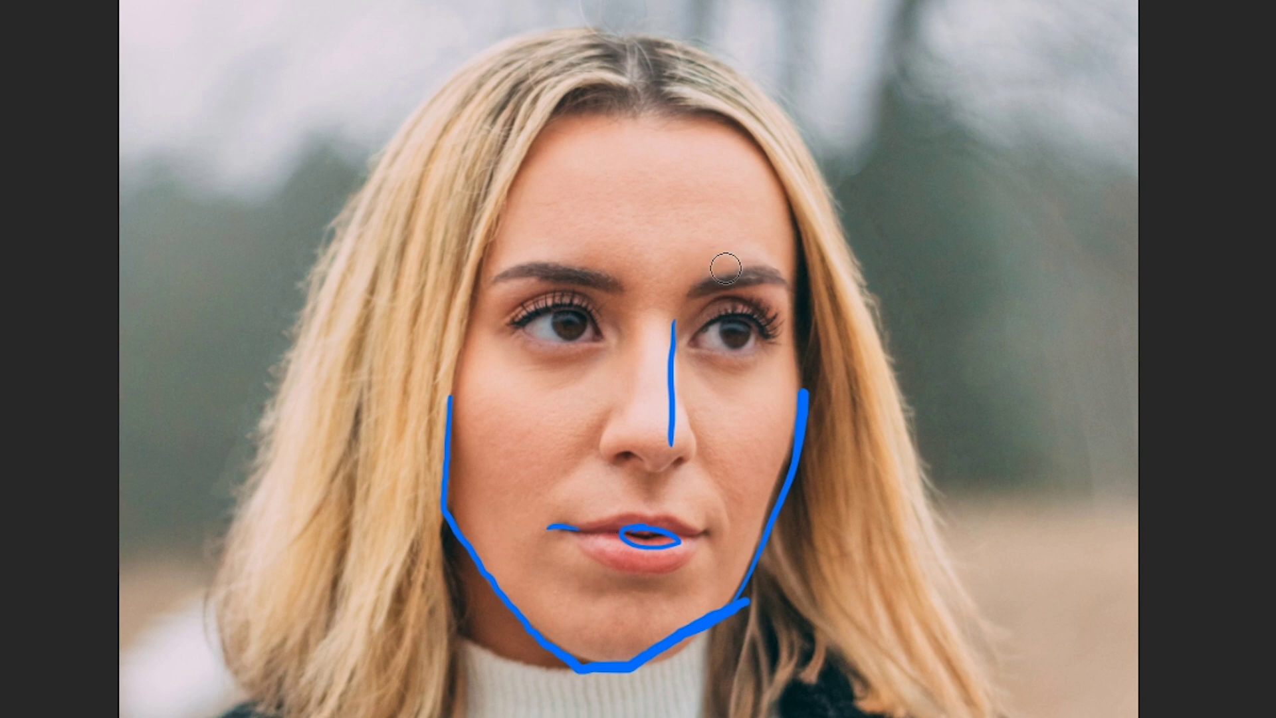
pyautogui.moveTo(743, 275)
pyautogui.mouseDown()
pyautogui.moveTo(741, 213)
pyautogui.moveTo(758, 236)
pyautogui.mouseUp()
pyautogui.moveTo(702, 304); pyautogui.dragTo(790, 293)
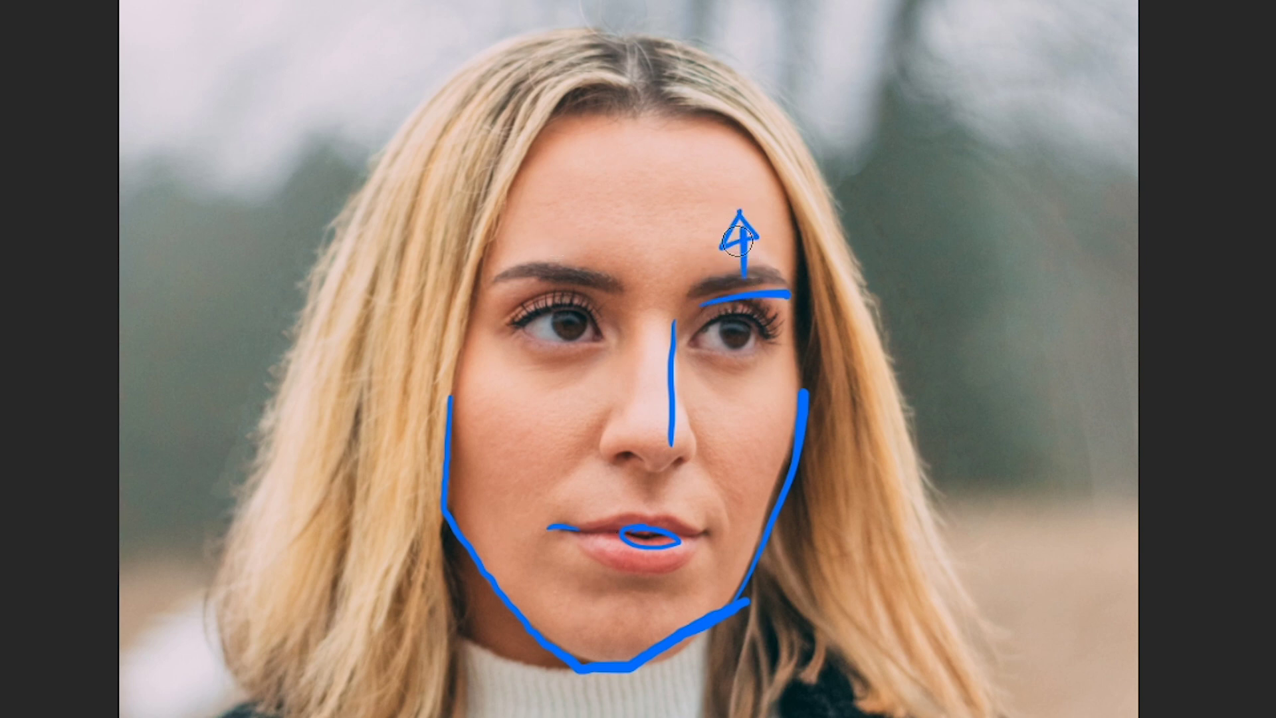
pyautogui.moveTo(538, 222); pyautogui.dragTo(631, 244)
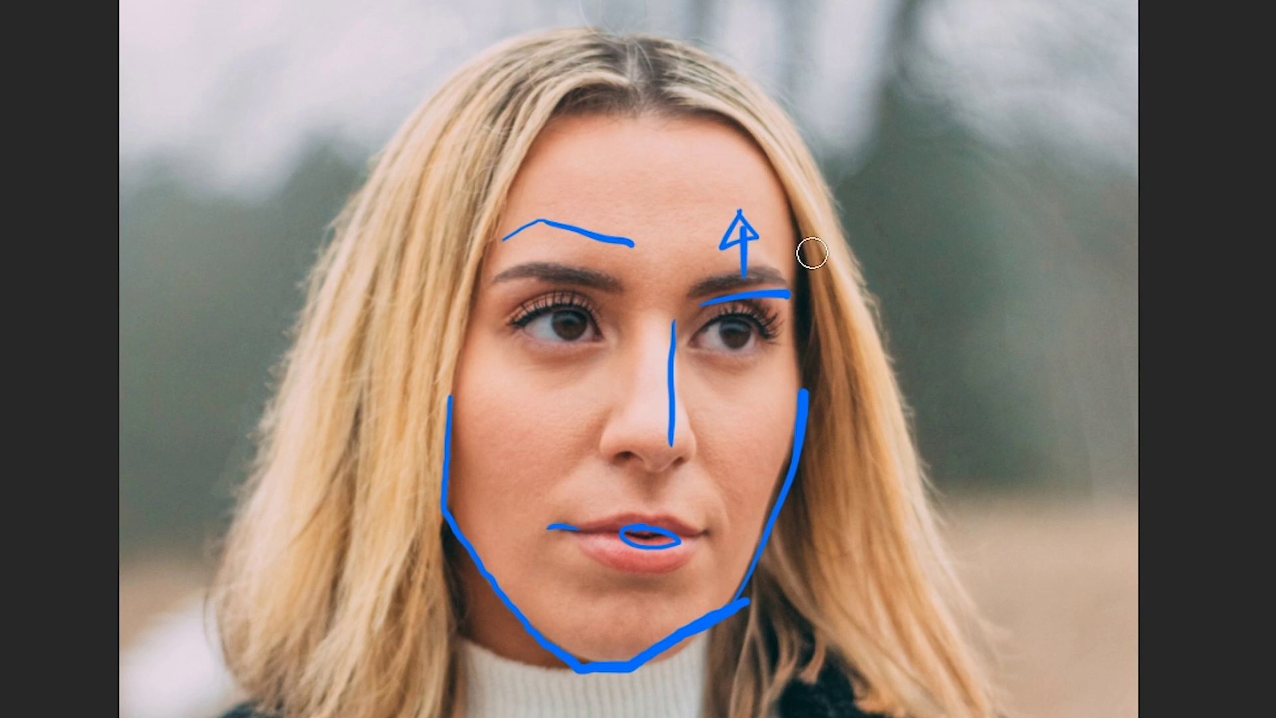
pyautogui.moveTo(806, 258)
pyautogui.mouseDown()
pyautogui.moveTo(814, 100)
pyautogui.moveTo(706, 14)
pyautogui.moveTo(483, 21)
pyautogui.moveTo(336, 214)
pyautogui.moveTo(356, 360)
pyautogui.mouseUp()
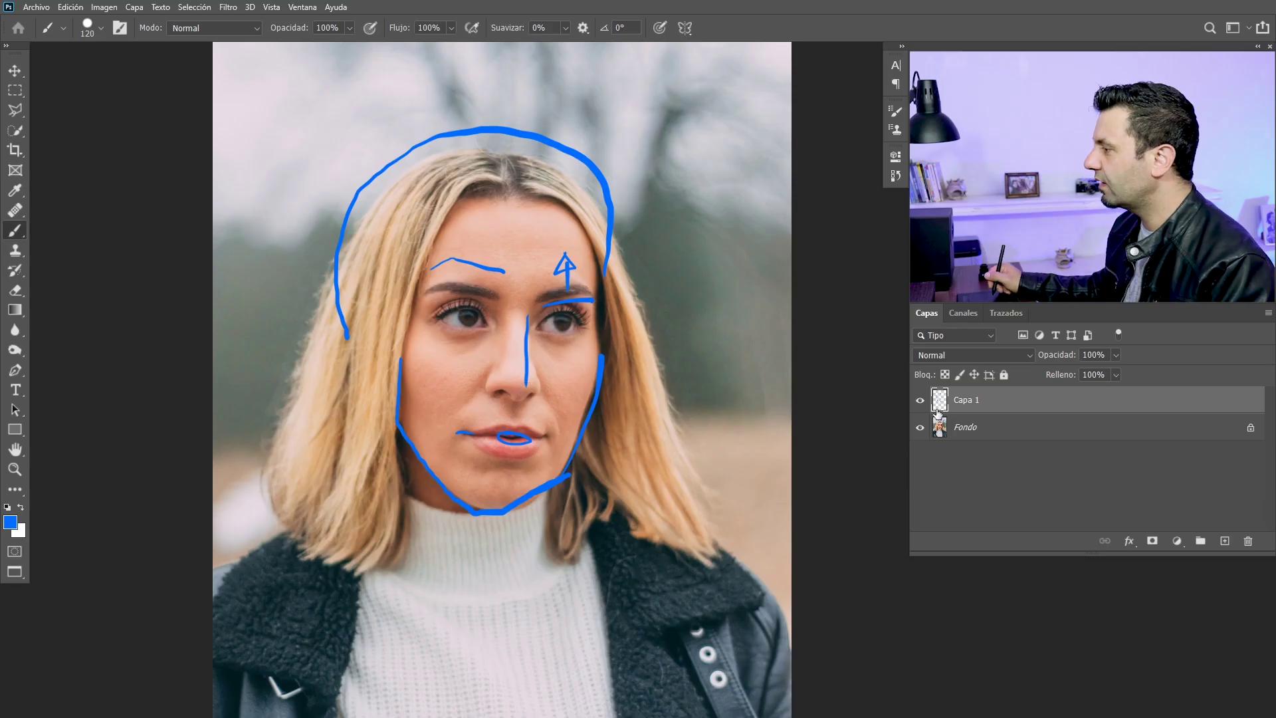
# Step: Discard the sketch layer, duplicate Fondo as Fondo copia, and zoom in on the face
pyautogui.hotkey('ctrl', 'e')
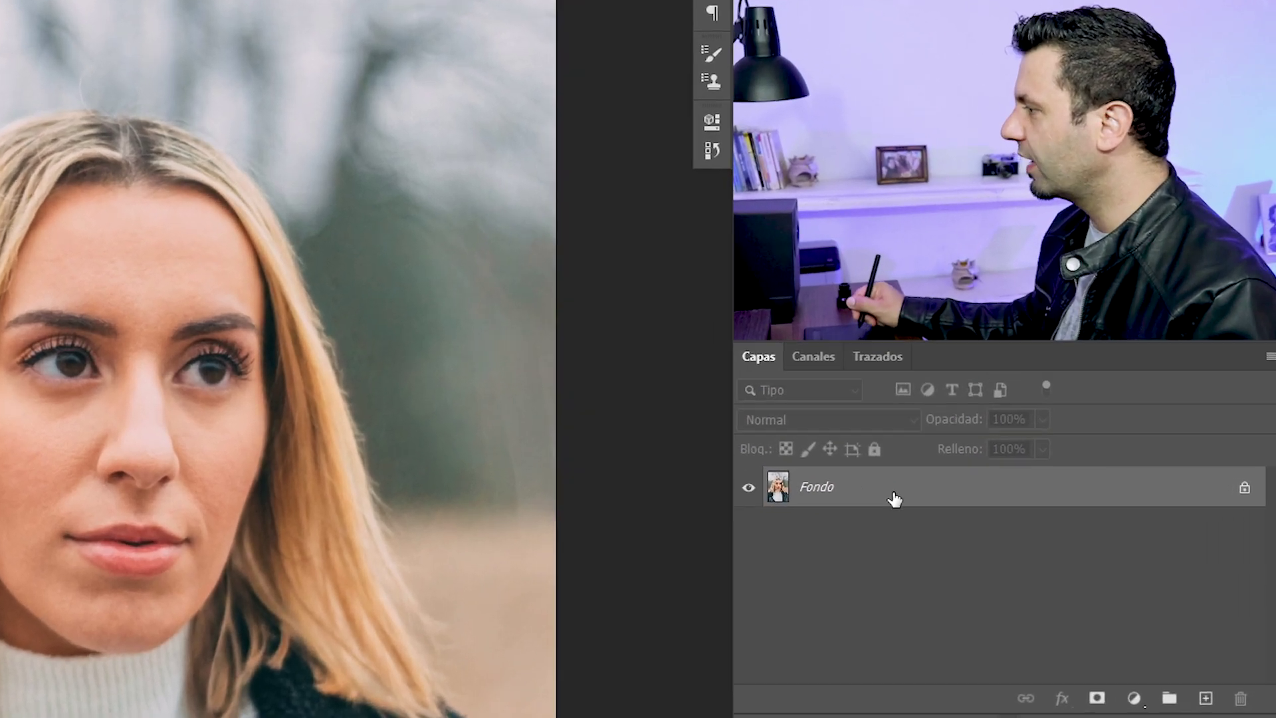
pyautogui.moveTo(914, 496); pyautogui.dragTo(1206, 697)
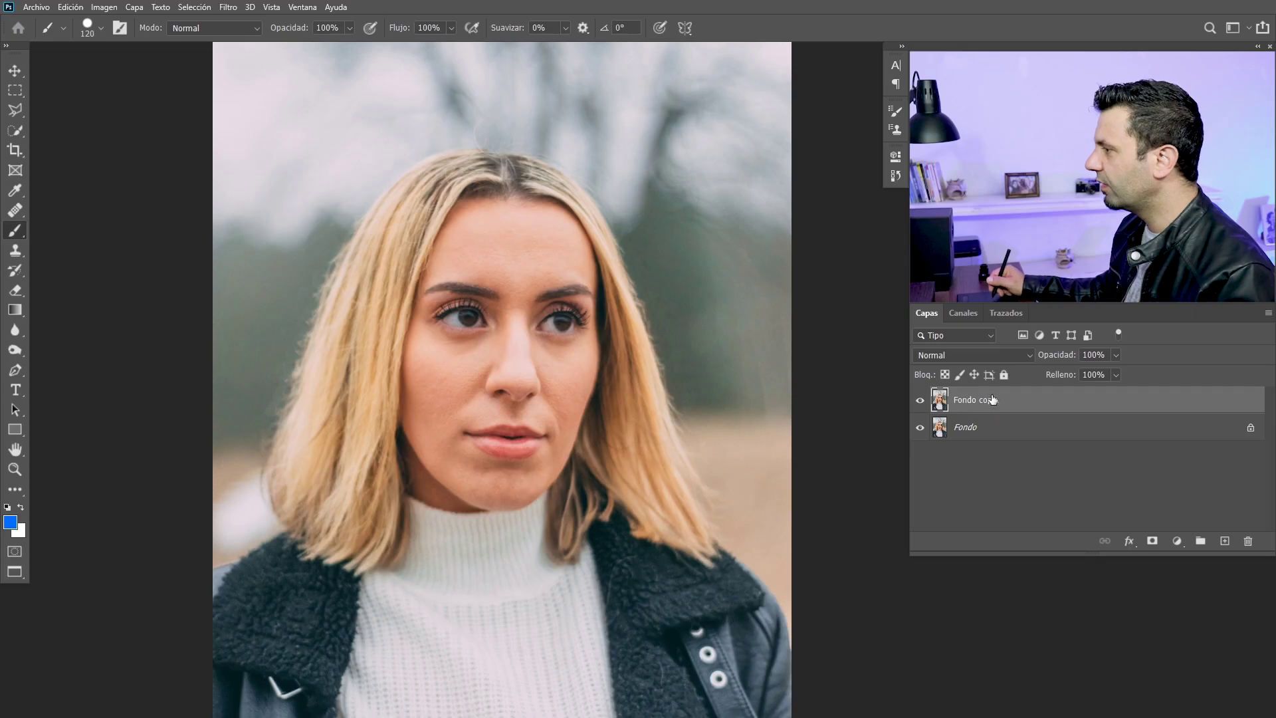
pyautogui.moveTo(444, 269); pyautogui.dragTo(486, 282)
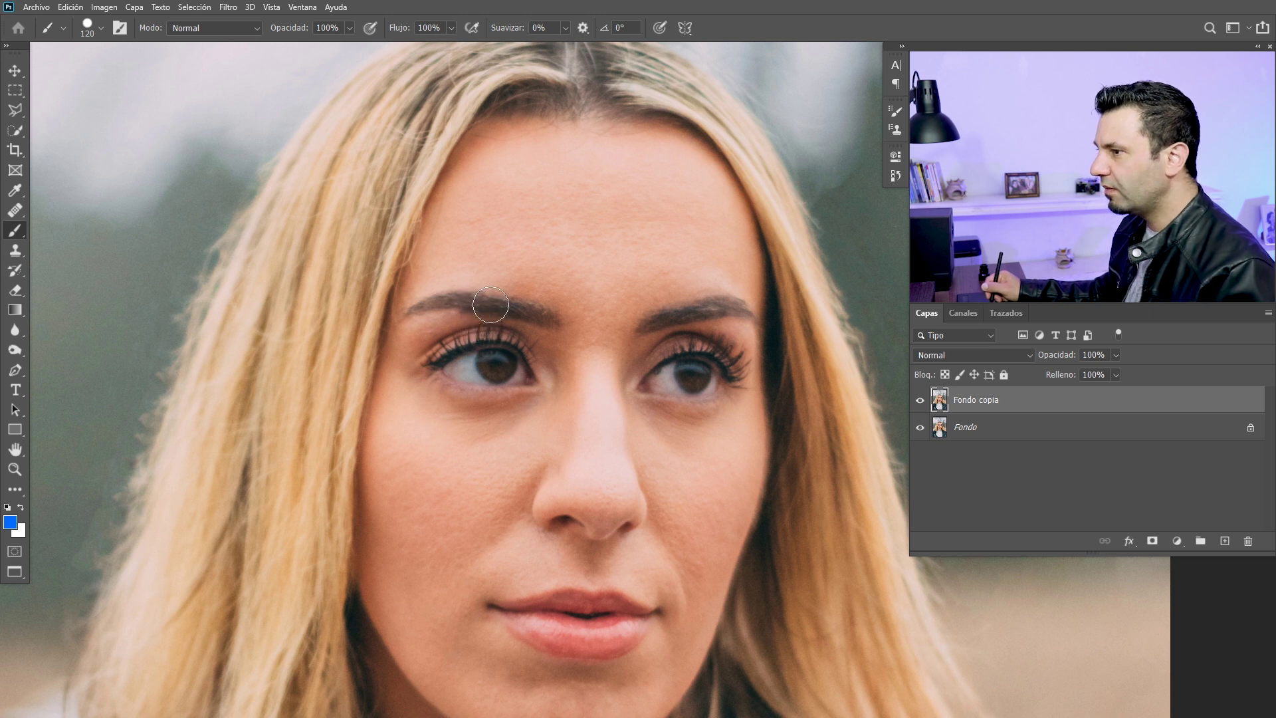
# Step: Make polygonal lasso selections around both eyebrows
pyautogui.press('l')
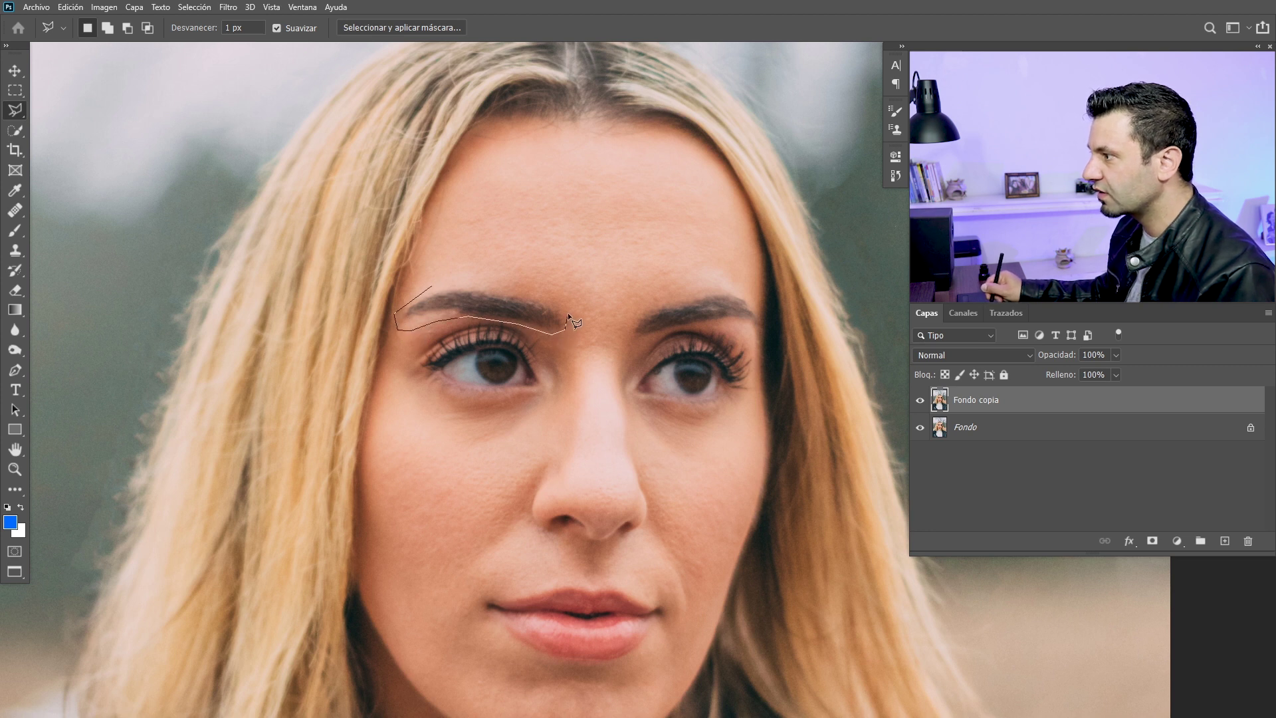
pyautogui.click(430, 286)
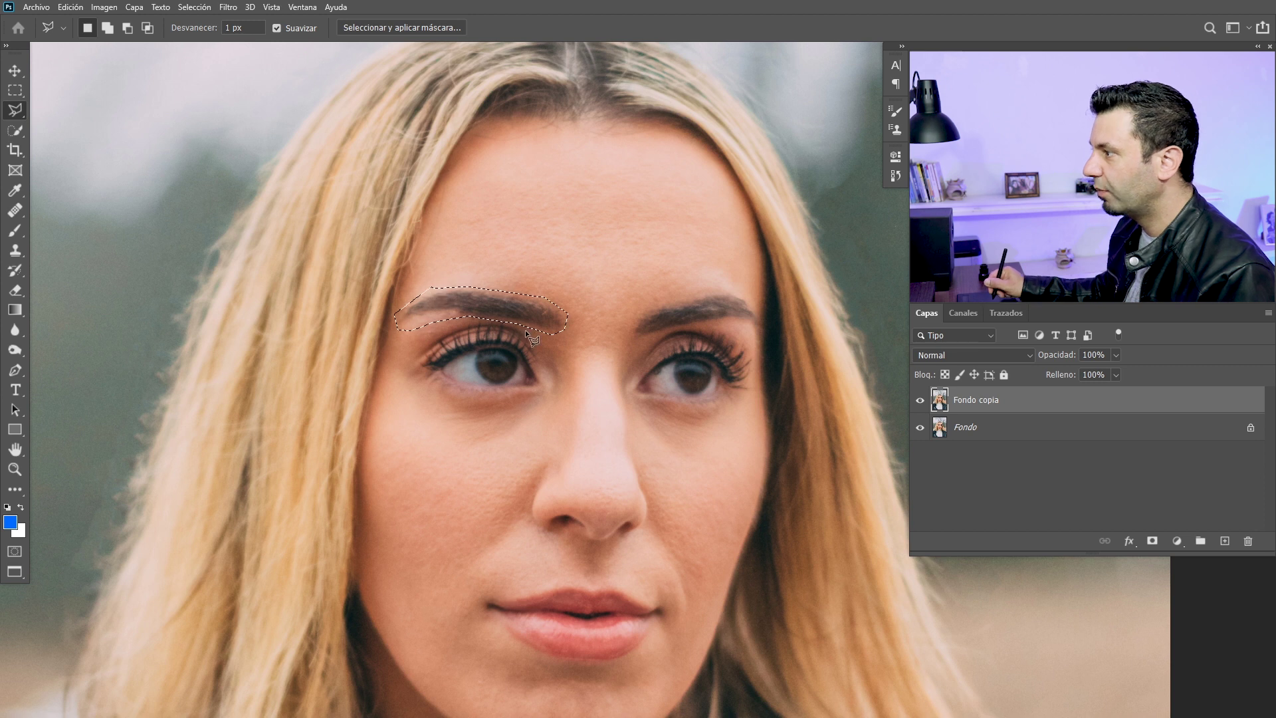
pyautogui.click(652, 306)
pyautogui.click(636, 316)
pyautogui.click(627, 342)
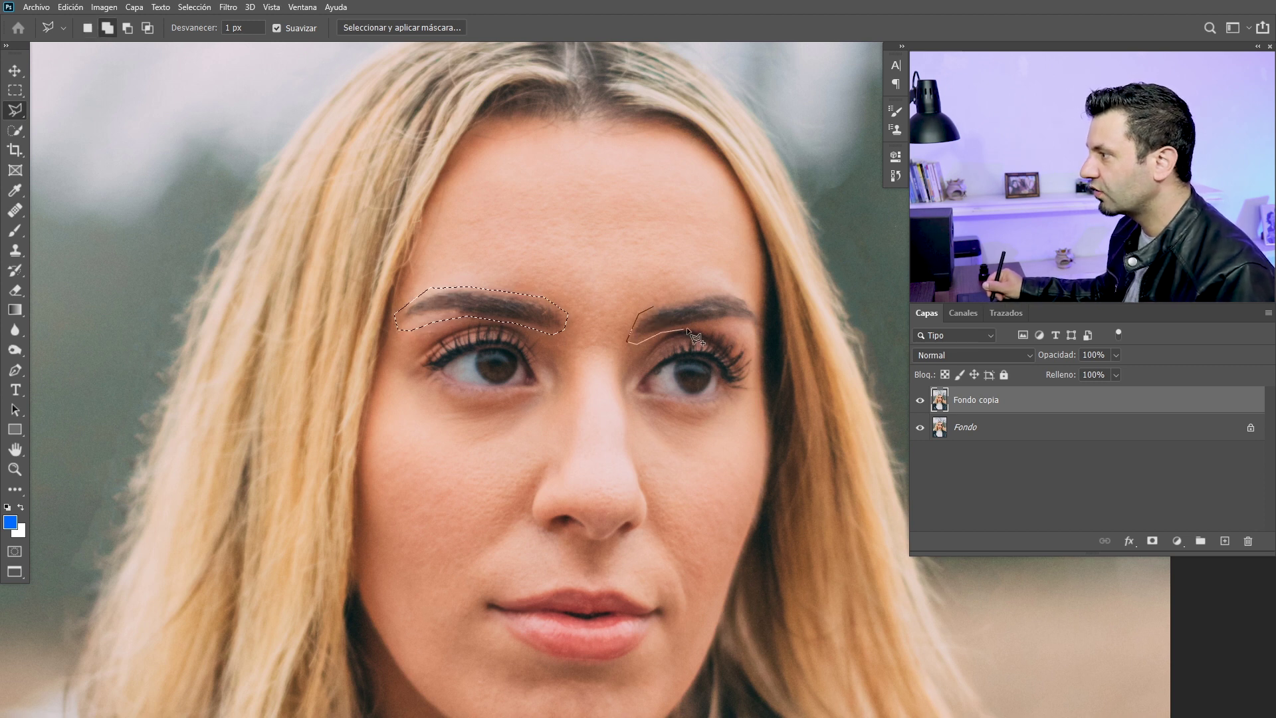
pyautogui.click(715, 323)
pyautogui.click(745, 322)
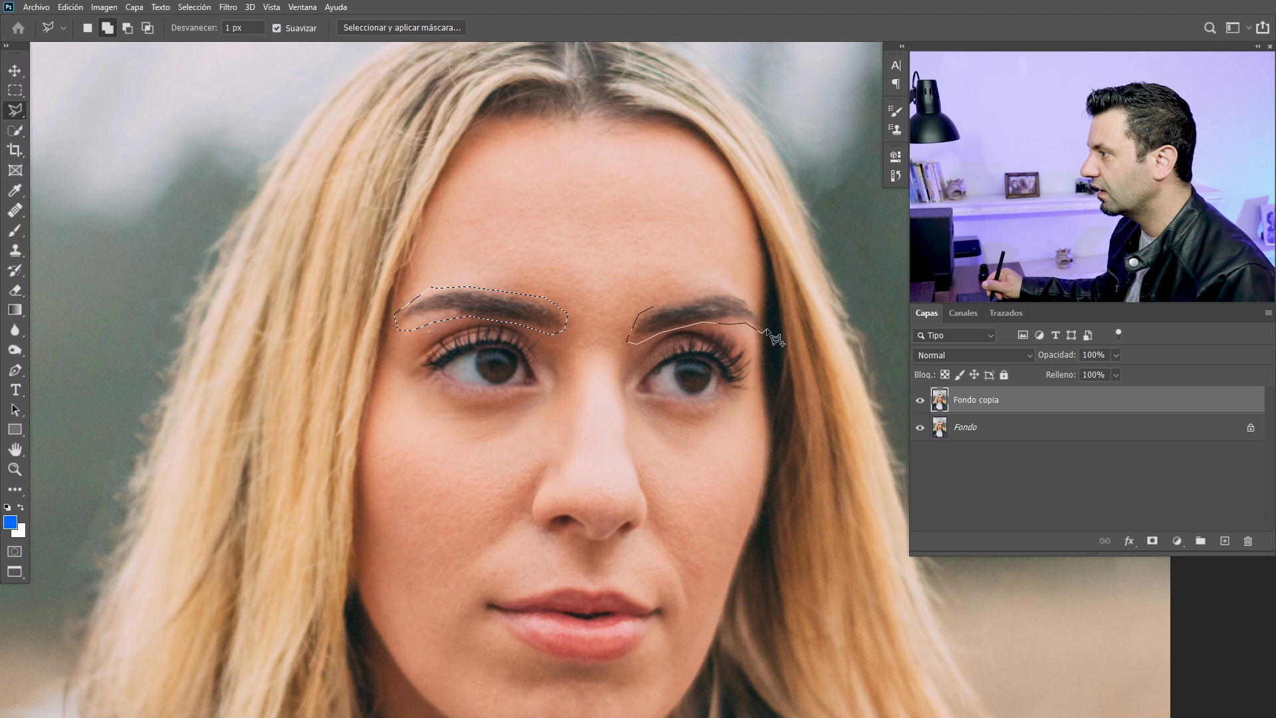
pyautogui.click(659, 301)
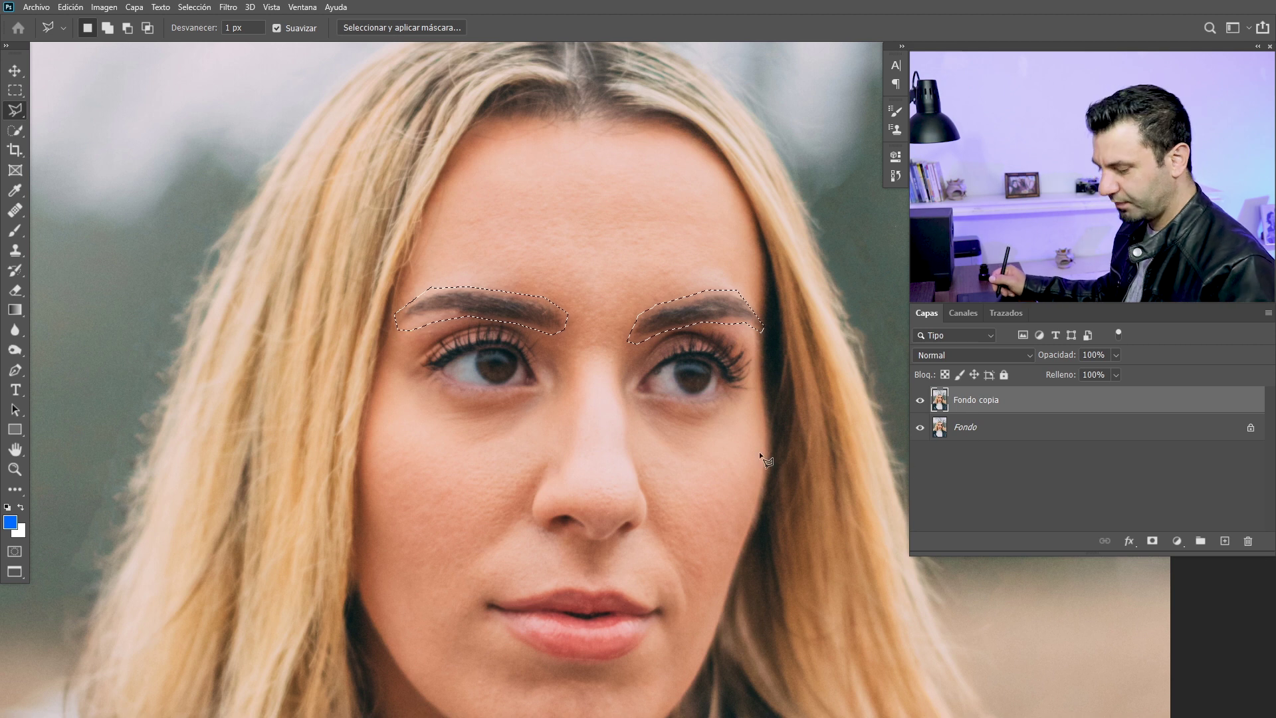
# Step: Paste the copied eyebrows onto a hidden layer named 'cejas' and select Fondo copia
pyautogui.hotkey('ctrl', 'c')
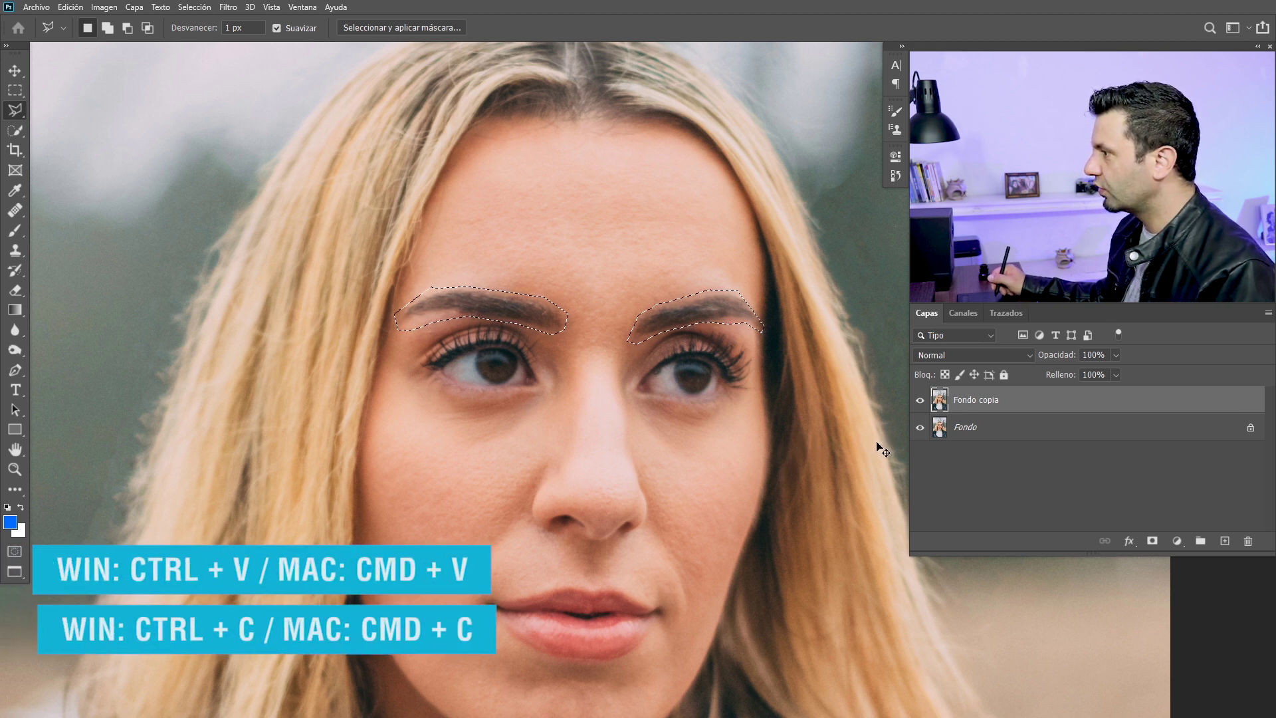
pyautogui.hotkey('ctrl', 'v')
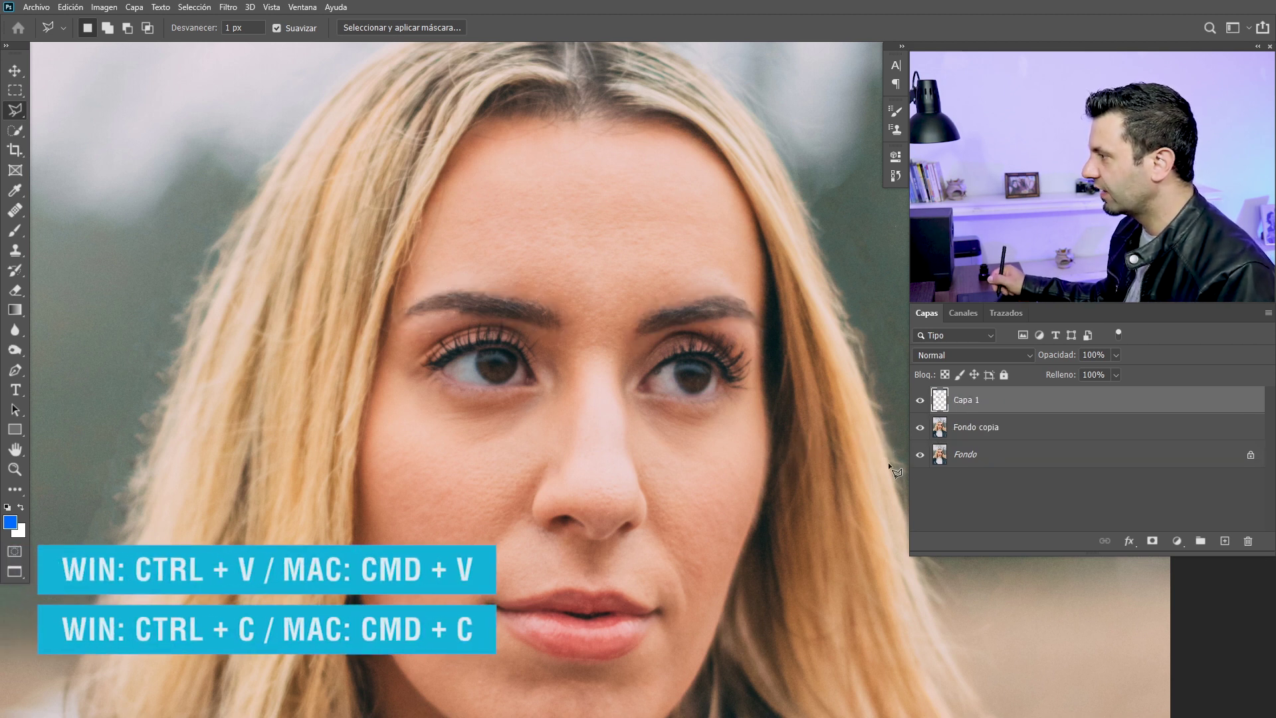
pyautogui.doubleClick(963, 399)
pyautogui.write('cejas')
pyautogui.press('Return')
pyautogui.doubleClick(960, 401)
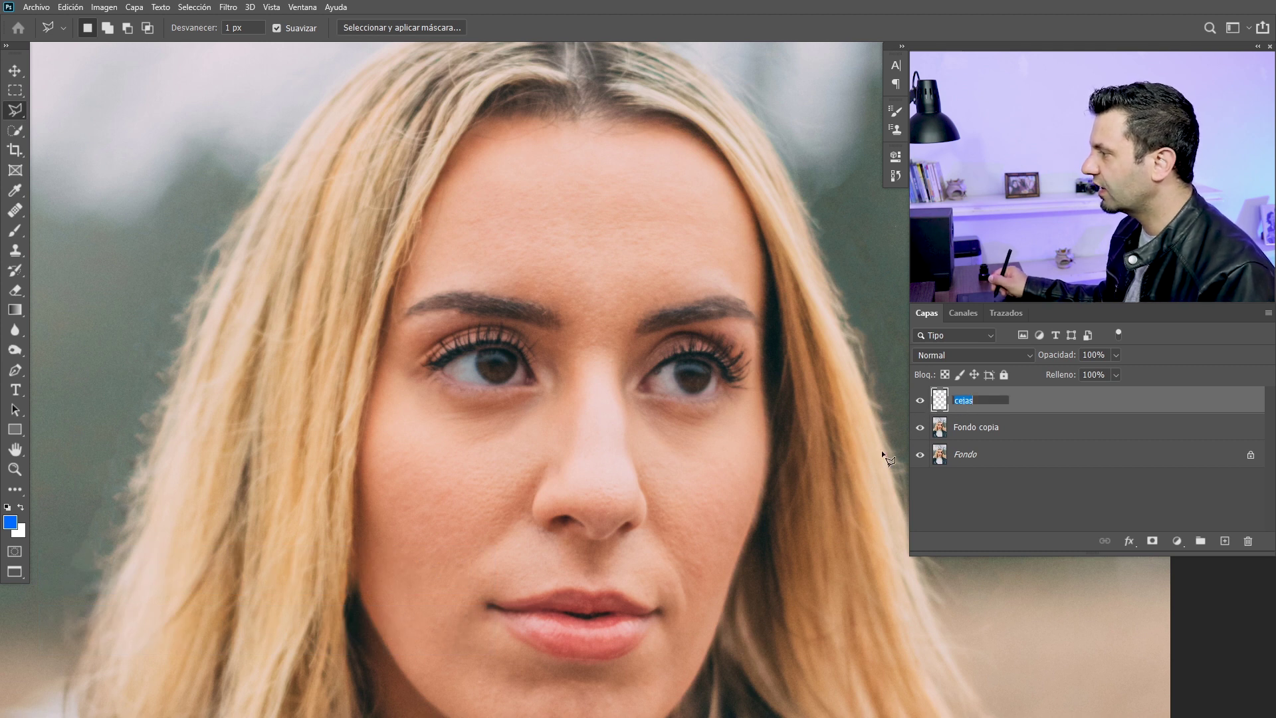
pyautogui.click(949, 432)
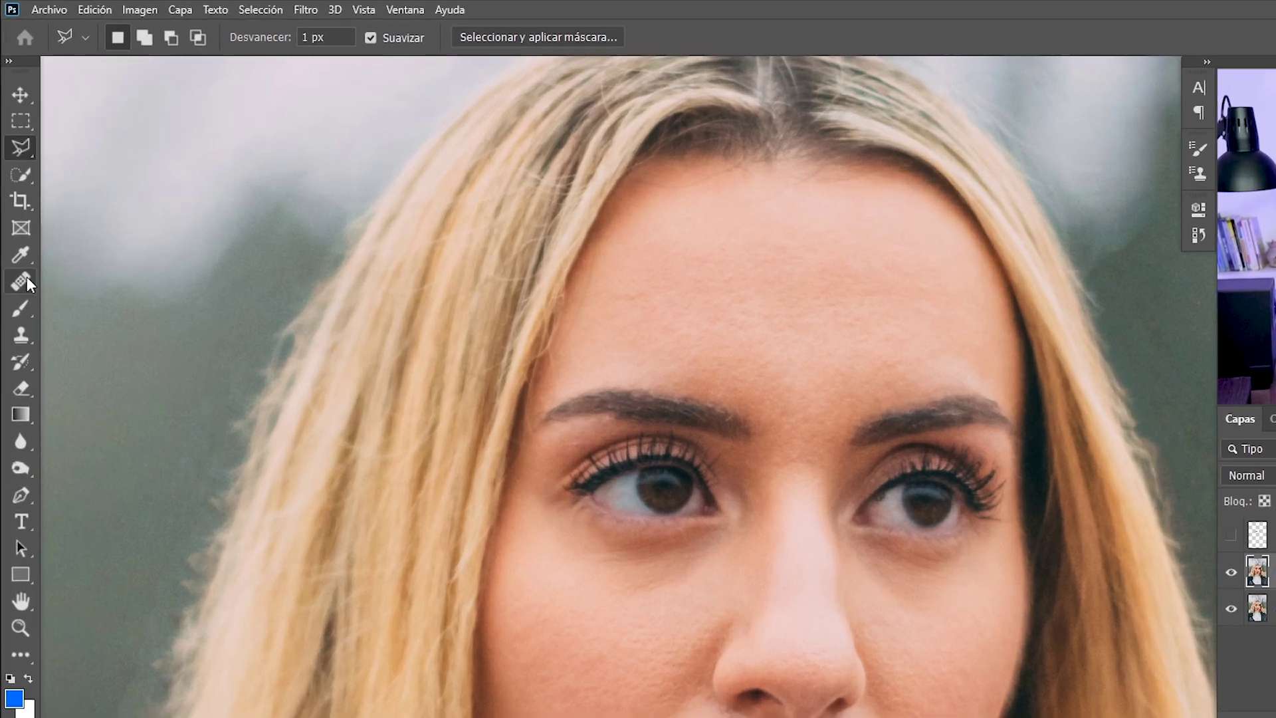
pyautogui.click(16, 210)
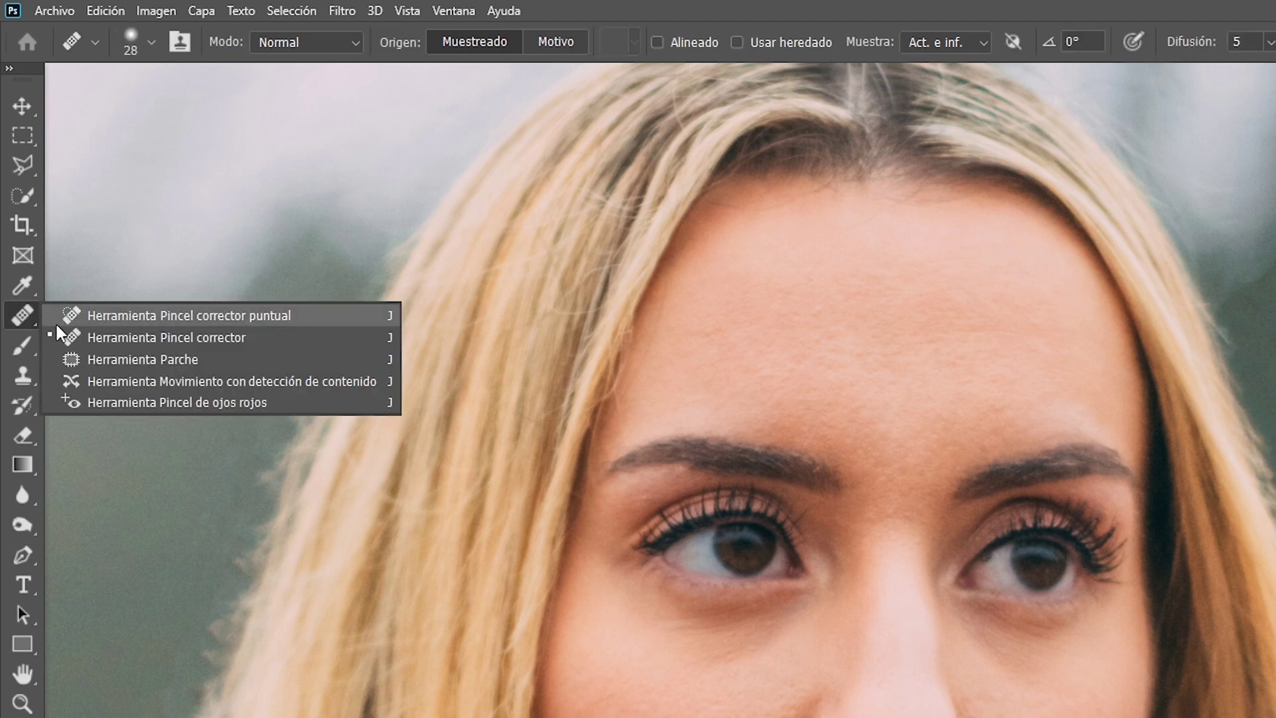
# Step: Spot-heal away the left eyebrow, the remnant between the eyes, and the right eyebrow
pyautogui.click(60, 315)
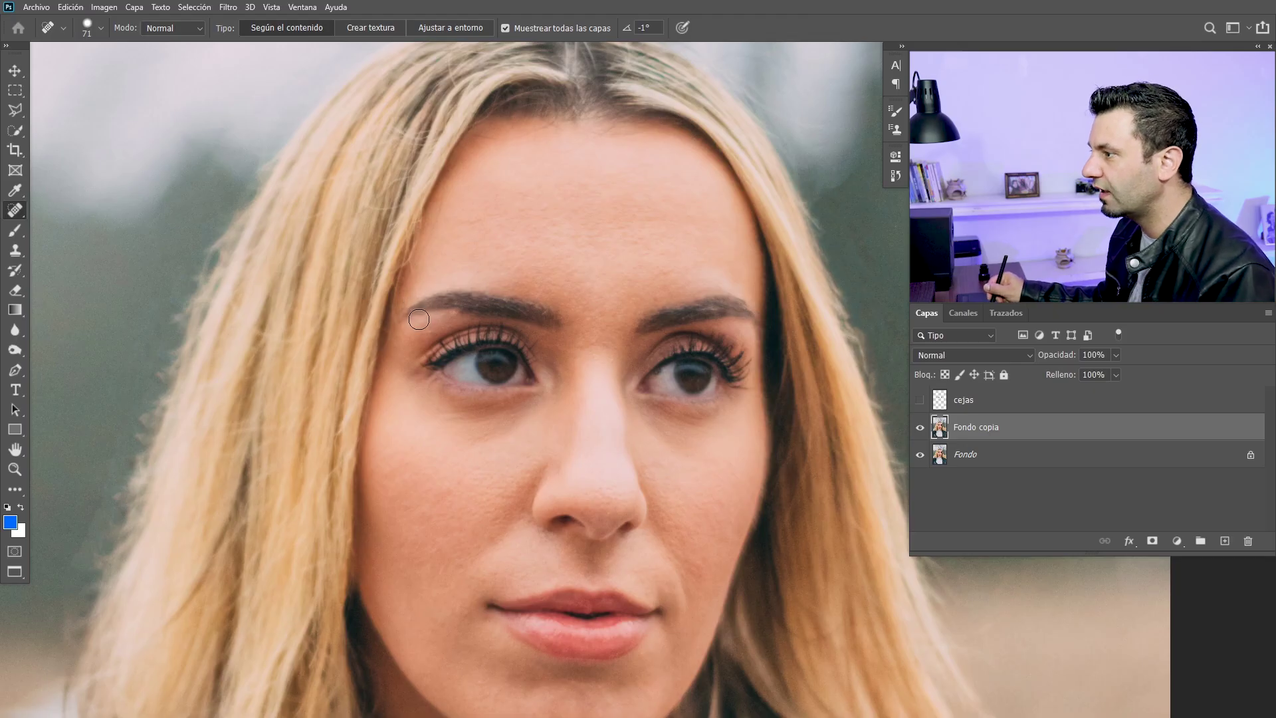
pyautogui.moveTo(415, 312)
pyautogui.mouseDown()
pyautogui.moveTo(530, 306)
pyautogui.moveTo(464, 297)
pyautogui.moveTo(473, 322)
pyautogui.mouseUp()
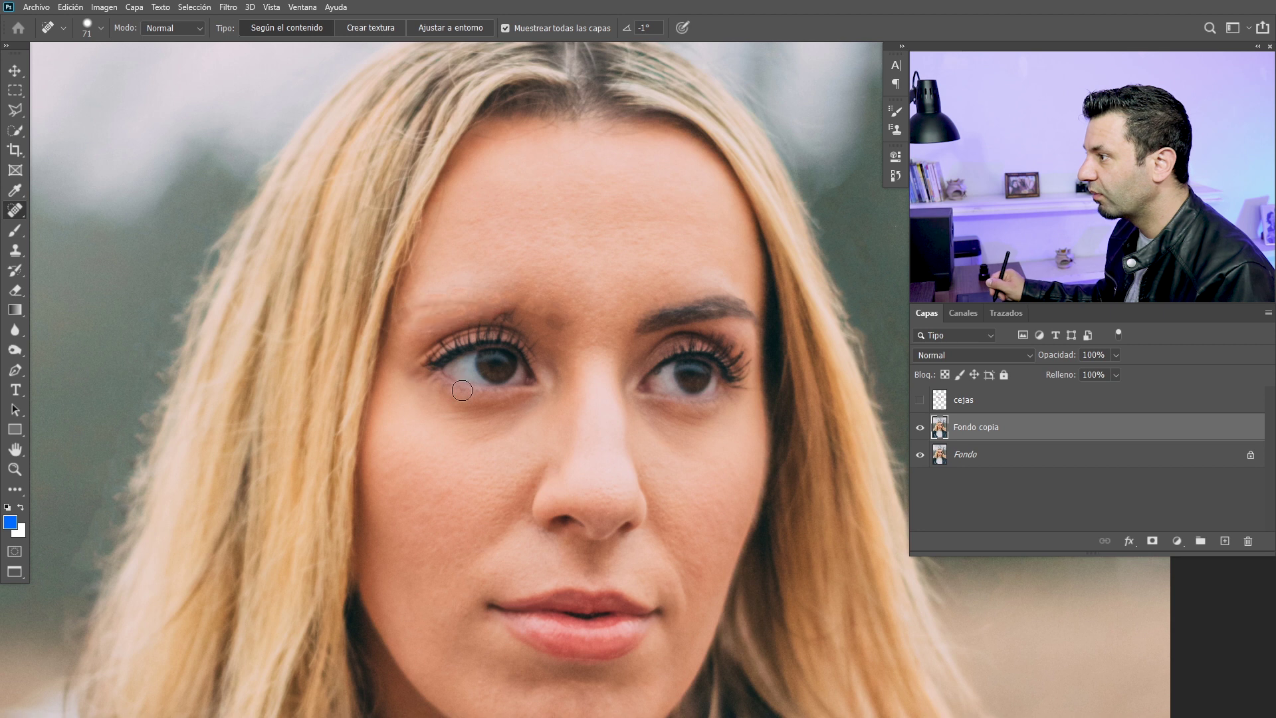
pyautogui.moveTo(556, 321); pyautogui.dragTo(532, 310)
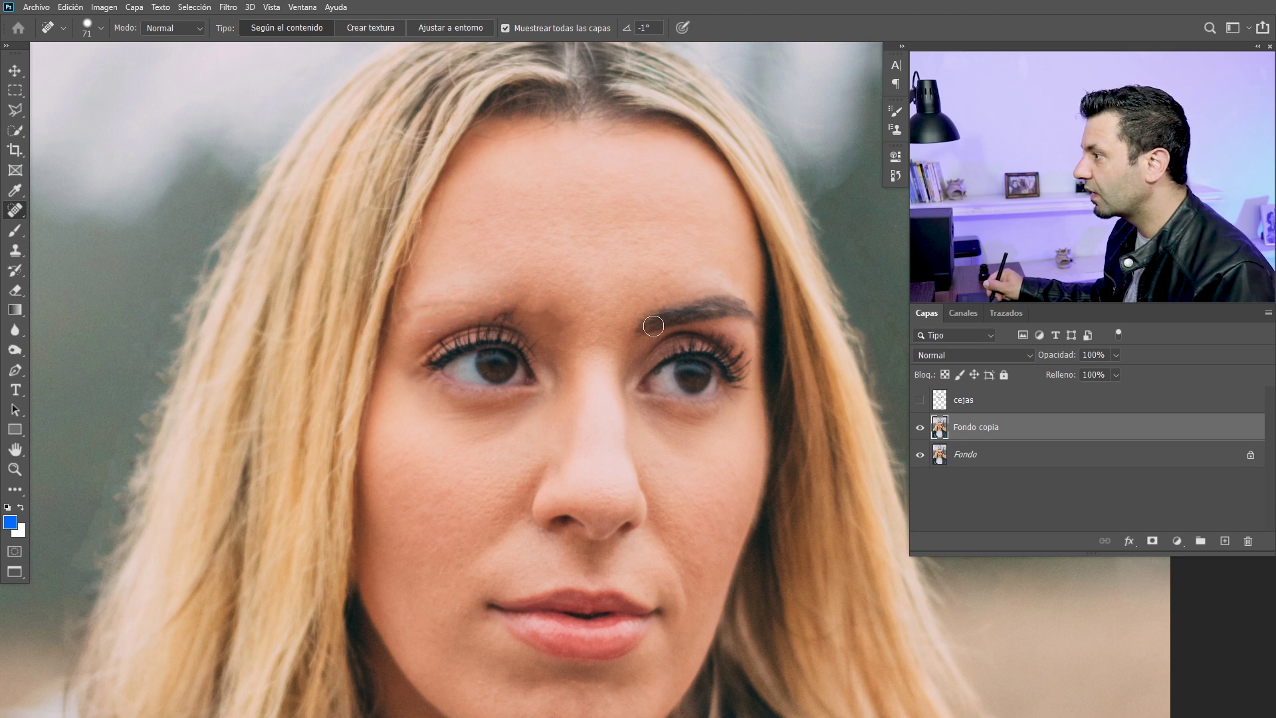
pyautogui.moveTo(640, 326)
pyautogui.mouseDown()
pyautogui.moveTo(754, 320)
pyautogui.moveTo(740, 305)
pyautogui.moveTo(687, 304)
pyautogui.moveTo(662, 331)
pyautogui.mouseUp()
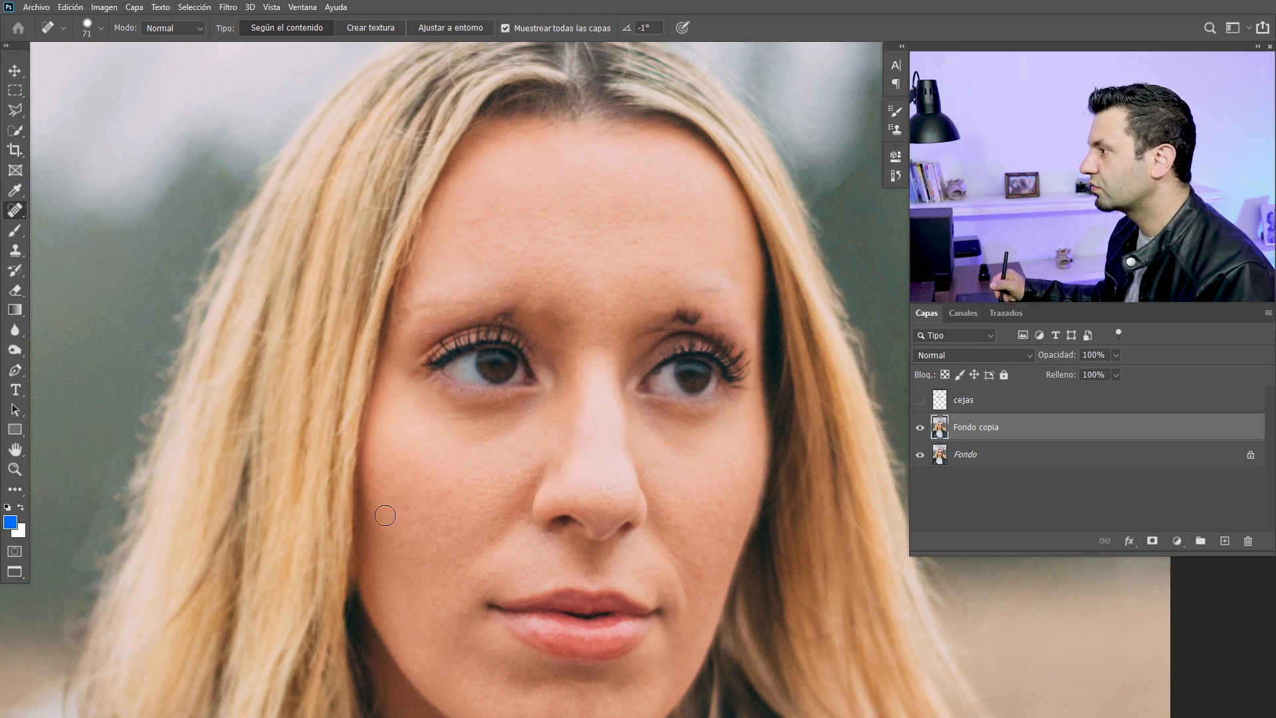
pyautogui.moveTo(643, 326); pyautogui.dragTo(659, 324)
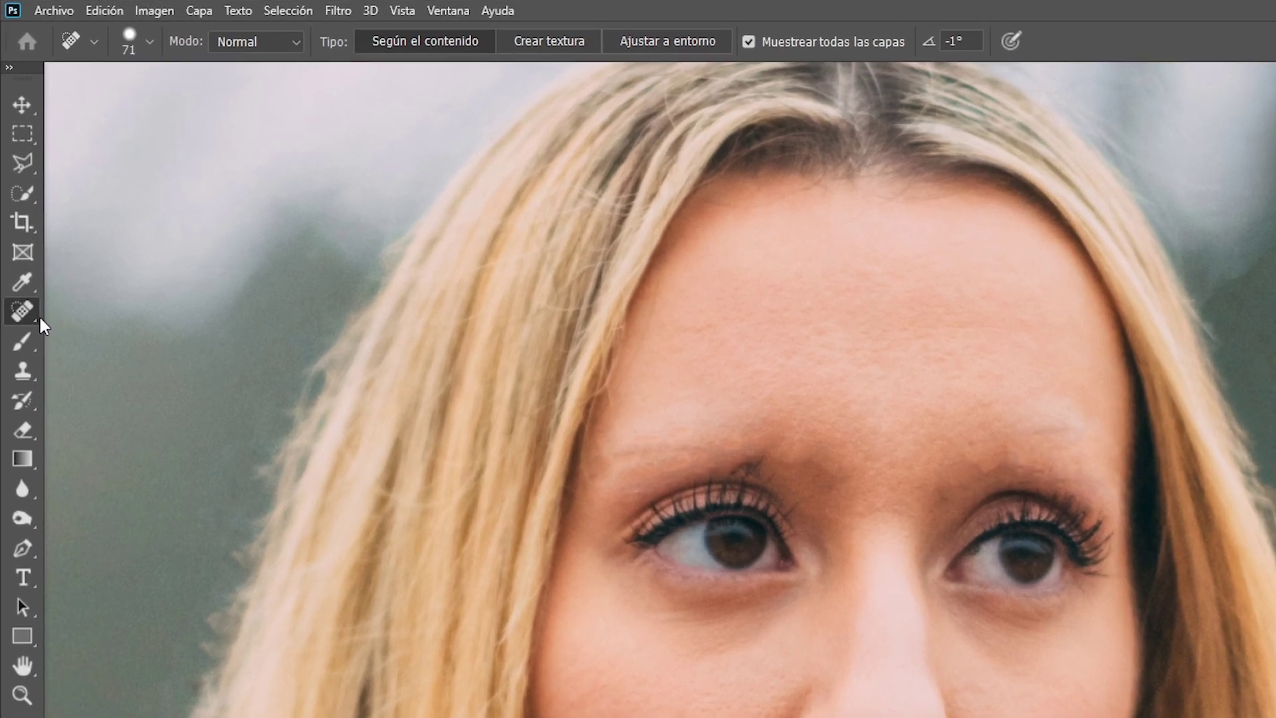
# Step: Switch to the Healing Brush at size 53 and compare against the cejas layer, leaving it hidden
pyautogui.rightClick(14, 210)
pyautogui.click(117, 337)
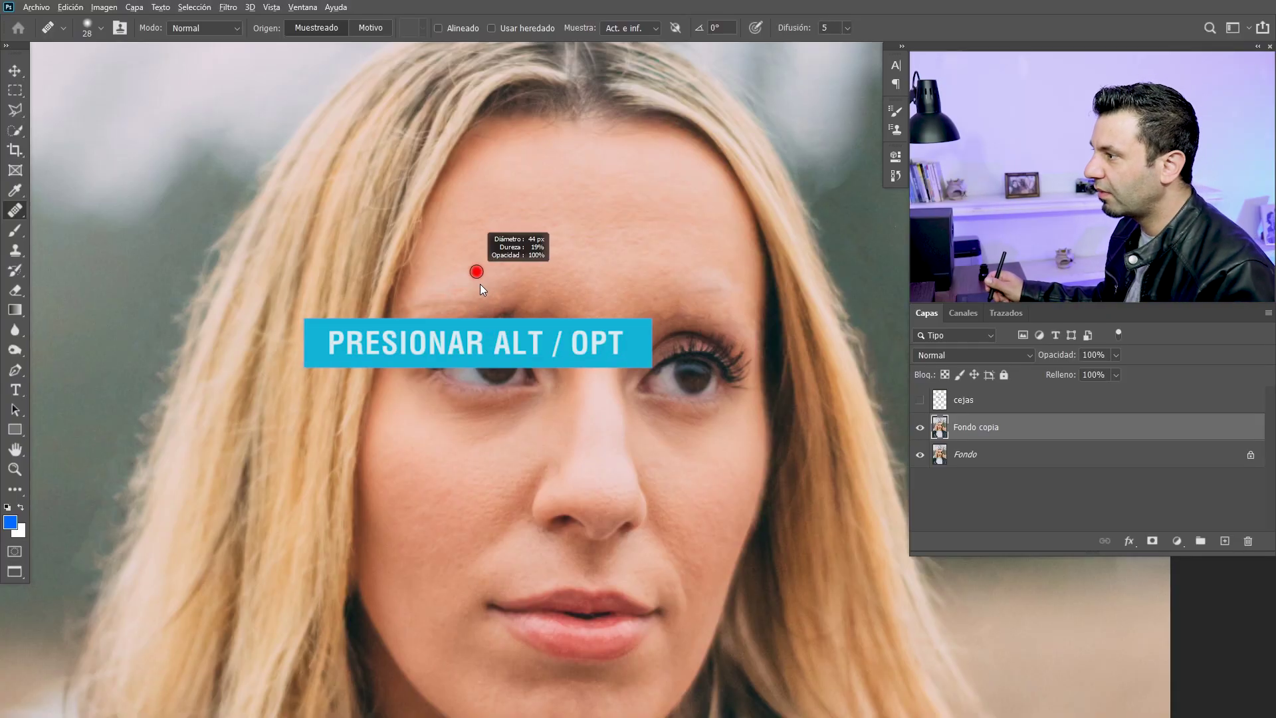
pyautogui.moveTo(476, 271); pyautogui.dragTo(479, 271)
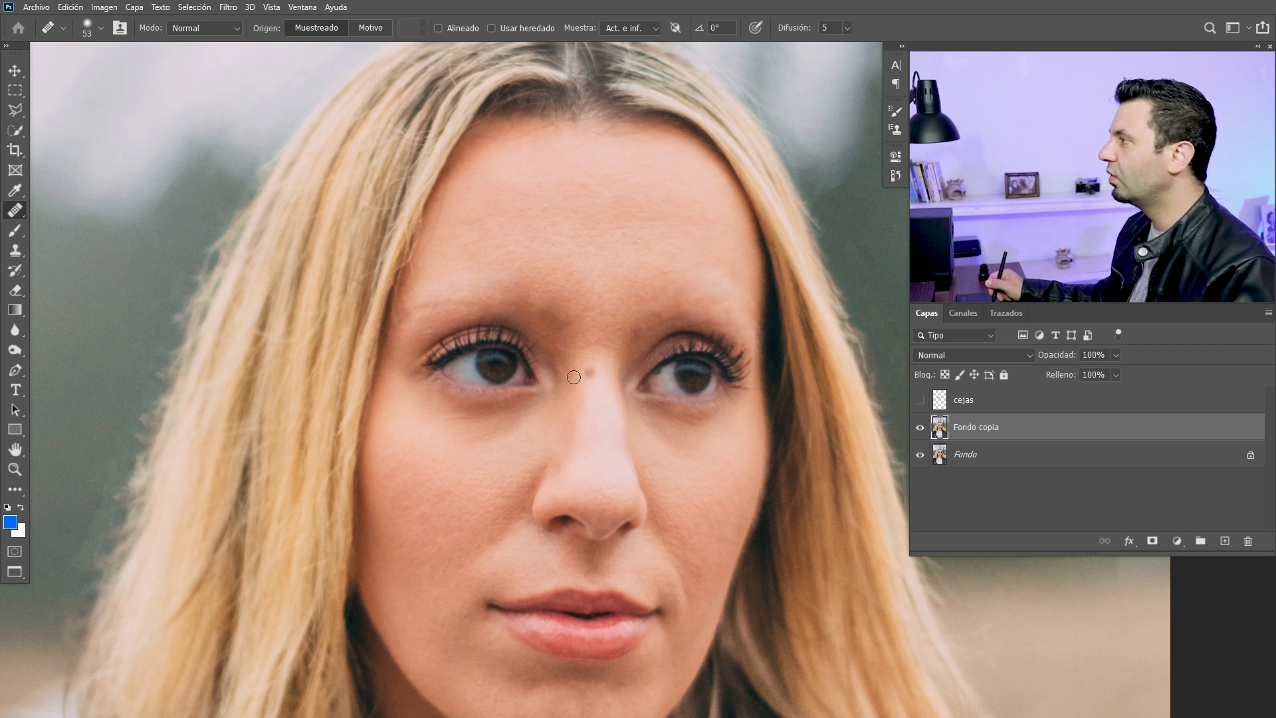
pyautogui.moveTo(529, 405); pyautogui.dragTo(513, 318)
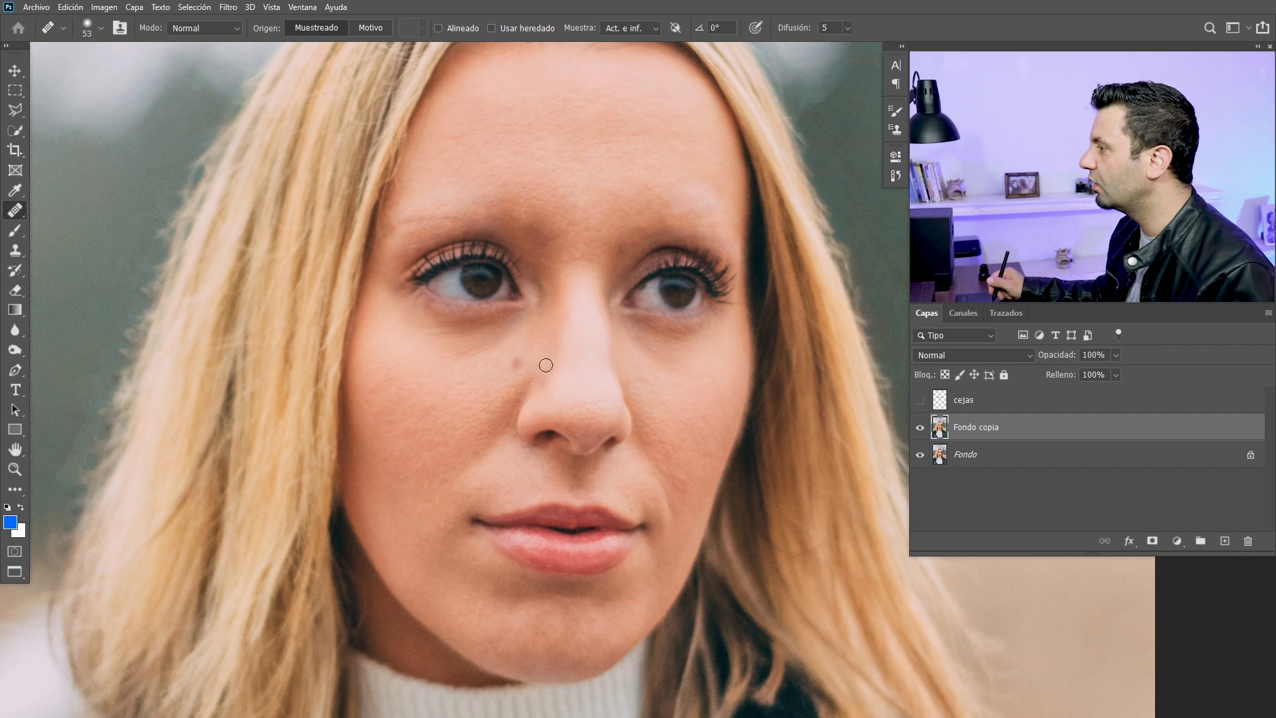
pyautogui.click(920, 401)
pyautogui.click(920, 400)
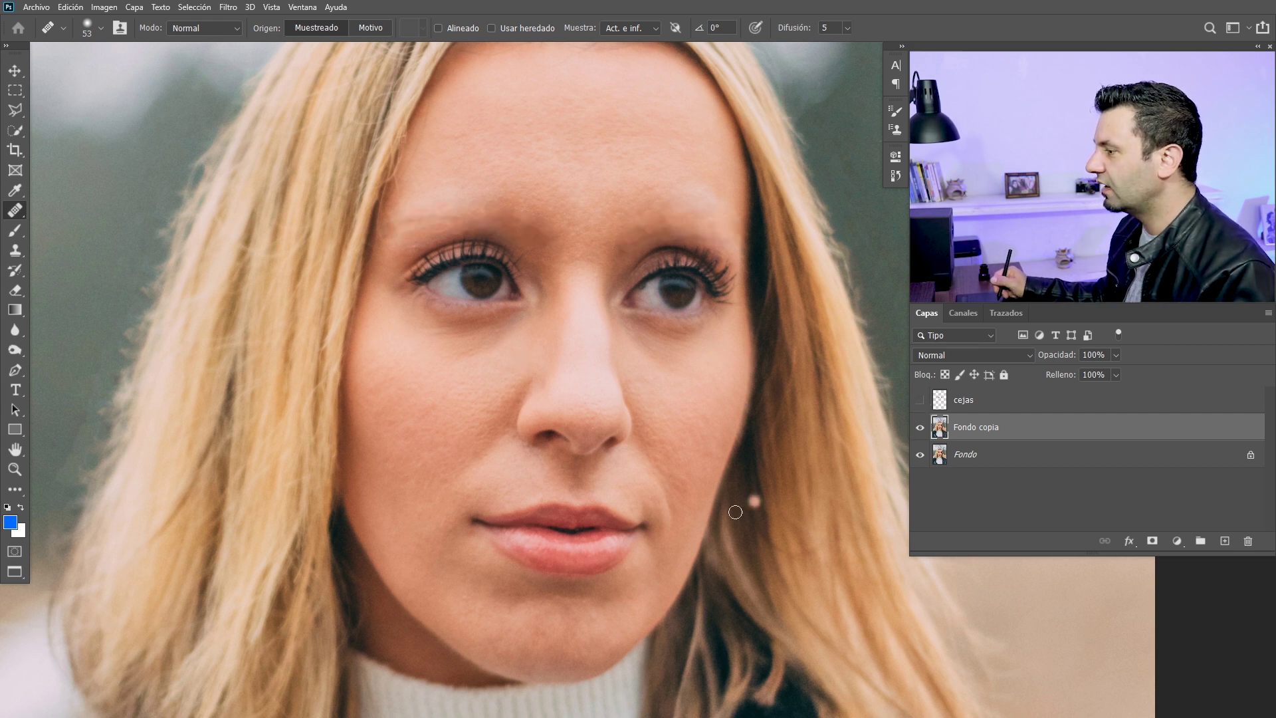
pyautogui.hotkey('ctrl', '0')
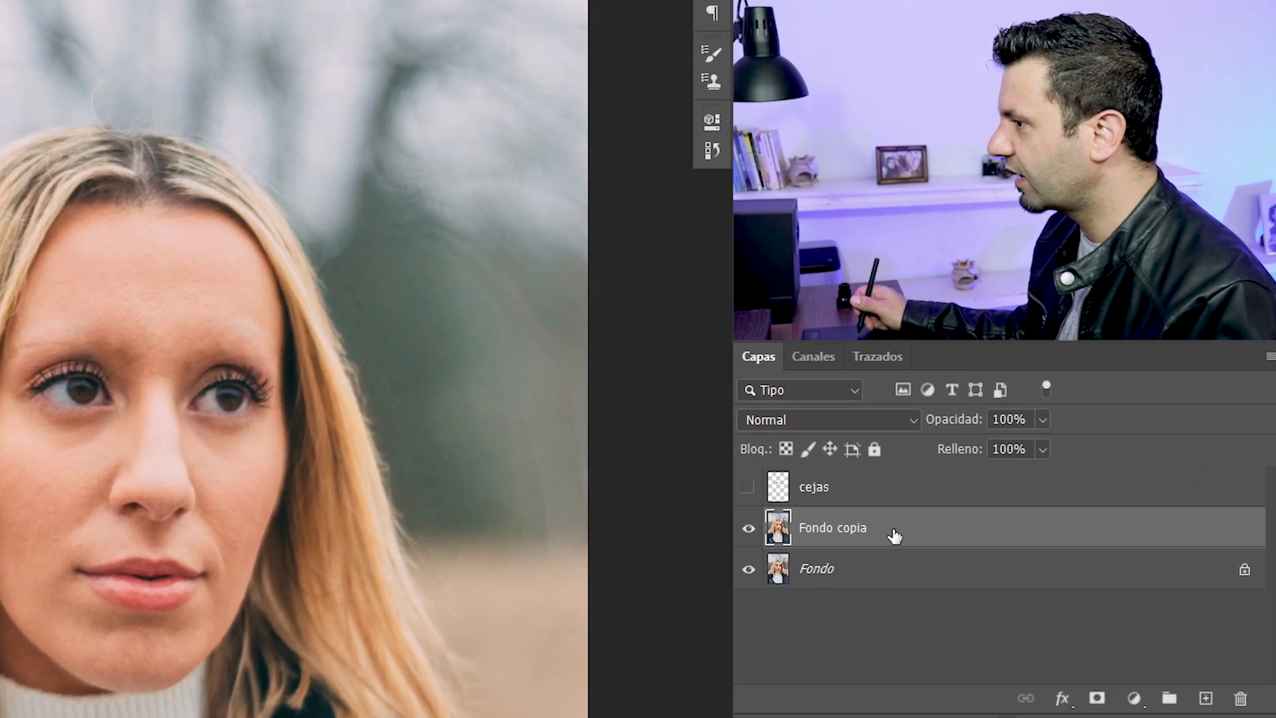
# Step: Convert Fondo copia into a smart object from its layer context menu
pyautogui.rightClick(894, 532)
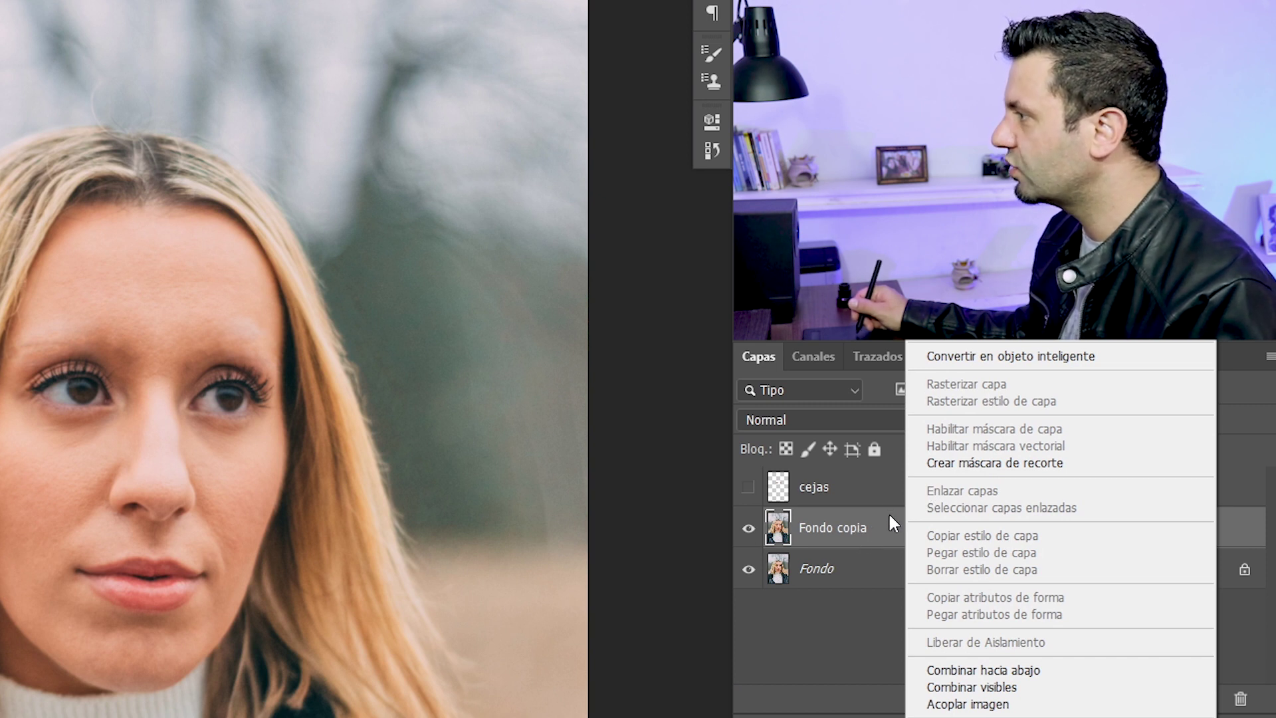
pyautogui.click(985, 359)
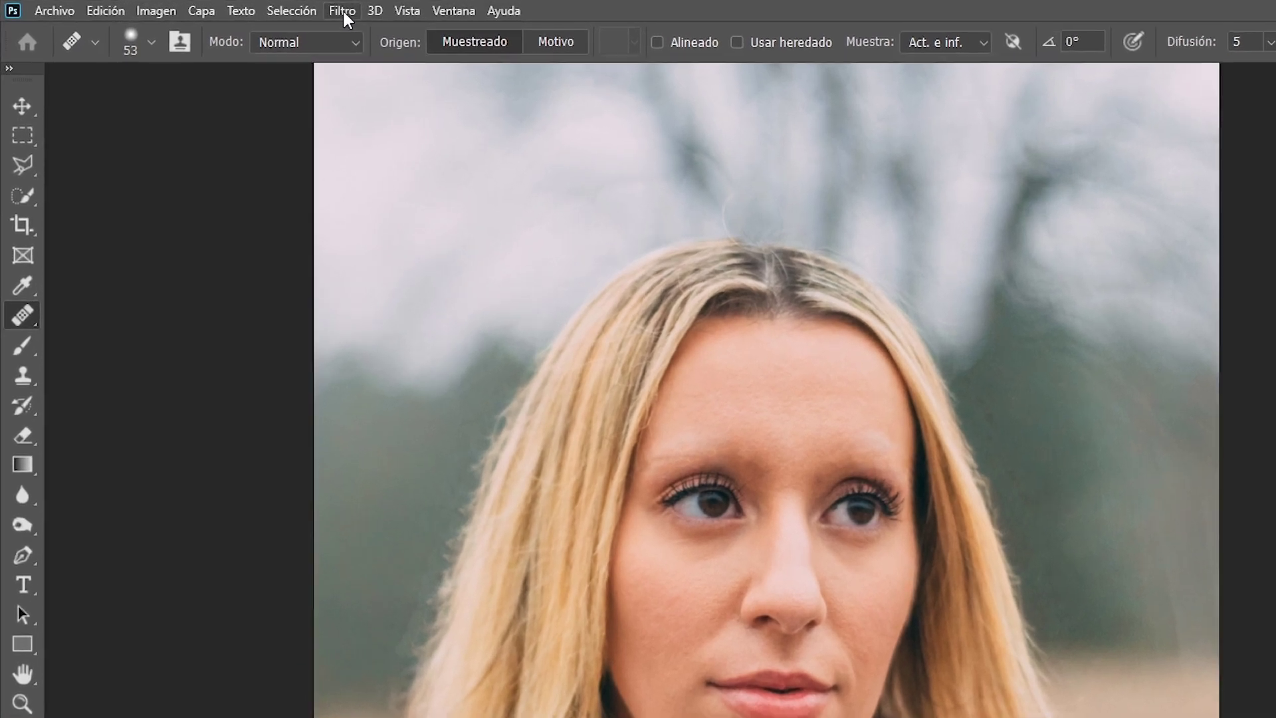
pyautogui.click(299, 9)
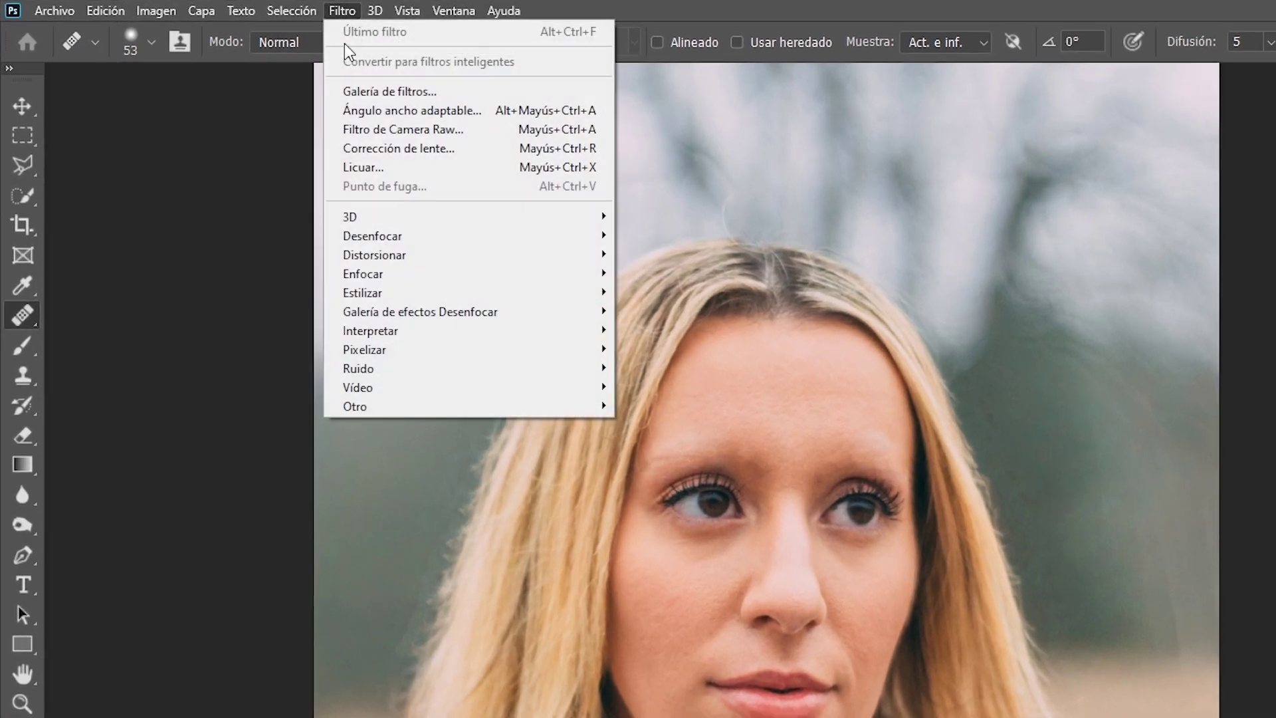
# Step: In Liquify, Forward Warp the left jaw in toward the chin, shrinking the brush to 511
pyautogui.click(424, 171)
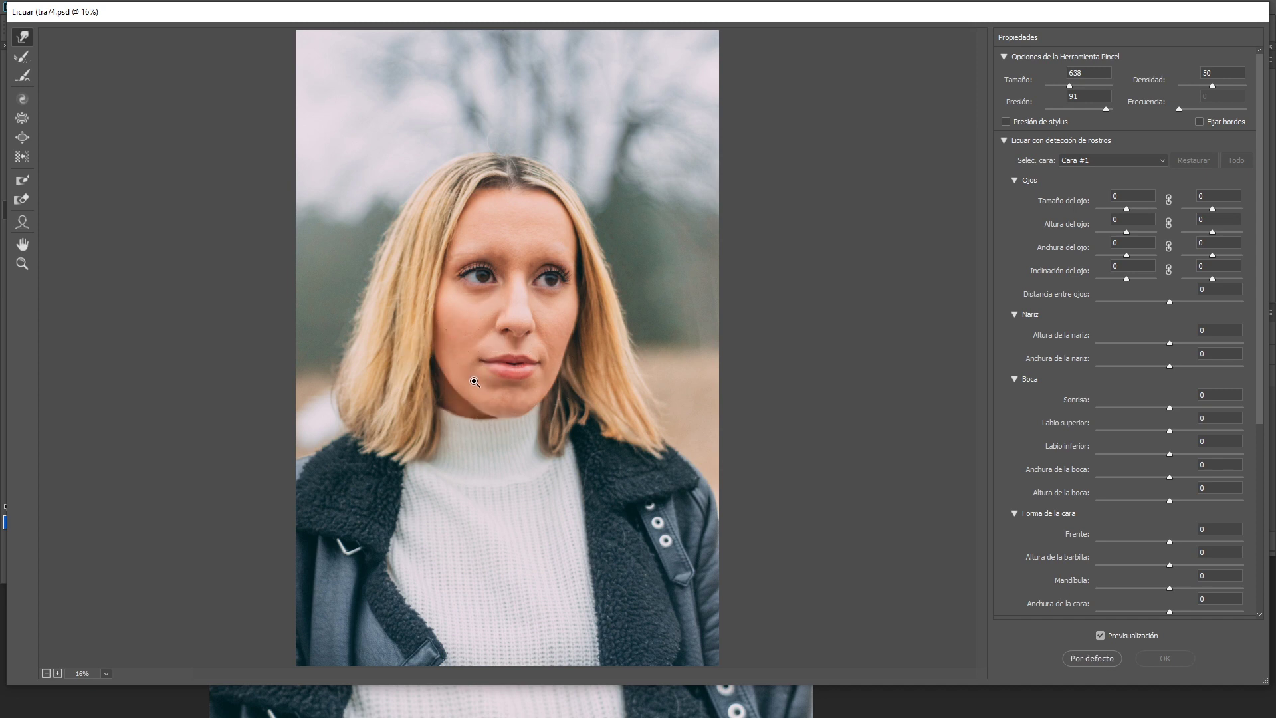
pyautogui.moveTo(557, 396); pyautogui.dragTo(359, 129)
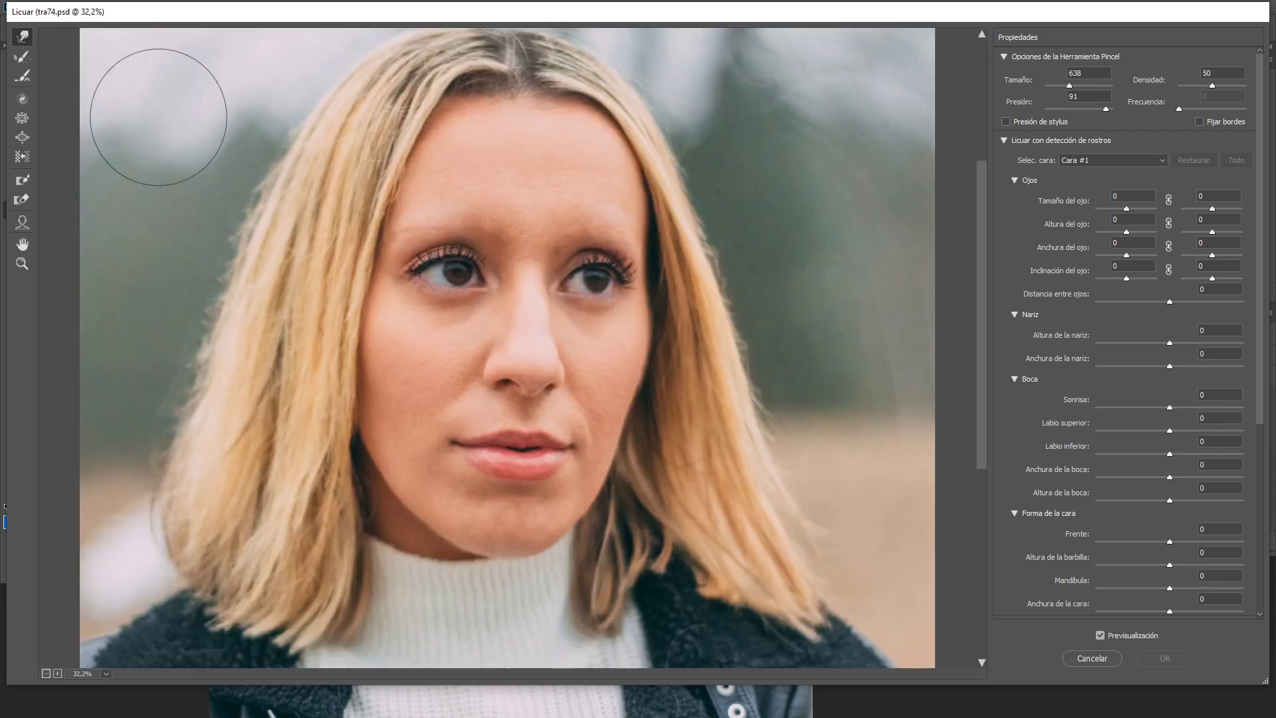
pyautogui.click(24, 37)
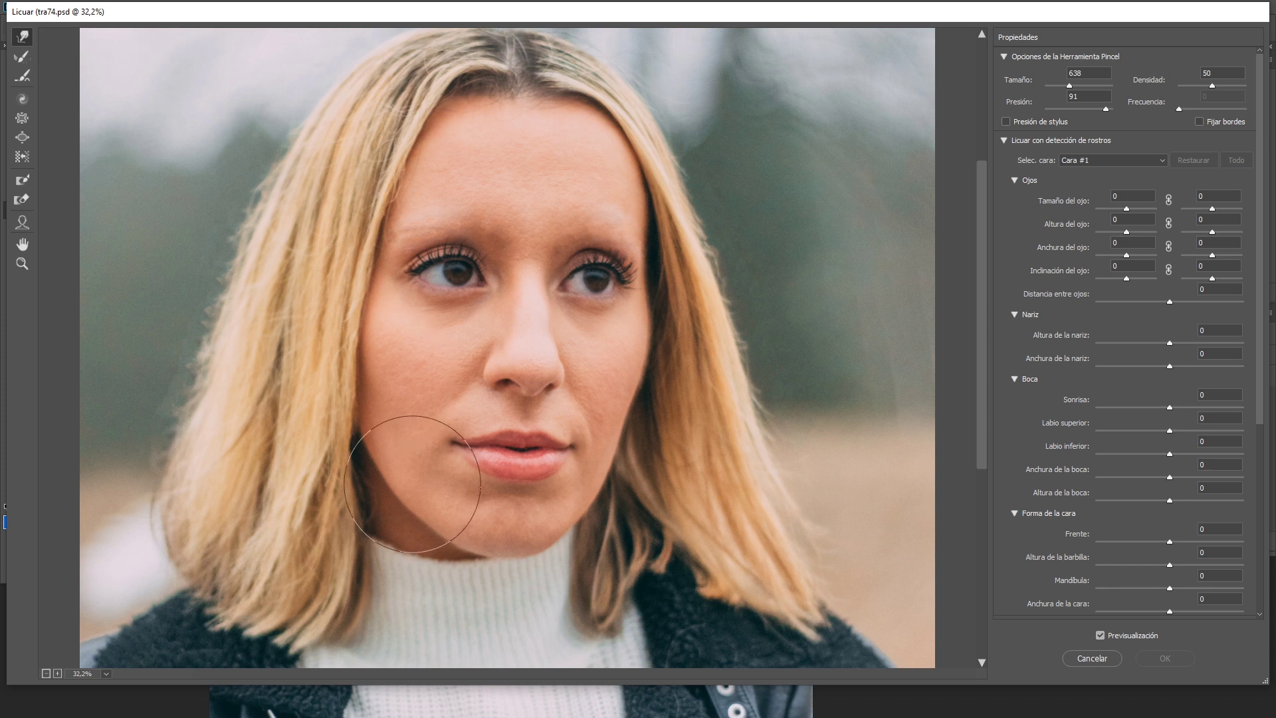
pyautogui.moveTo(409, 483); pyautogui.dragTo(412, 478)
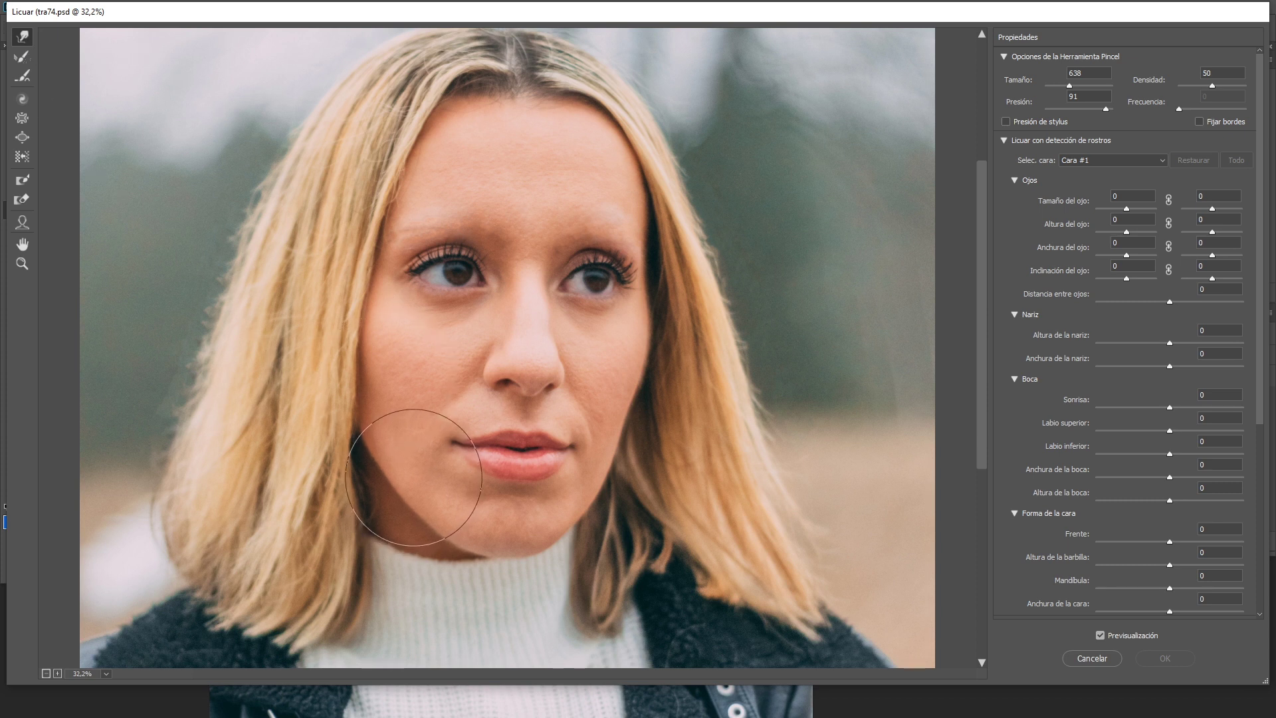
pyautogui.moveTo(413, 477); pyautogui.dragTo(435, 516)
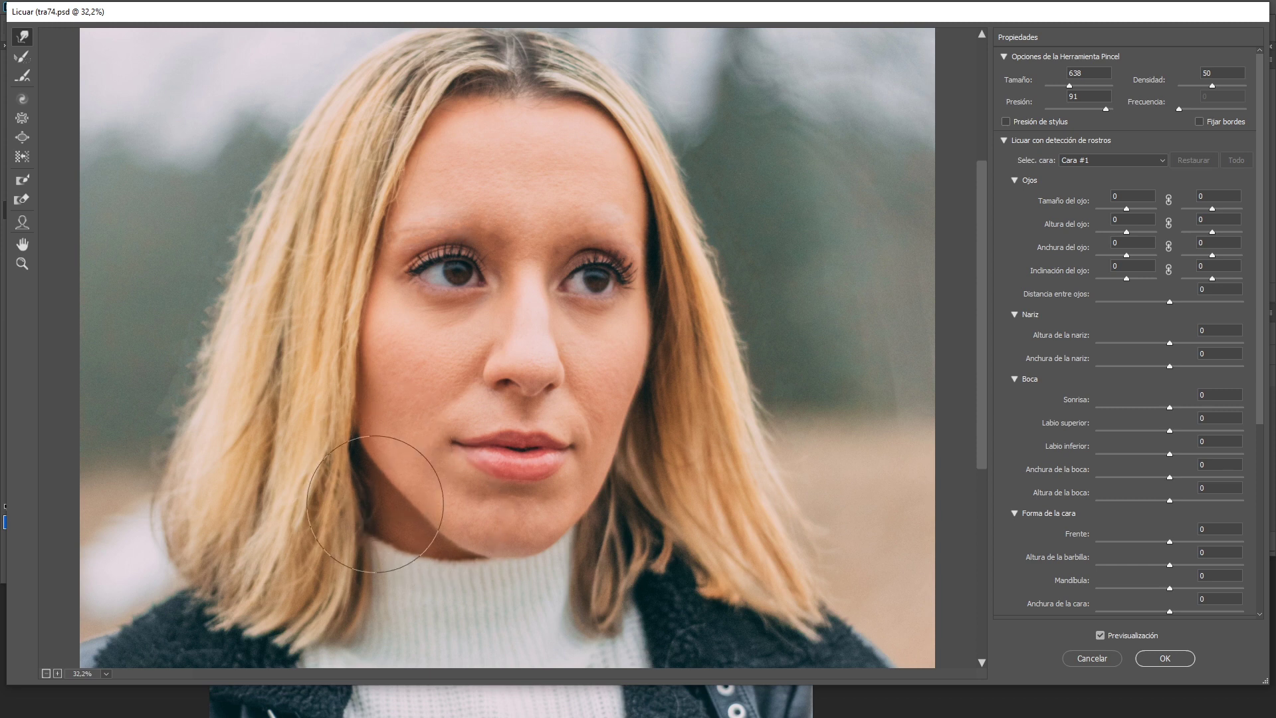
pyautogui.moveTo(397, 485)
pyautogui.mouseDown()
pyautogui.moveTo(450, 521)
pyautogui.moveTo(515, 536)
pyautogui.moveTo(437, 517)
pyautogui.mouseUp()
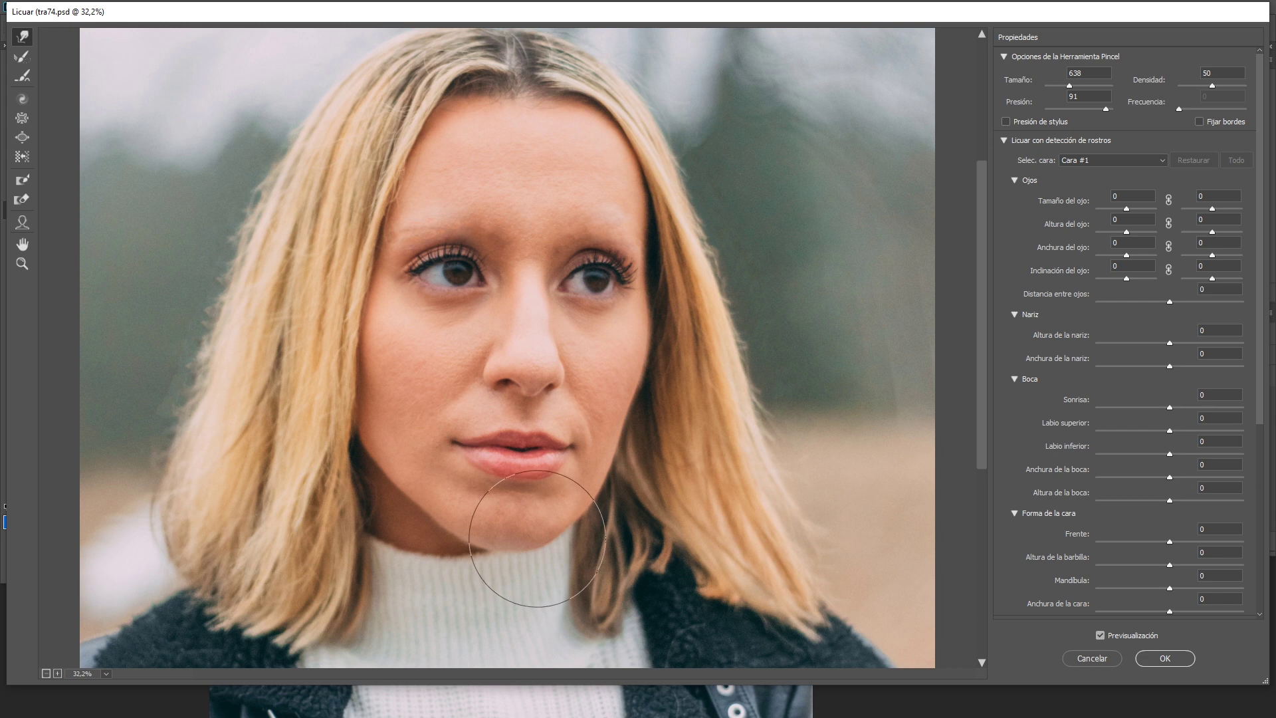
pyautogui.keyDown('alt'); pyautogui.click(509, 530); pyautogui.keyUp('alt')
pyautogui.moveTo(510, 525); pyautogui.dragTo(497, 535)
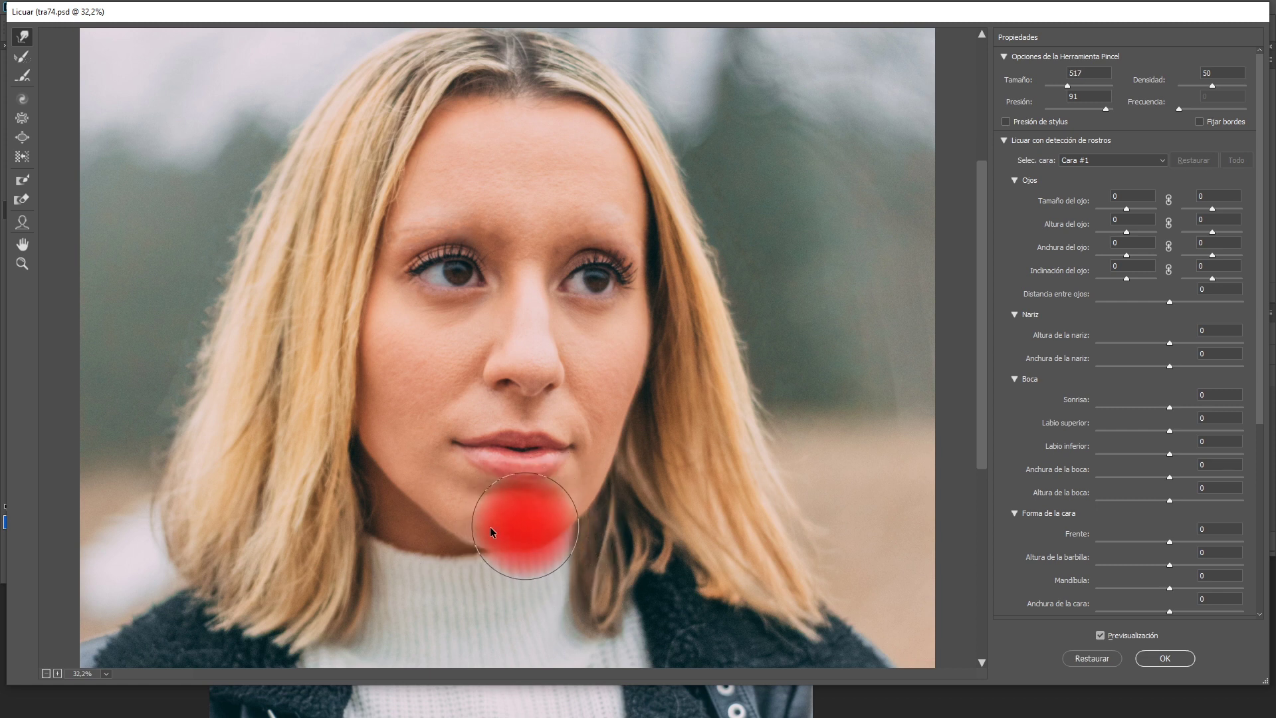
pyautogui.moveTo(497, 535); pyautogui.dragTo(494, 540)
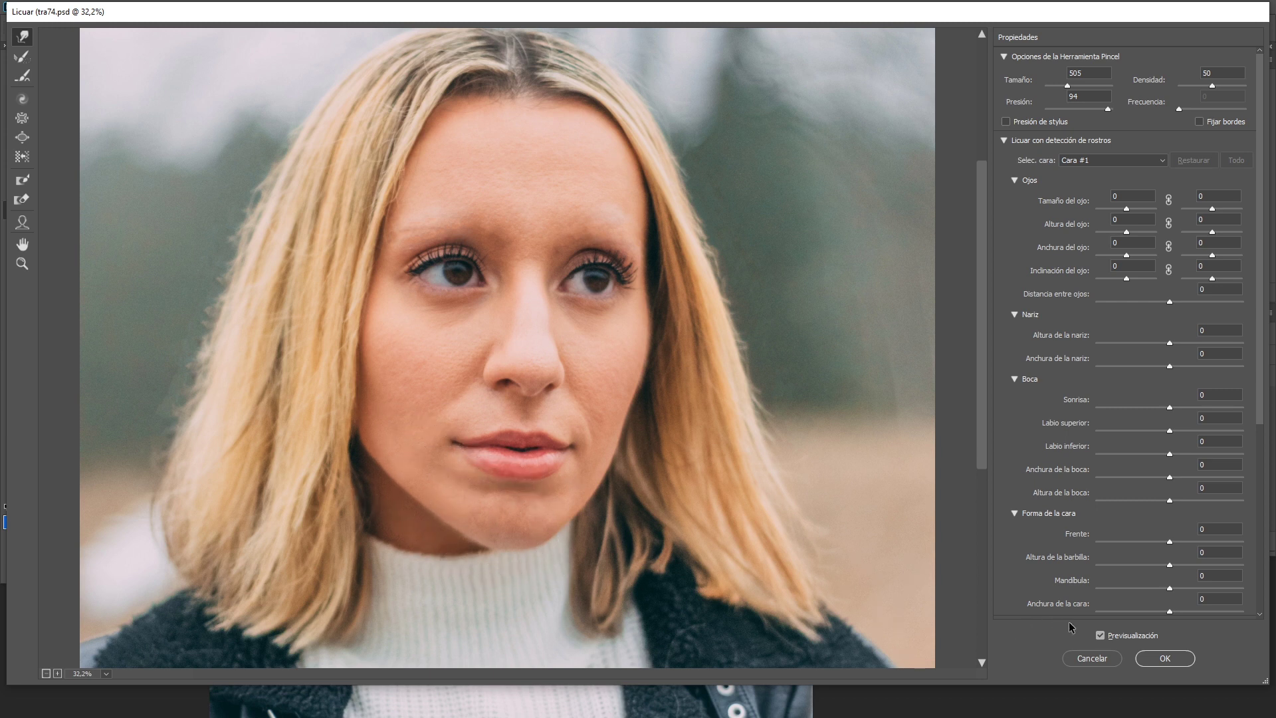
# Step: Push the right cheek inward, toggling Liquify's preview to compare with the original face
pyautogui.click(1104, 637)
pyautogui.click(1105, 637)
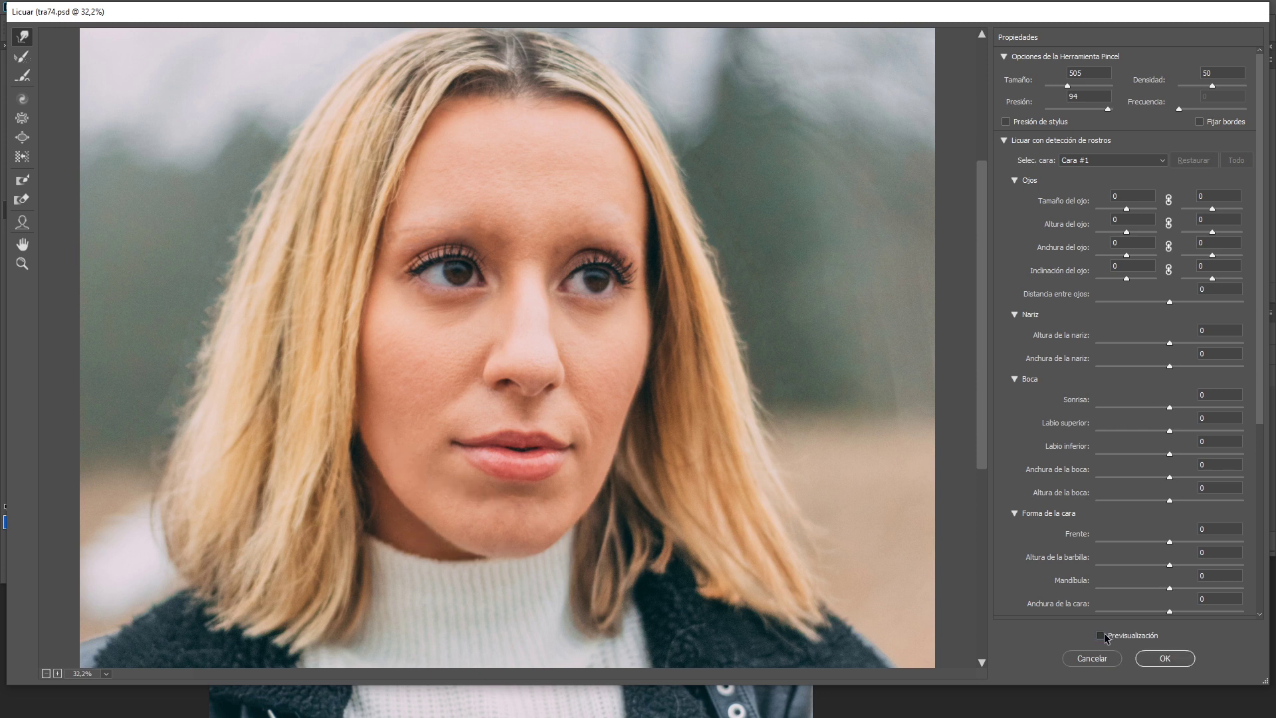
pyautogui.click(1105, 638)
pyautogui.click(1105, 638)
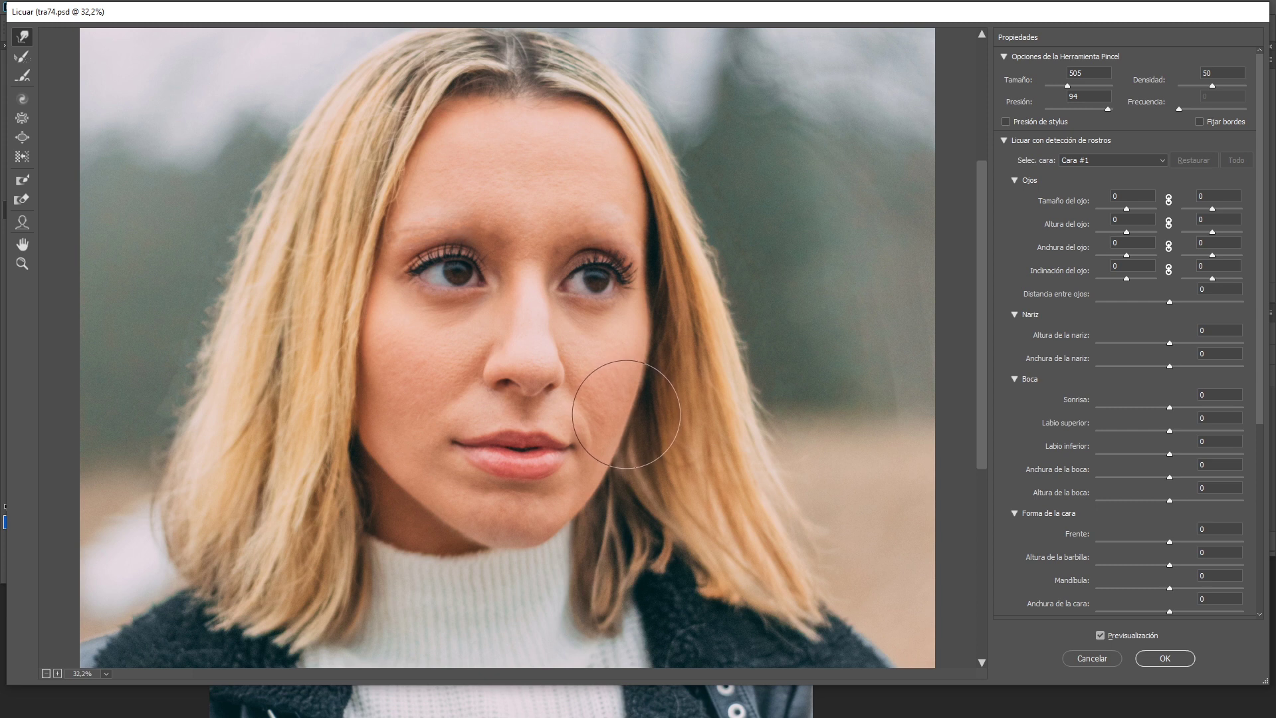
pyautogui.moveTo(638, 337)
pyautogui.mouseDown()
pyautogui.moveTo(651, 346)
pyautogui.moveTo(649, 329)
pyautogui.mouseUp()
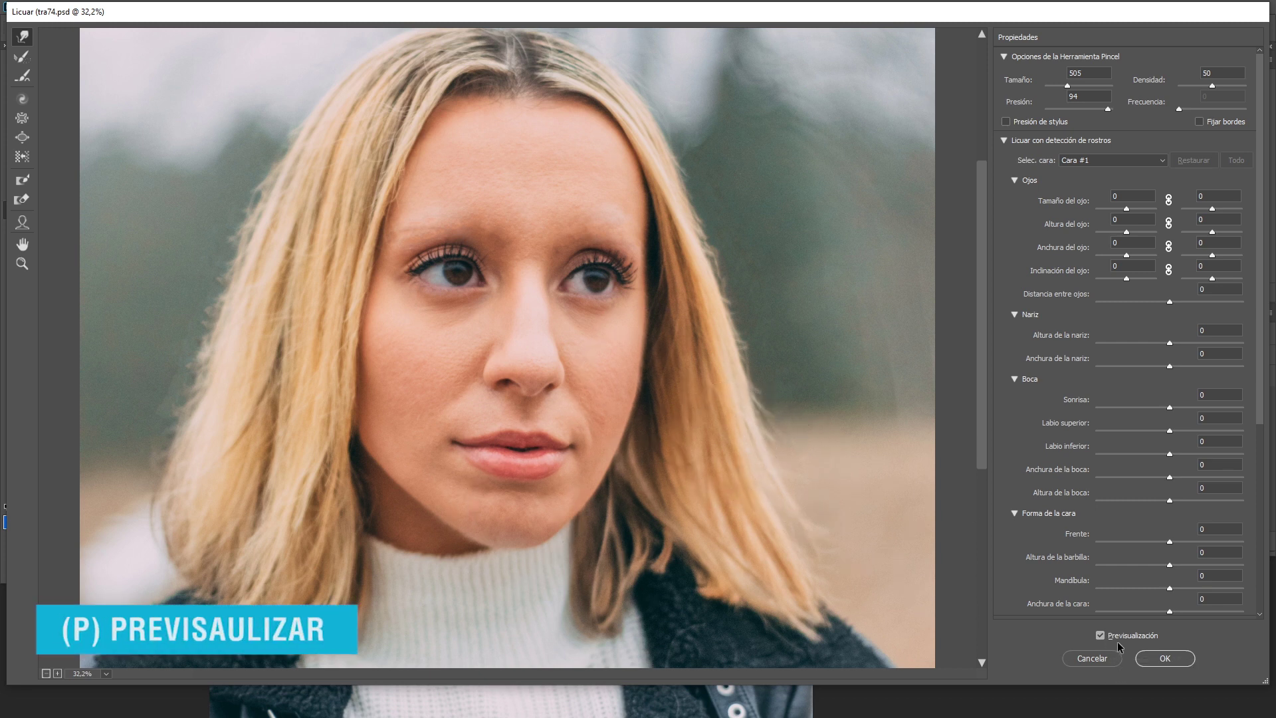
pyautogui.press('p')
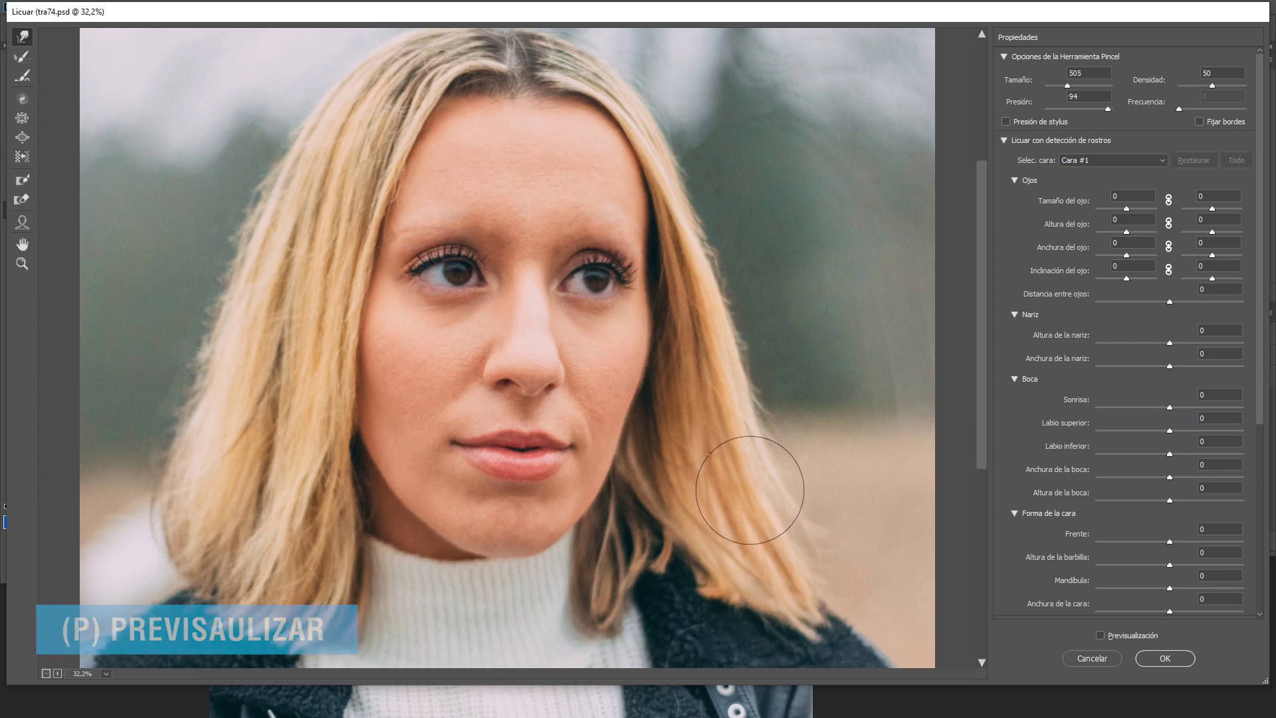
pyautogui.press('p')
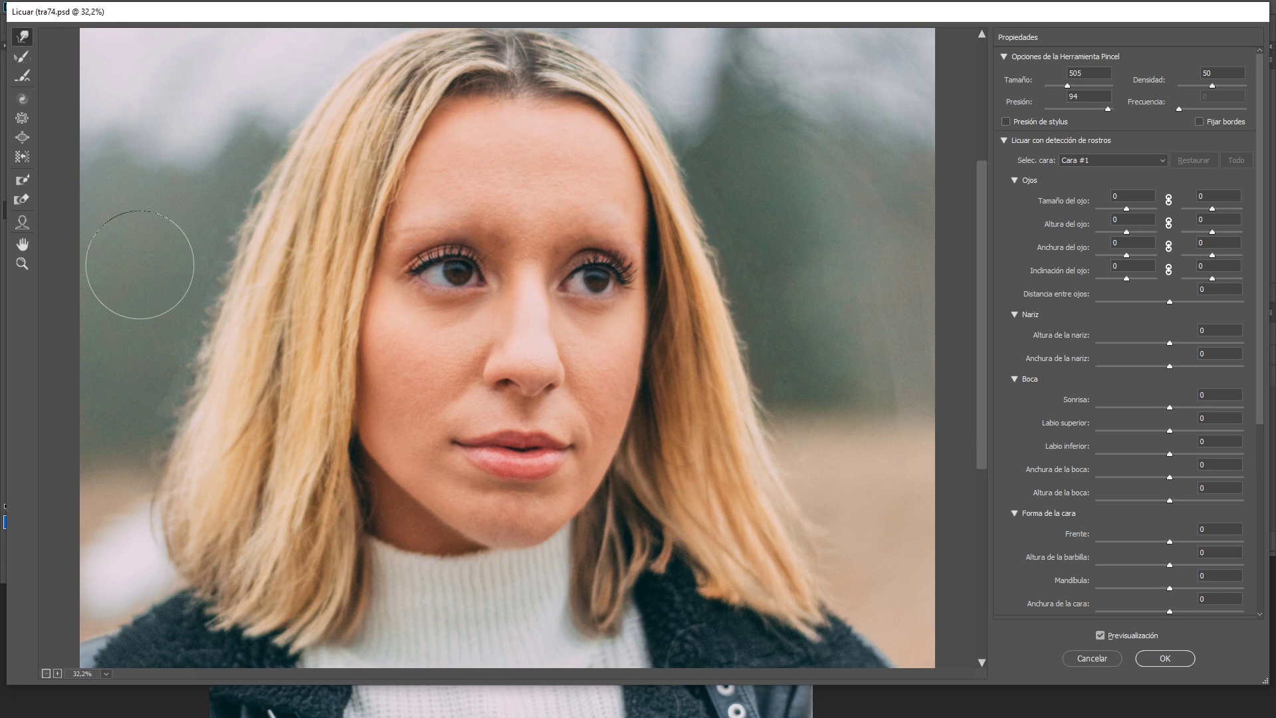
pyautogui.click(24, 223)
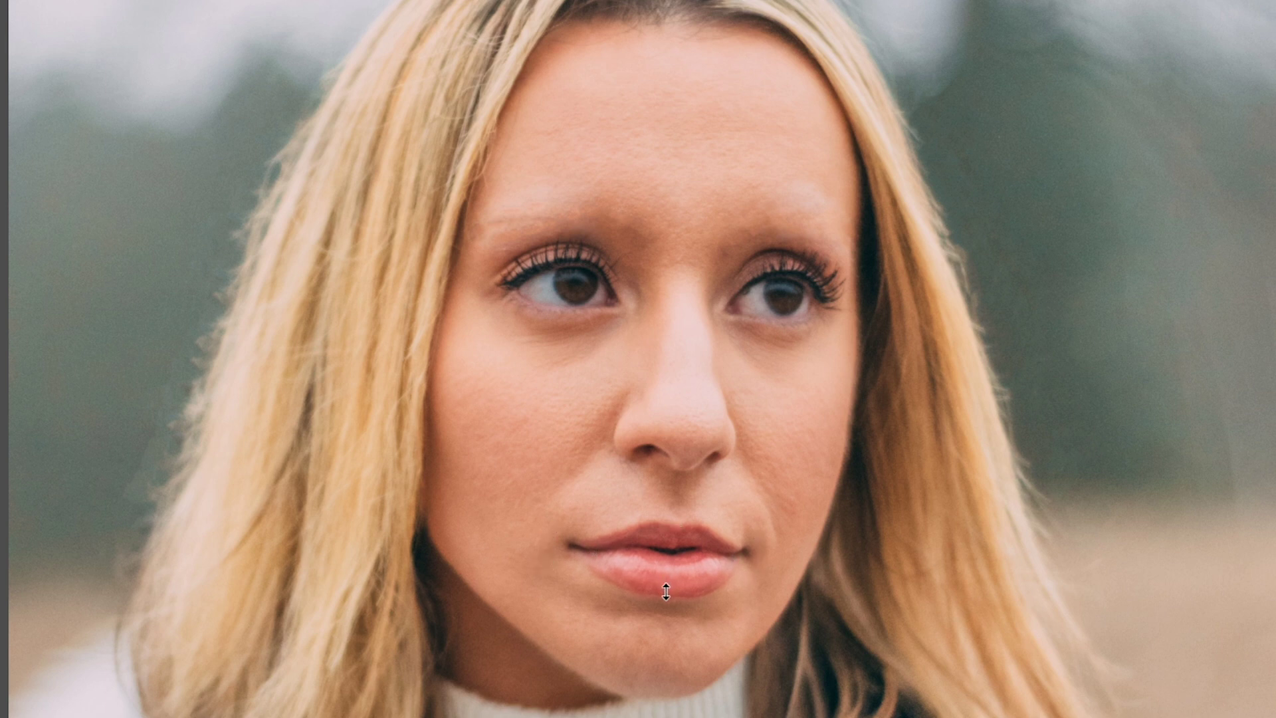
pyautogui.moveTo(519, 498)
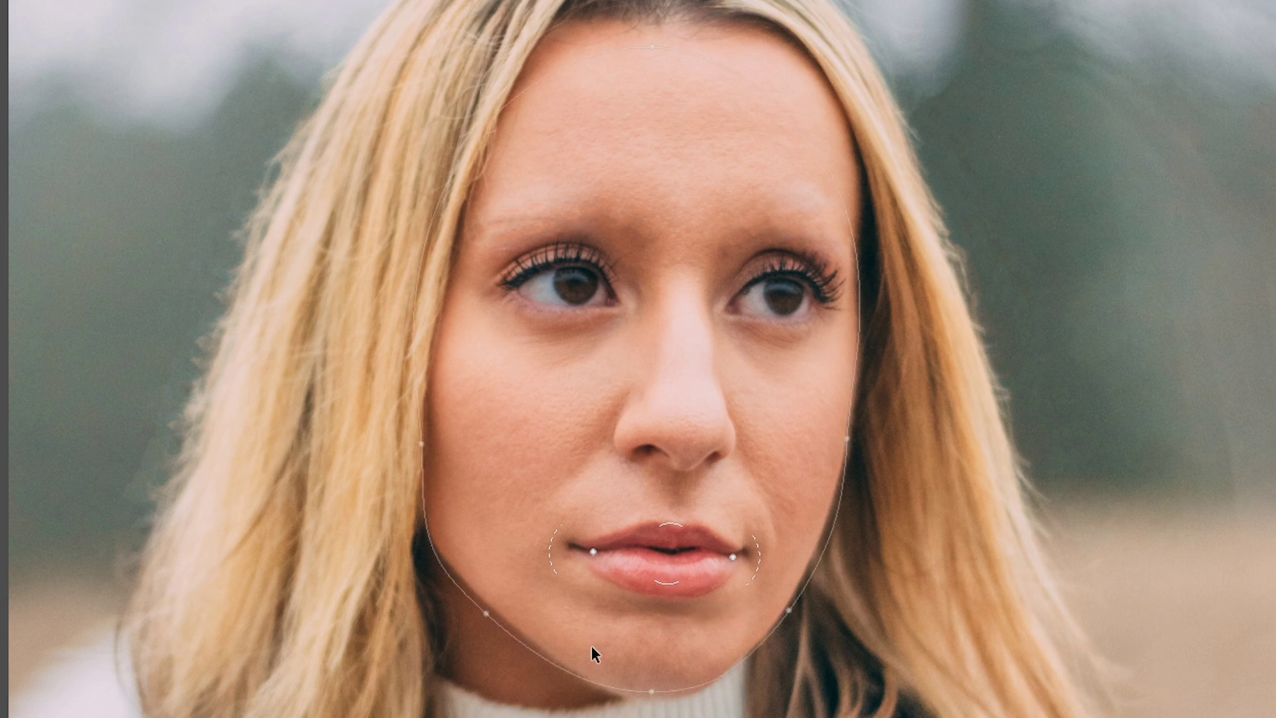
pyautogui.moveTo(651, 687)
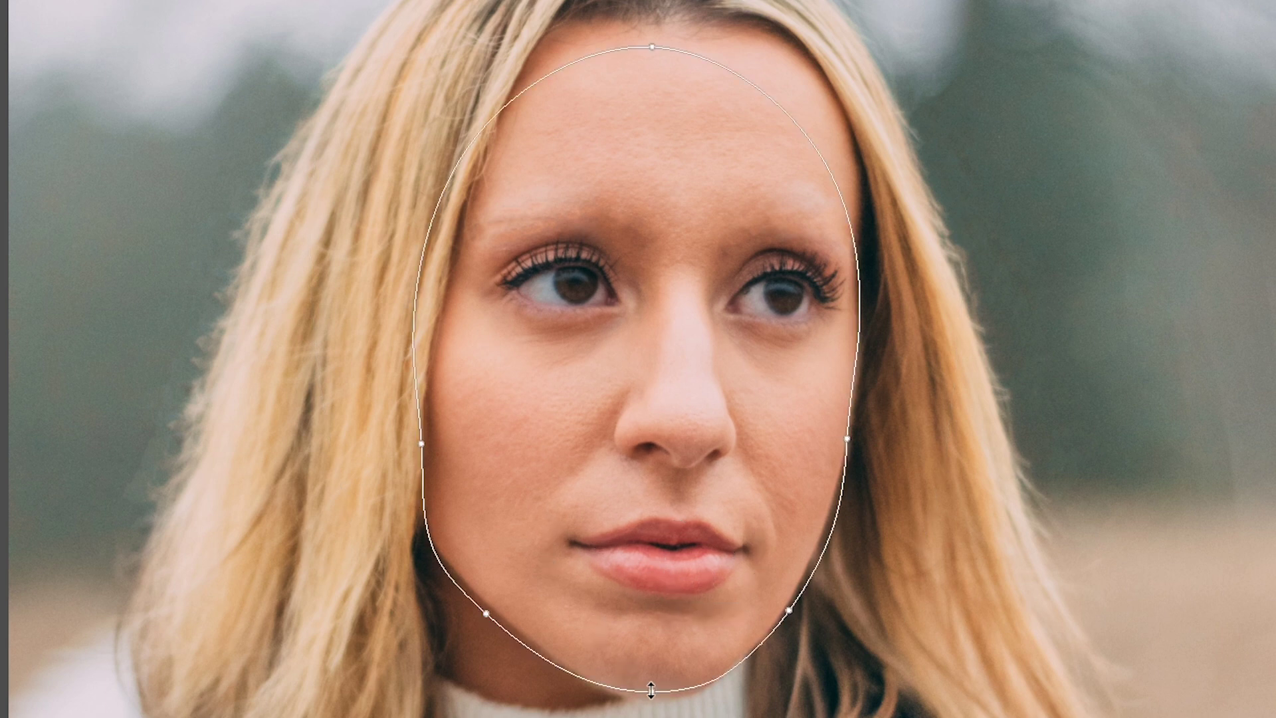
# Step: Raise the chin height to 15 with the face-aware handles and tilt the left eye
pyautogui.moveTo(652, 689); pyautogui.dragTo(656, 684)
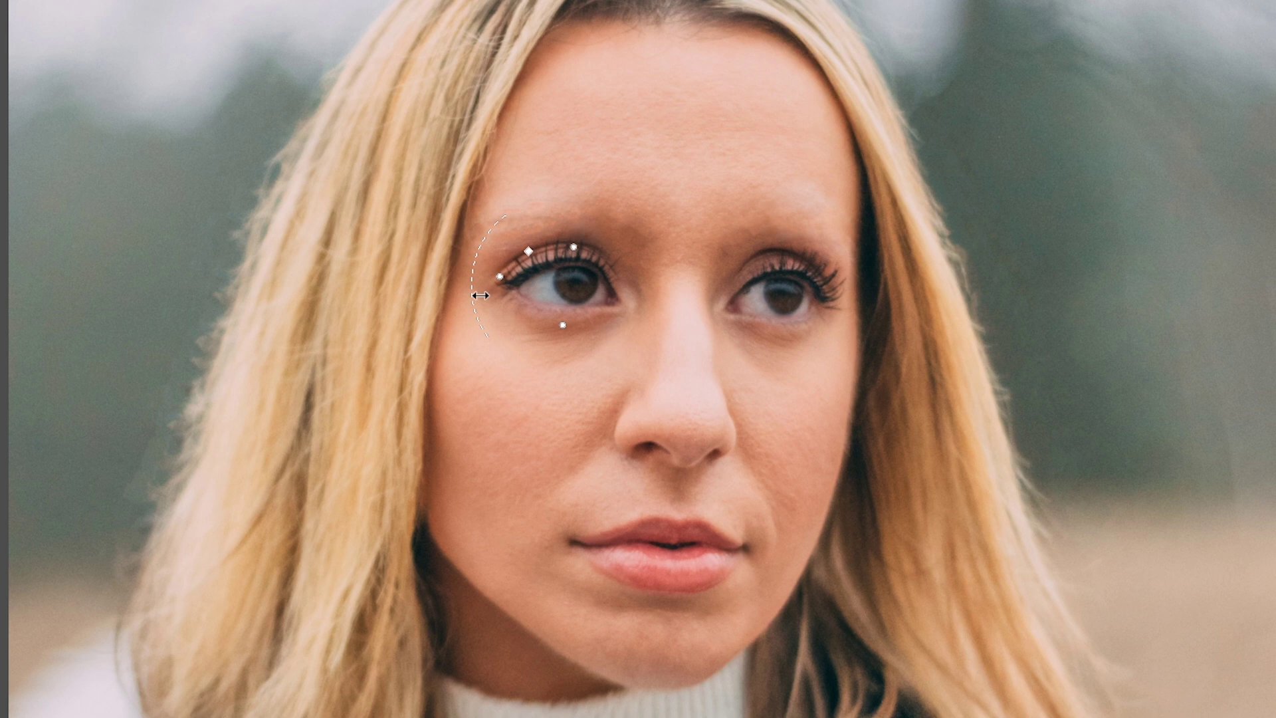
pyautogui.moveTo(477, 293); pyautogui.dragTo(486, 260)
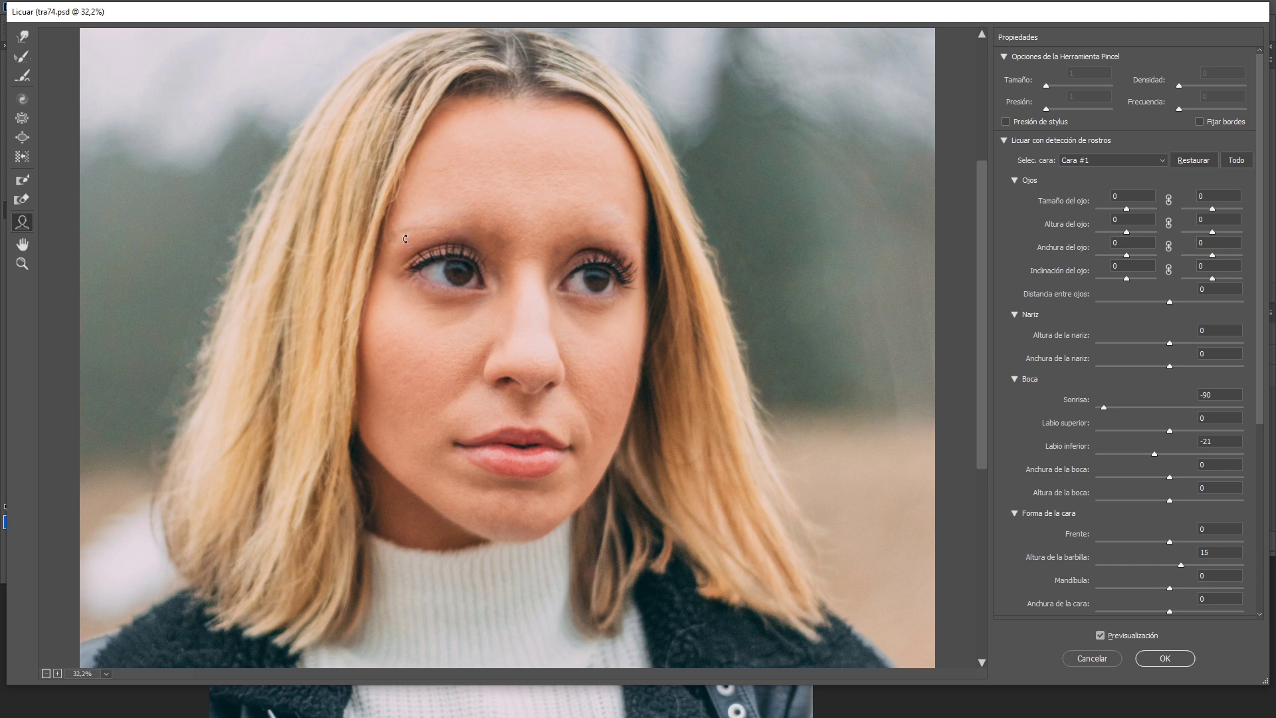
# Step: Undo the single-eye tilt and set linked eye tilt to 18 for both eyes
pyautogui.hotkey('ctrl', 'z')
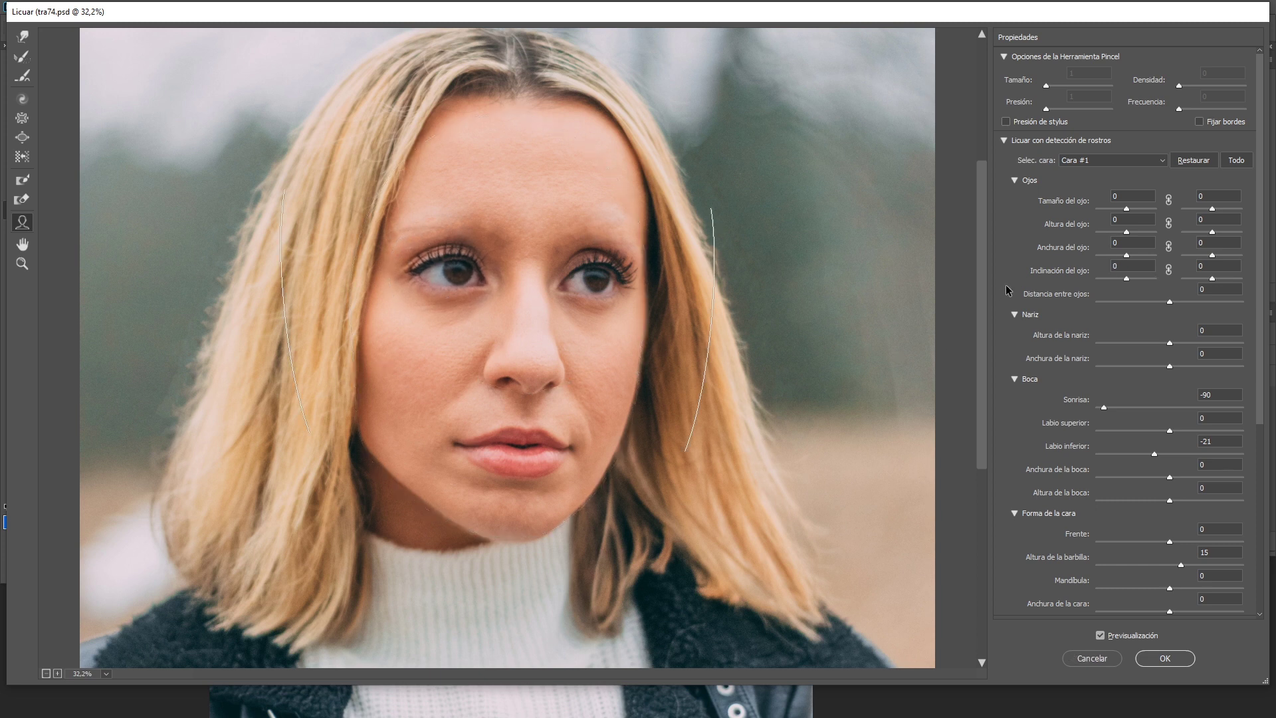
pyautogui.click(1011, 138)
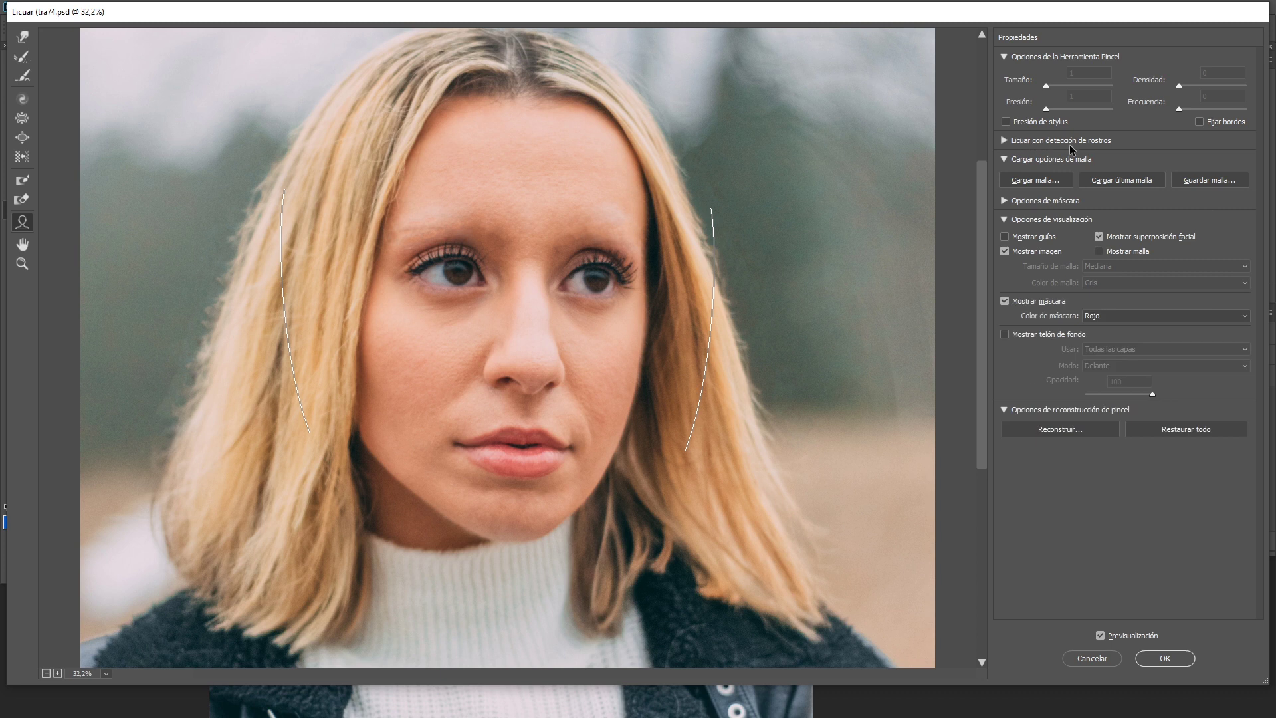
pyautogui.click(1006, 142)
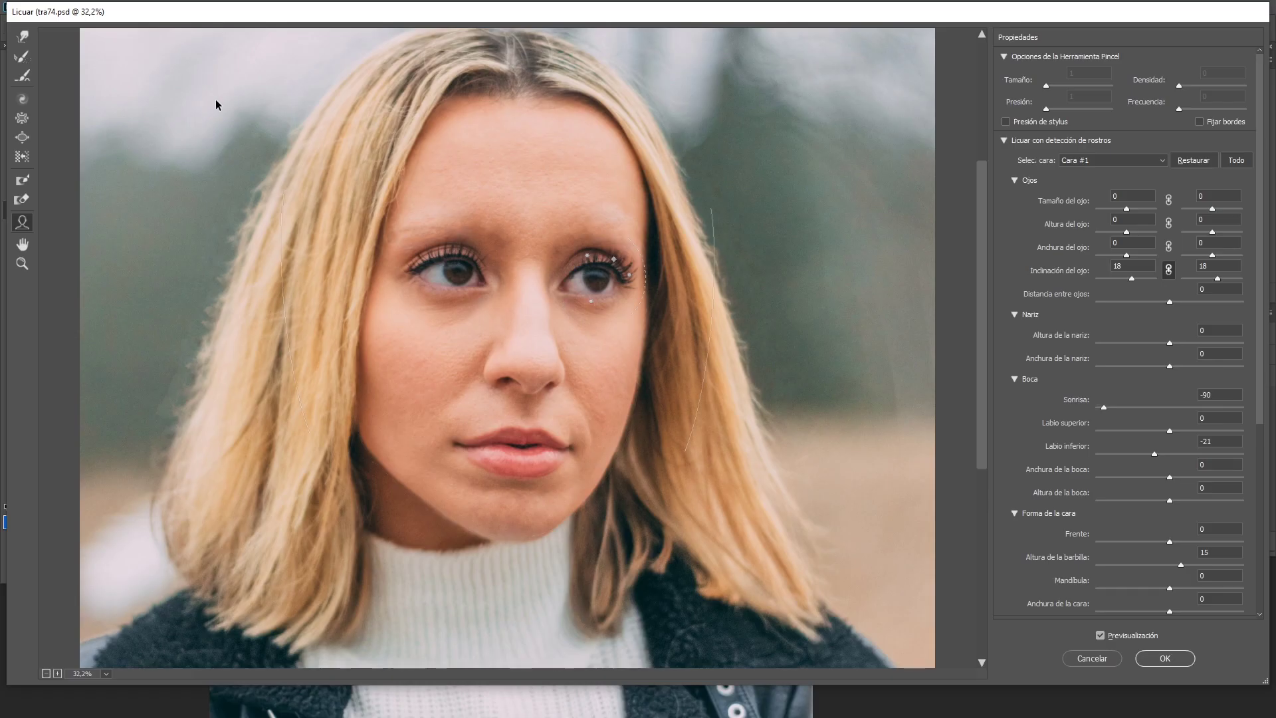
# Step: Select the Forward Warp tool and shrink its brush to size 1094
pyautogui.click(24, 38)
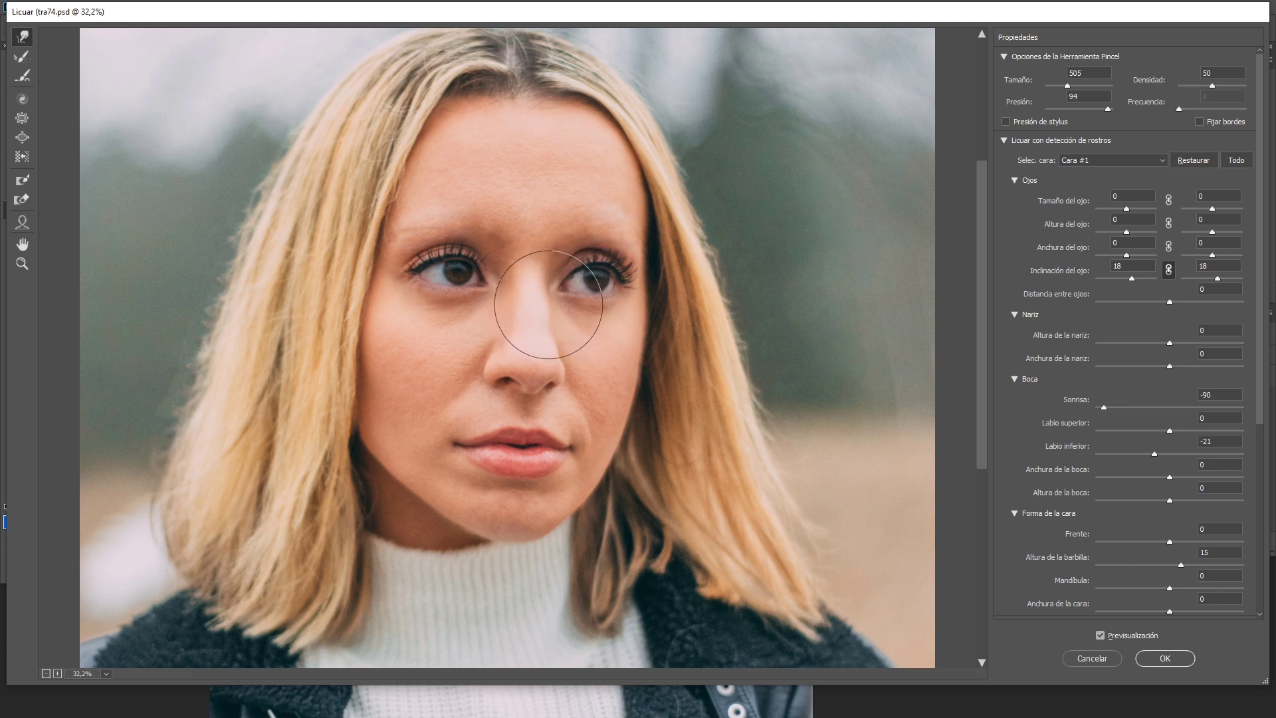
pyautogui.moveTo(542, 303)
pyautogui.mouseDown()
pyautogui.moveTo(497, 303)
pyautogui.moveTo(548, 304)
pyautogui.mouseUp()
pyautogui.click(22, 120)
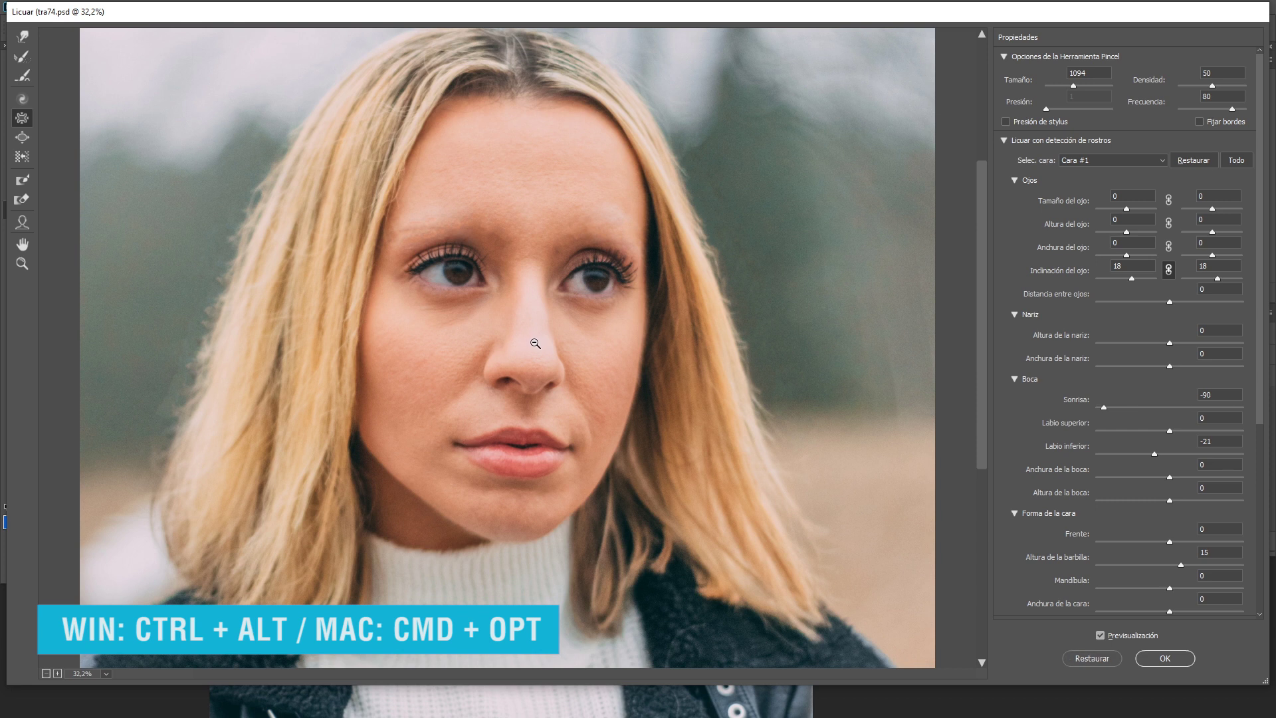
# Step: At 25% zoom, enlarge the Pucker brush to about 1670 and pucker the whole face inward
pyautogui.keyDown('alt'); pyautogui.click(535, 345); pyautogui.keyUp('alt')
pyautogui.moveTo(509, 360); pyautogui.dragTo(551, 361)
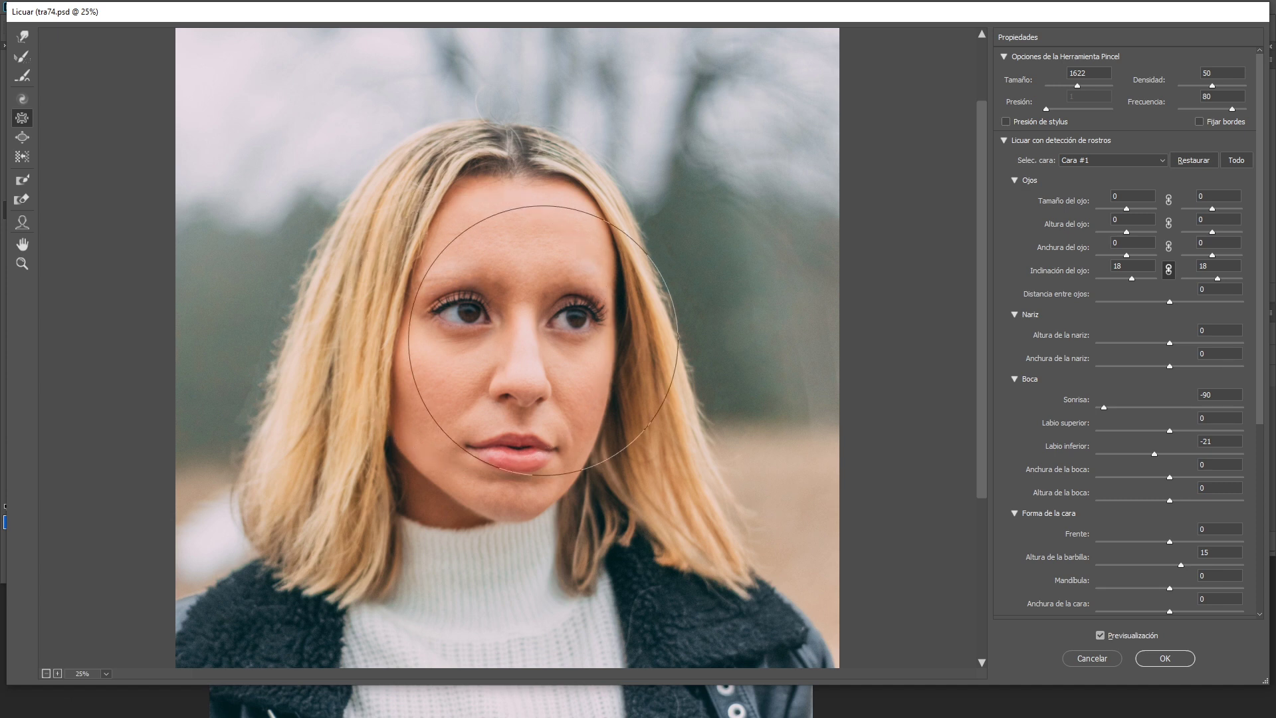
pyautogui.moveTo(502, 353); pyautogui.dragTo(532, 361)
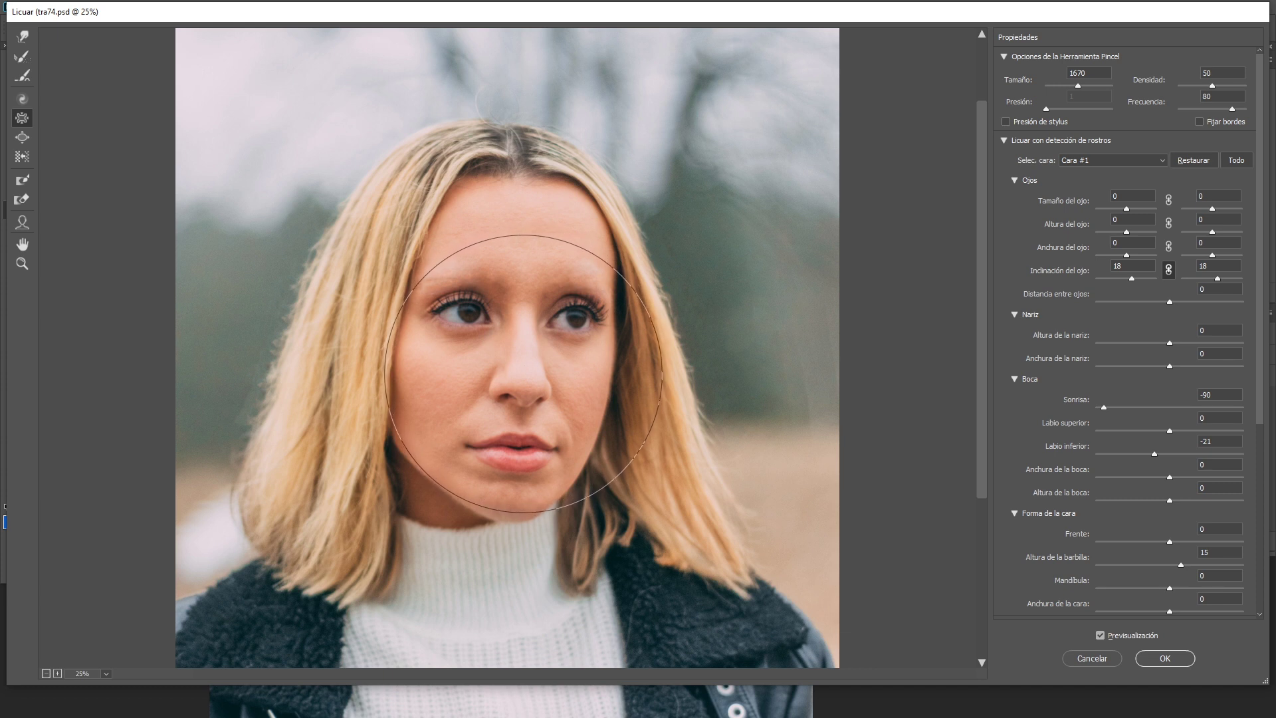
pyautogui.hotkey('ctrl', 'space')
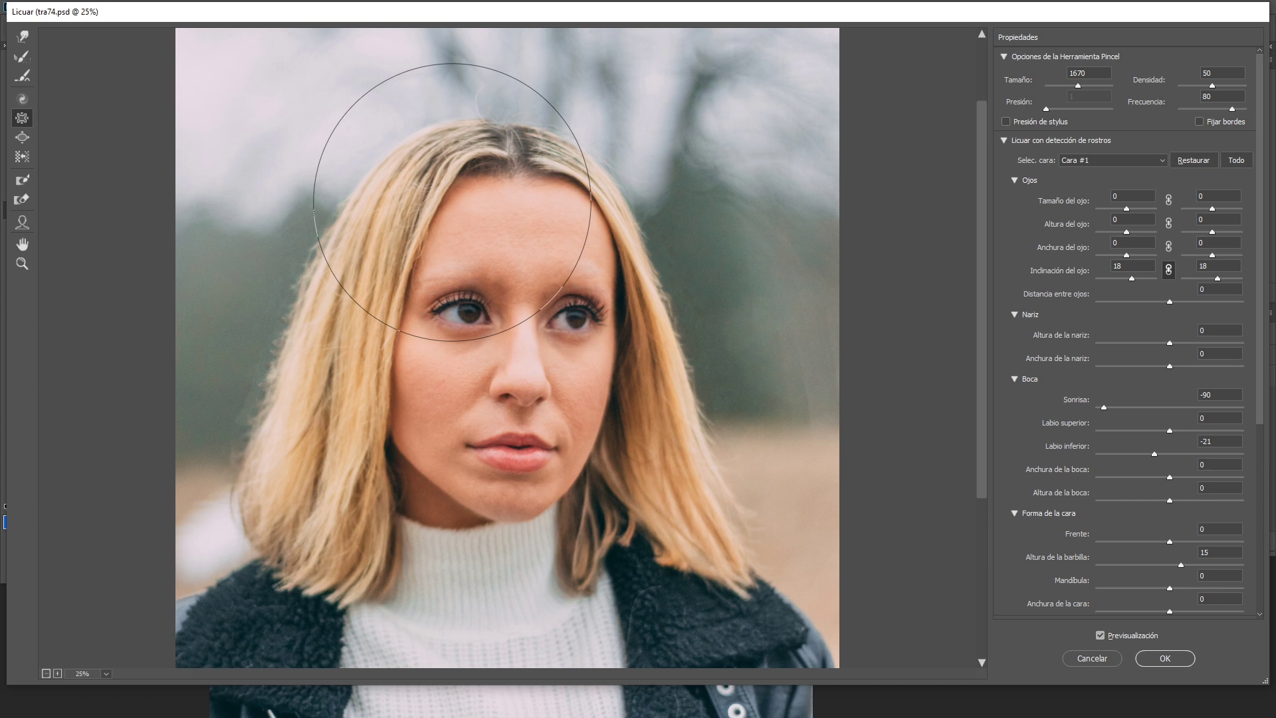
pyautogui.click(21, 139)
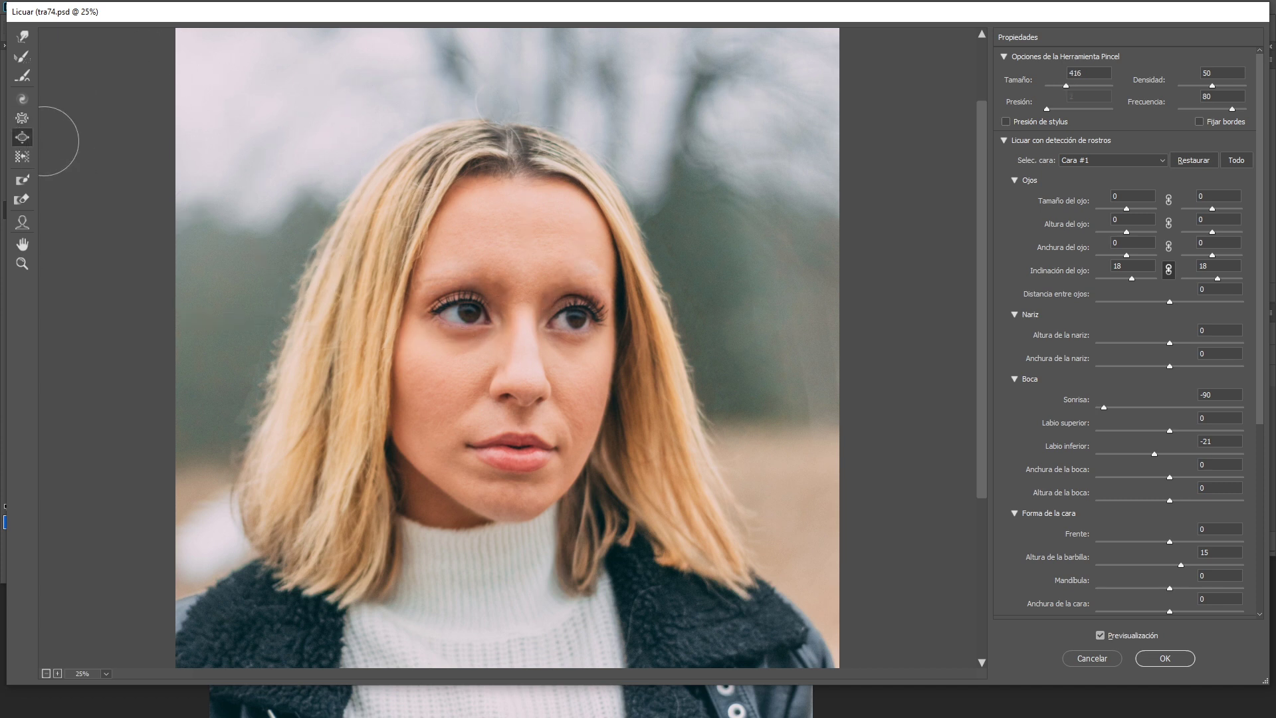
# Step: Bloat the forehead and upper head with a brush of about 2096, then accept Liquify
pyautogui.moveTo(415, 204); pyautogui.dragTo(595, 218)
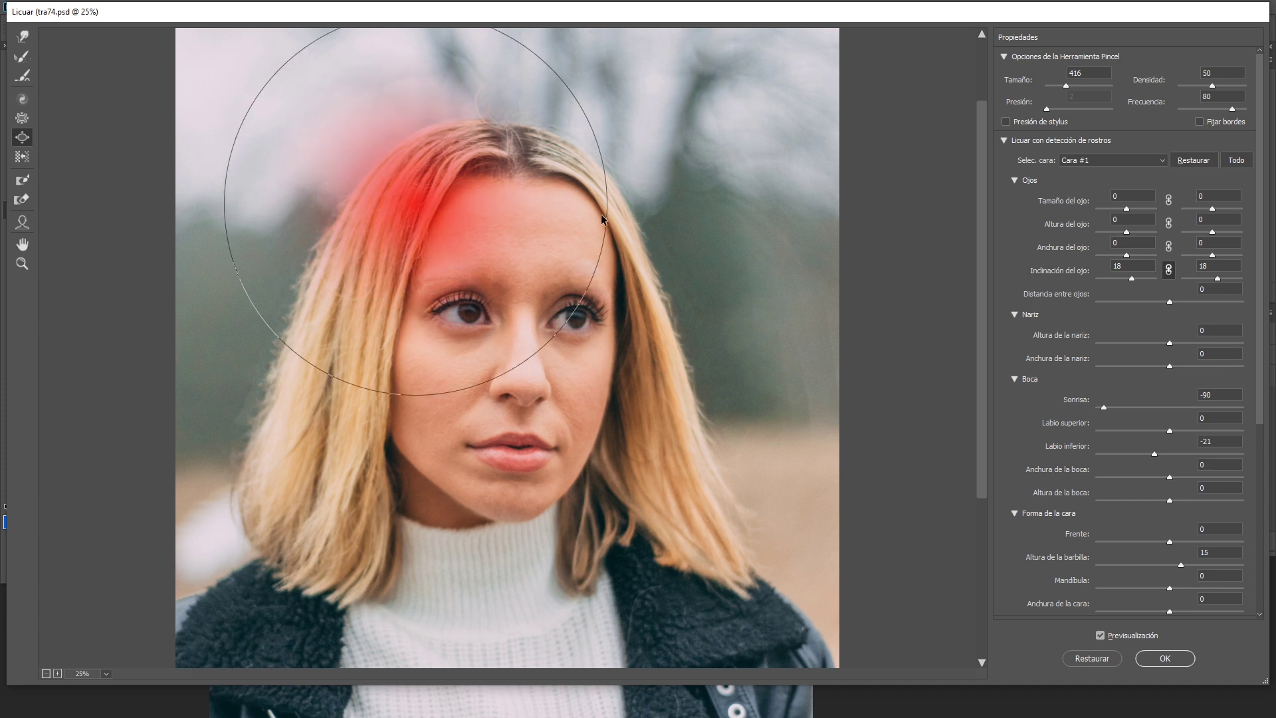
pyautogui.moveTo(596, 218); pyautogui.dragTo(593, 220)
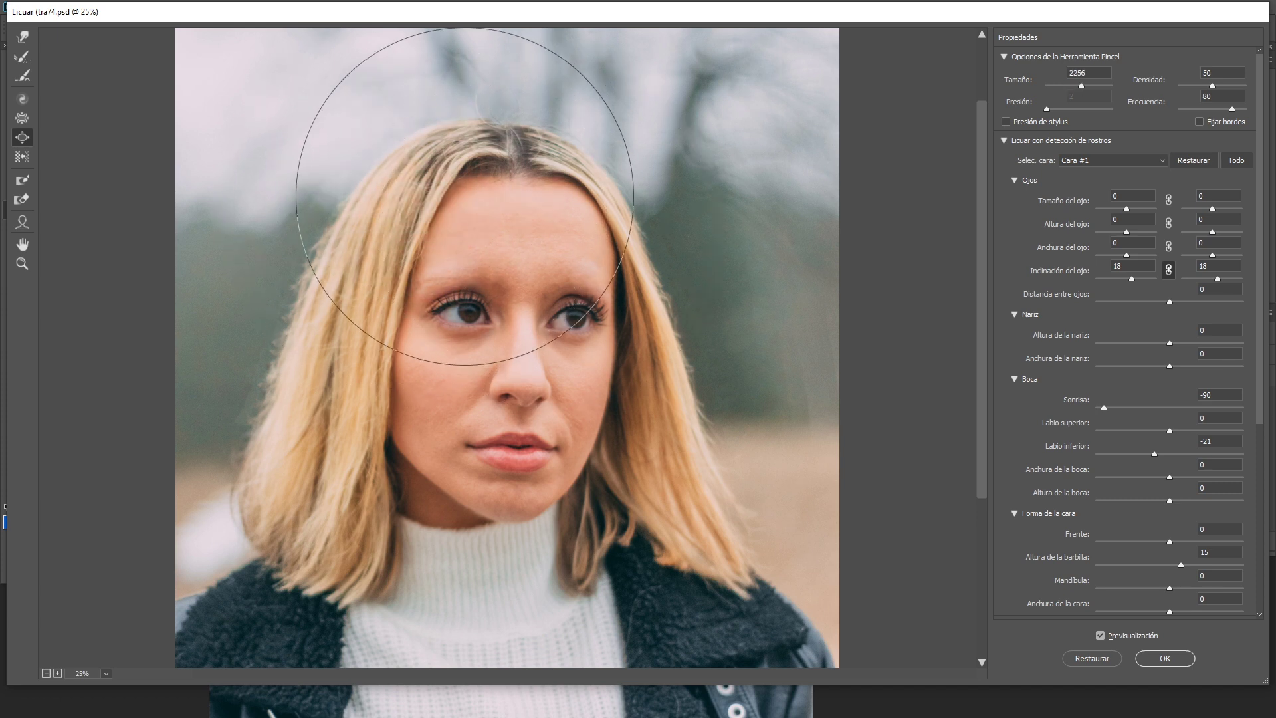
pyautogui.moveTo(469, 192); pyautogui.dragTo(495, 194)
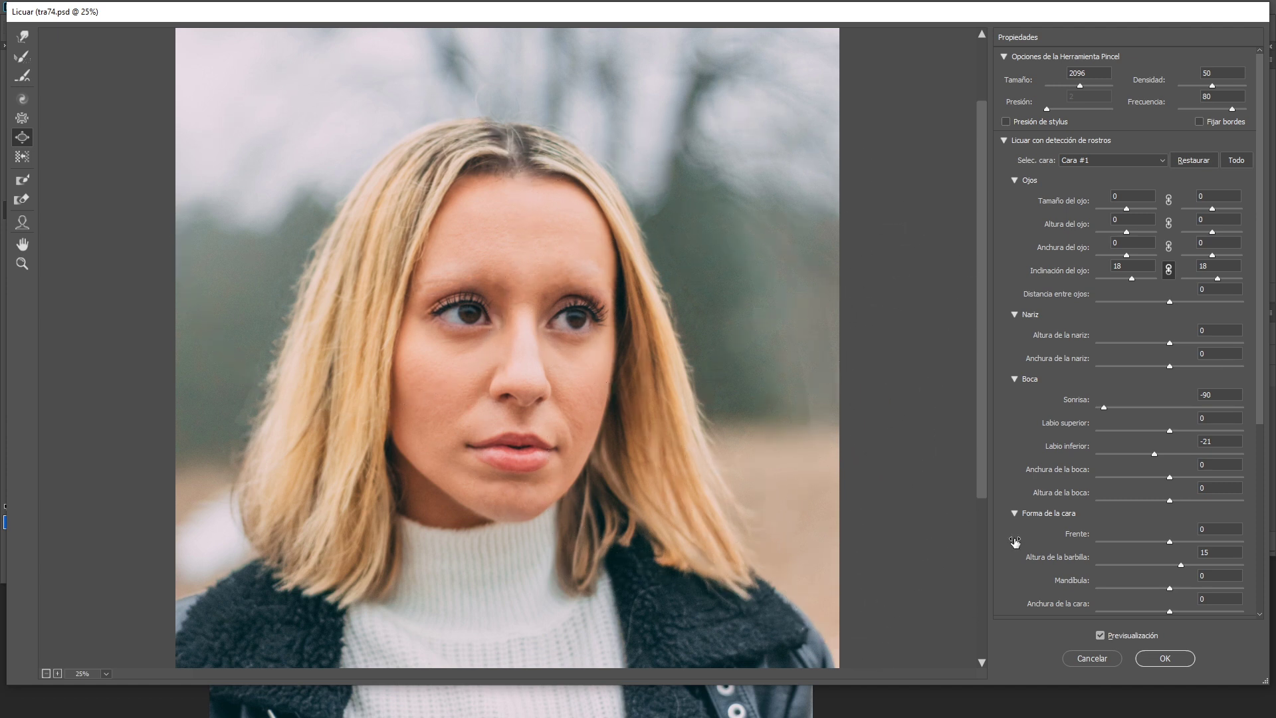
pyautogui.click(1157, 661)
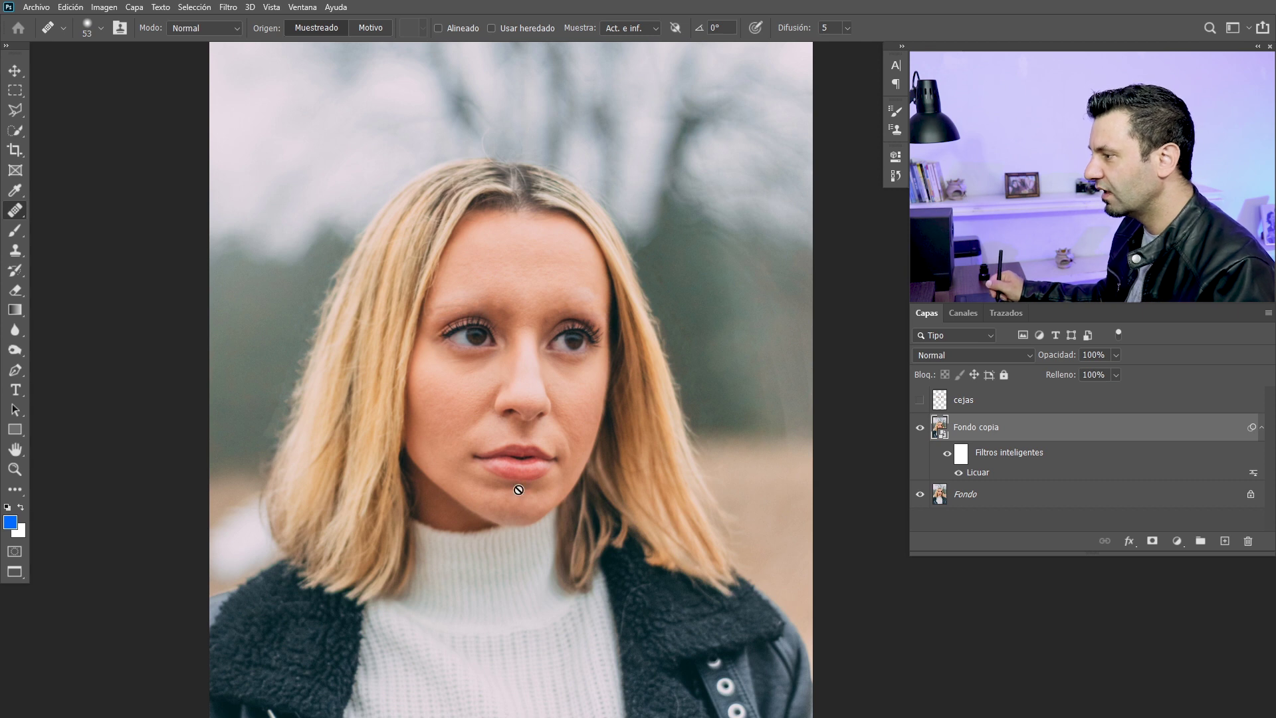
# Step: Pan the view up and left to inspect the portrait with the Licuar smart filter
pyautogui.moveTo(521, 502); pyautogui.dragTo(477, 440)
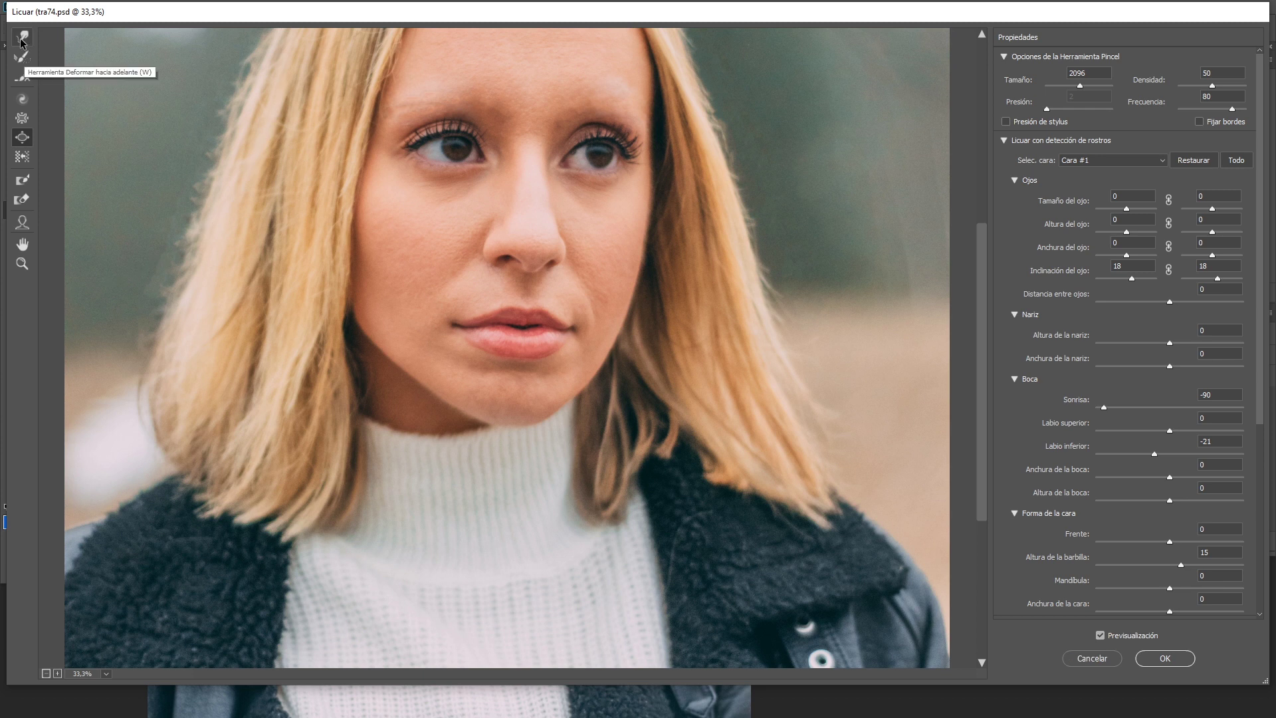
# Step: Push in the jawline and chin with an enlarged Forward Warp brush of about 451
pyautogui.click(21, 41)
pyautogui.moveTo(407, 333)
pyautogui.mouseDown()
pyautogui.moveTo(410, 374)
pyautogui.moveTo(423, 372)
pyautogui.mouseUp()
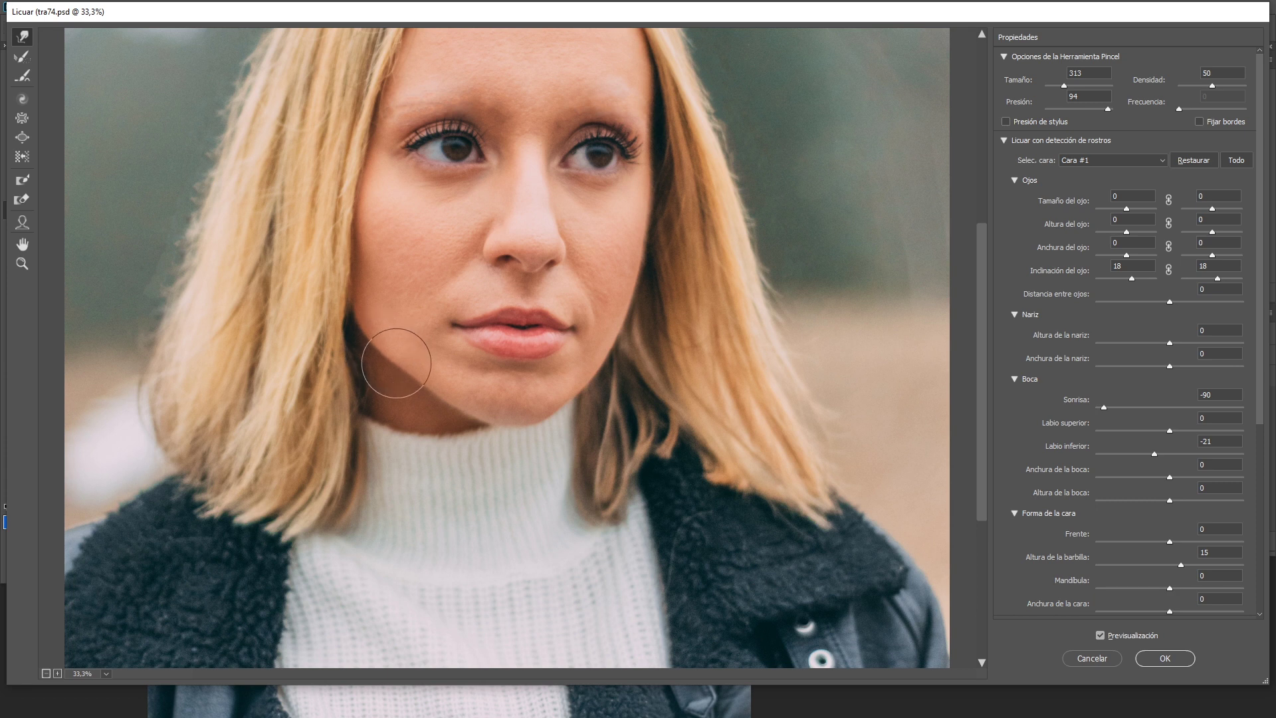
pyautogui.moveTo(415, 375); pyautogui.dragTo(438, 375)
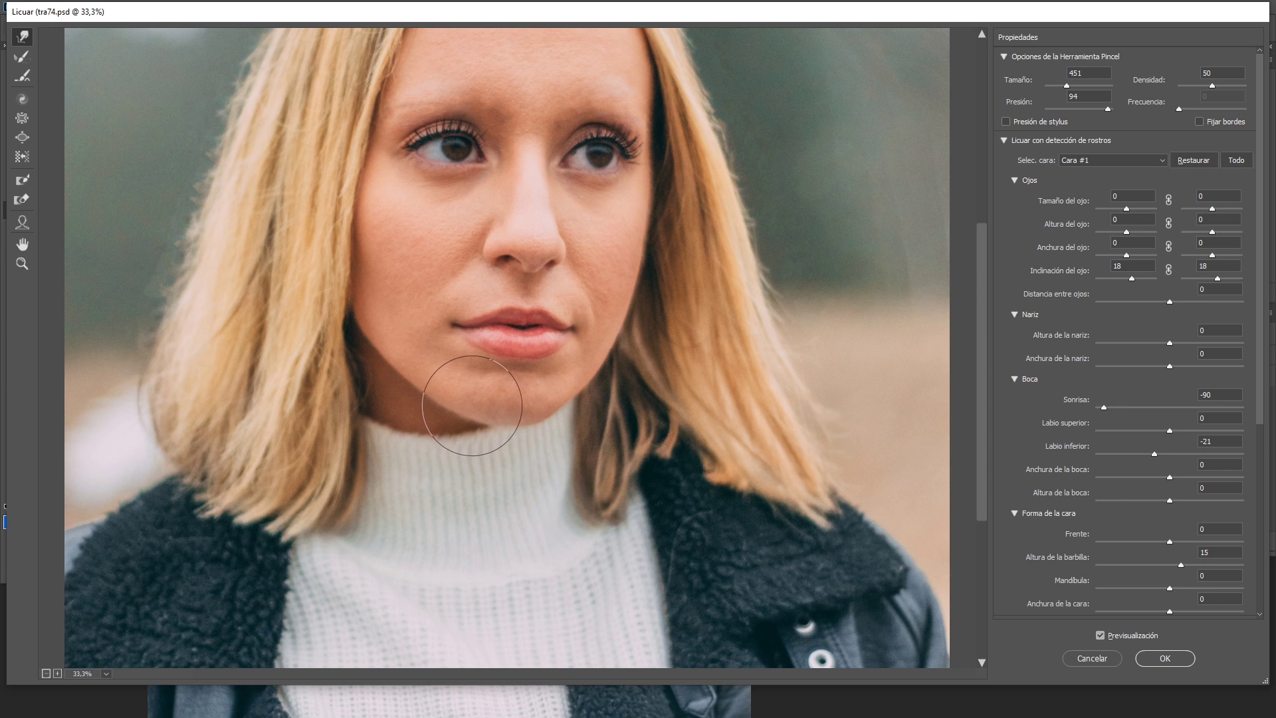
pyautogui.press('alt')
pyautogui.keyDown('alt'); pyautogui.click(512, 288); pyautogui.keyUp('alt')
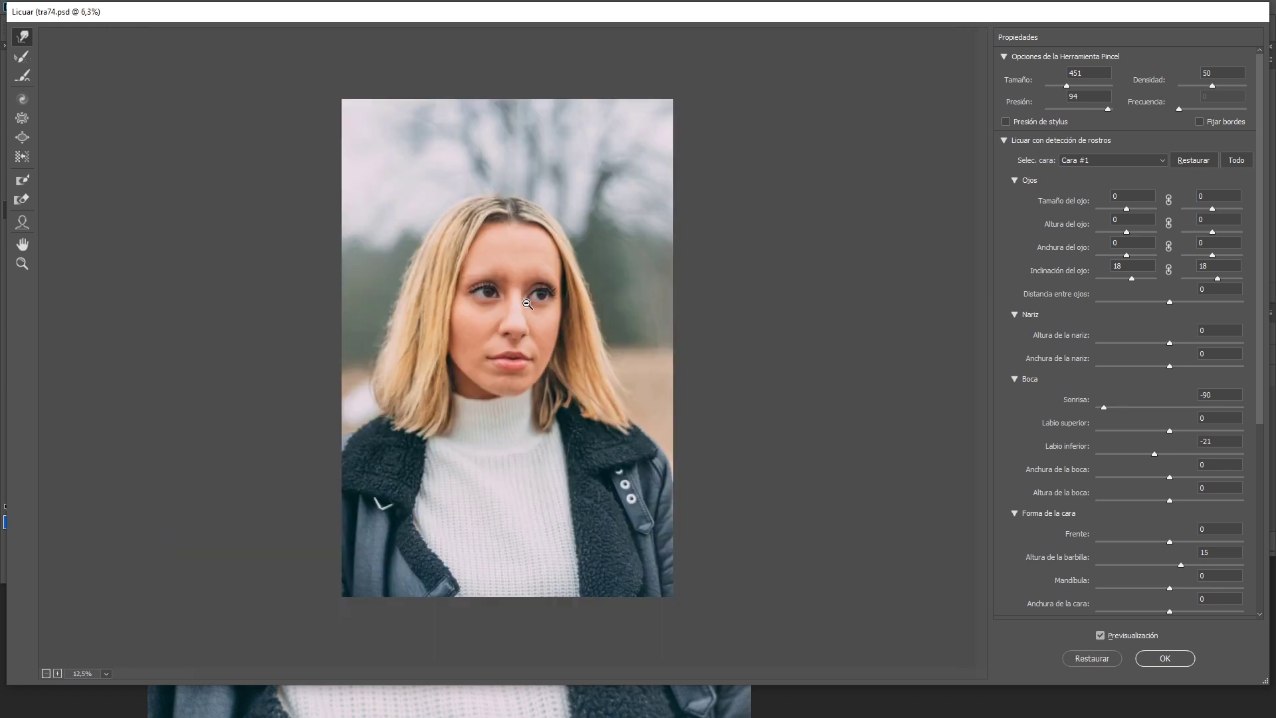
pyautogui.keyDown('alt'); pyautogui.click(526, 303); pyautogui.keyUp('alt')
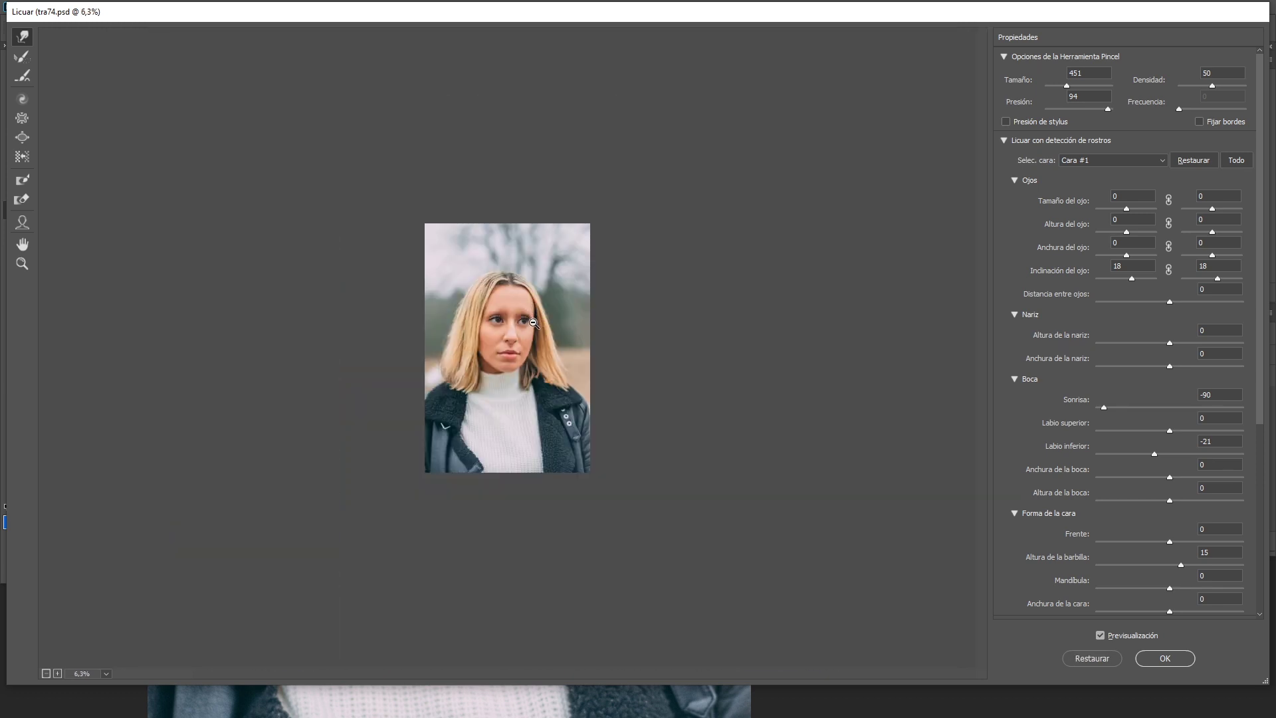
pyautogui.click(503, 362)
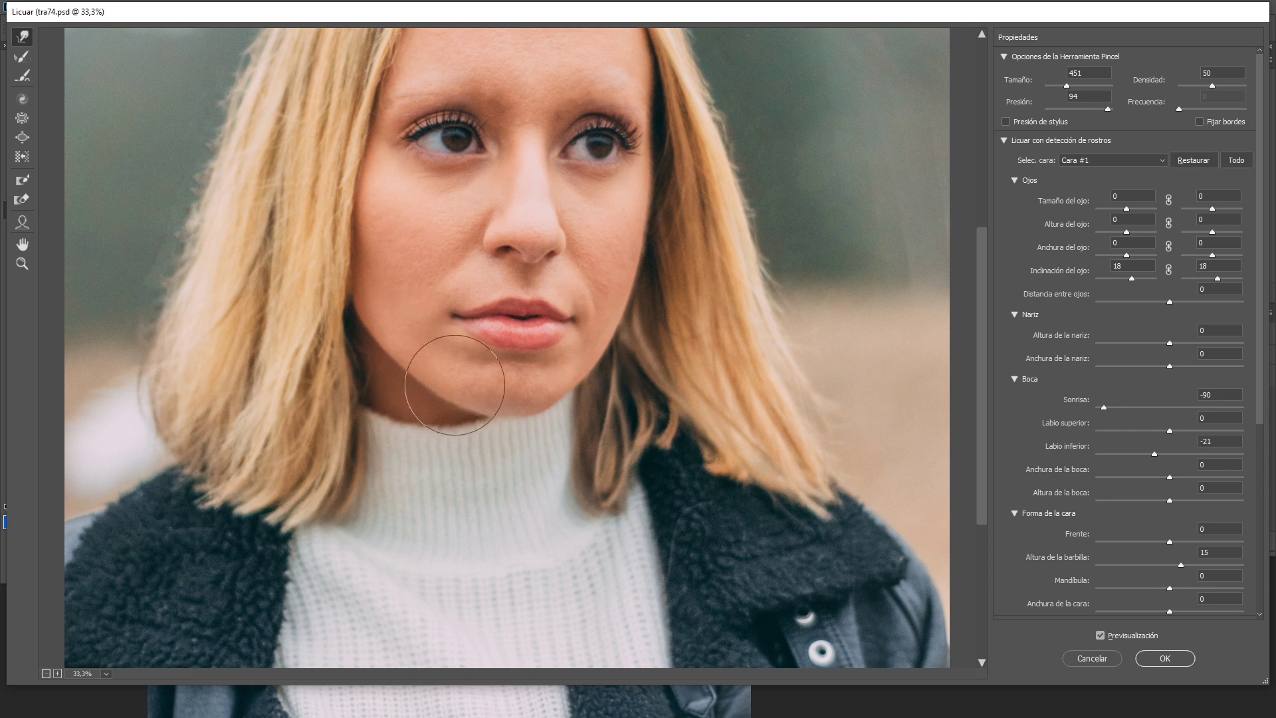
# Step: Check the whole image, apply Liquify, and toggle Fondo copia off and on to compare
pyautogui.hotkey('ctrl', 'space')
pyautogui.keyDown('ctrl'); pyautogui.keyDown('alt'); pyautogui.click(470, 379); pyautogui.keyUp('alt'); pyautogui.keyUp('ctrl')
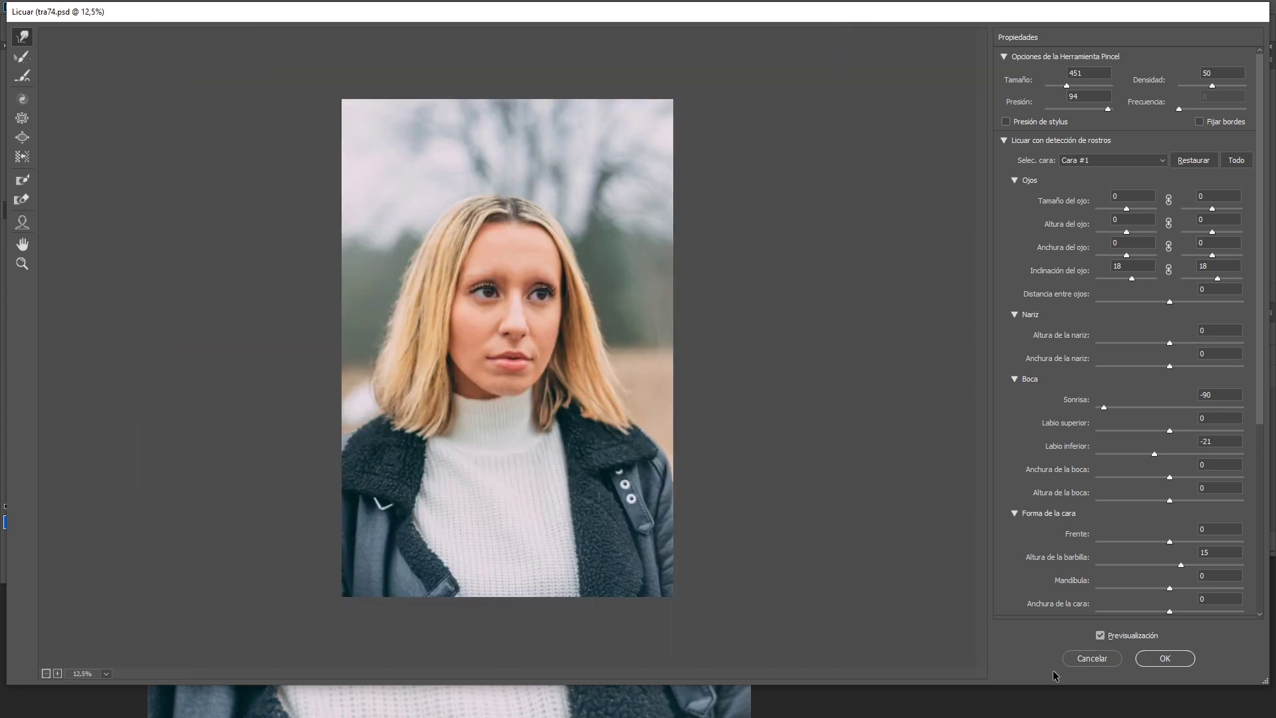
pyautogui.click(1160, 660)
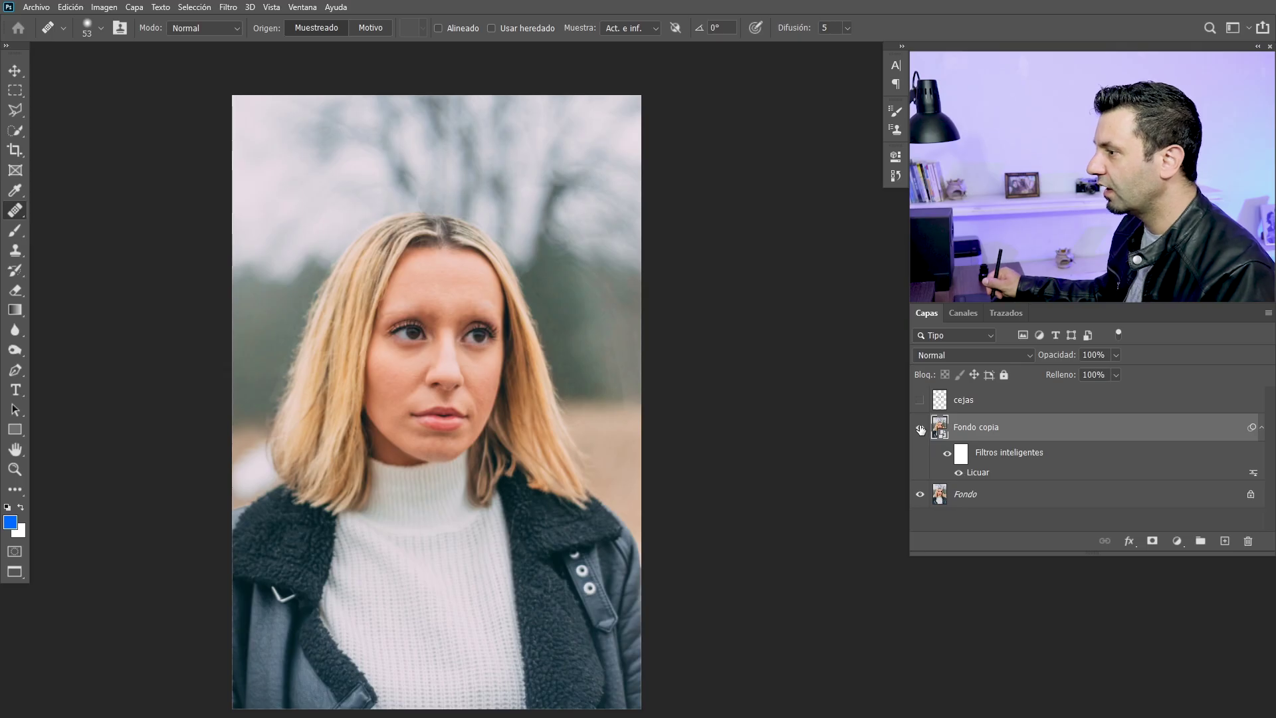
pyautogui.click(920, 428)
pyautogui.click(921, 428)
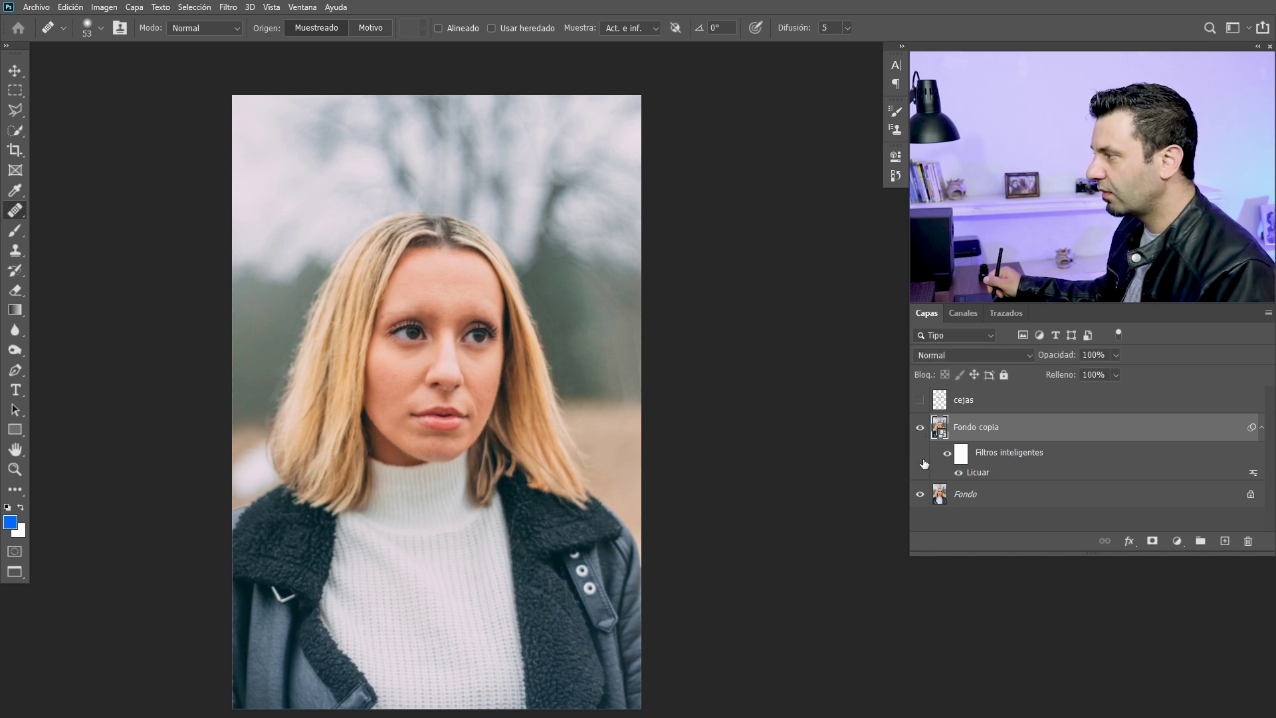
# Step: Compare the reshaping by toggling Fondo copia, then make the cejas layer visible
pyautogui.click(920, 427)
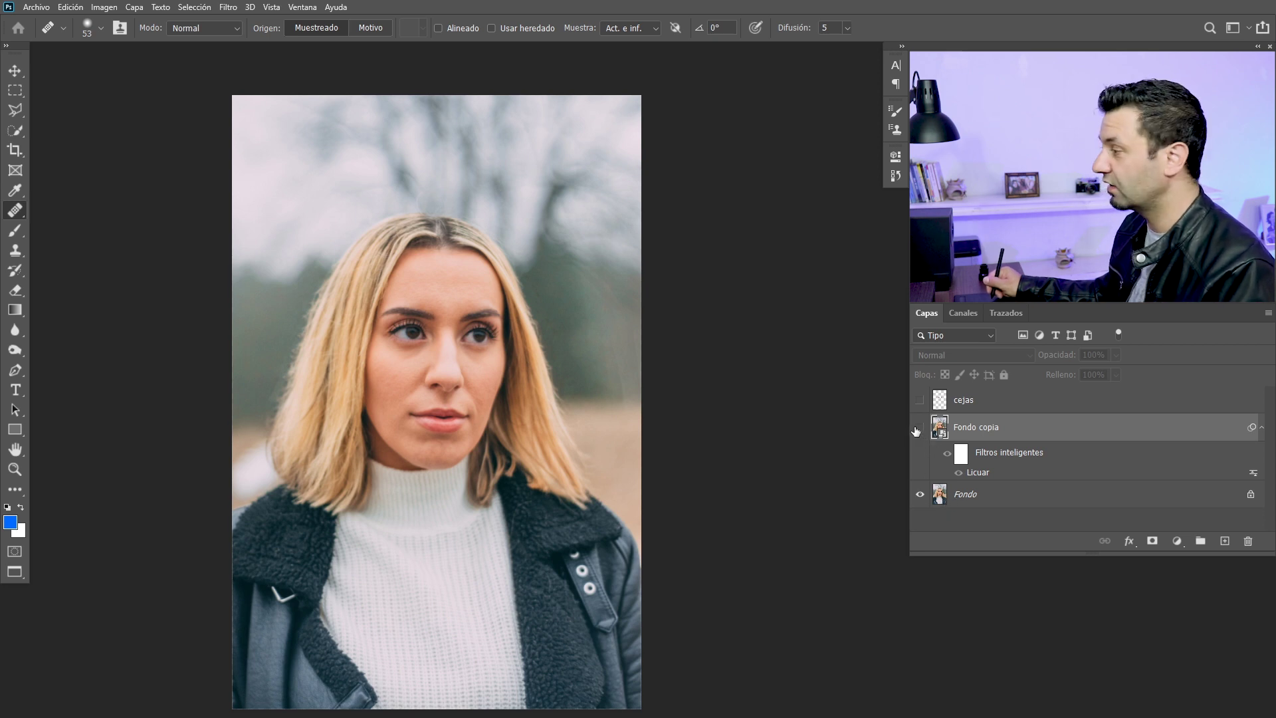
pyautogui.click(920, 428)
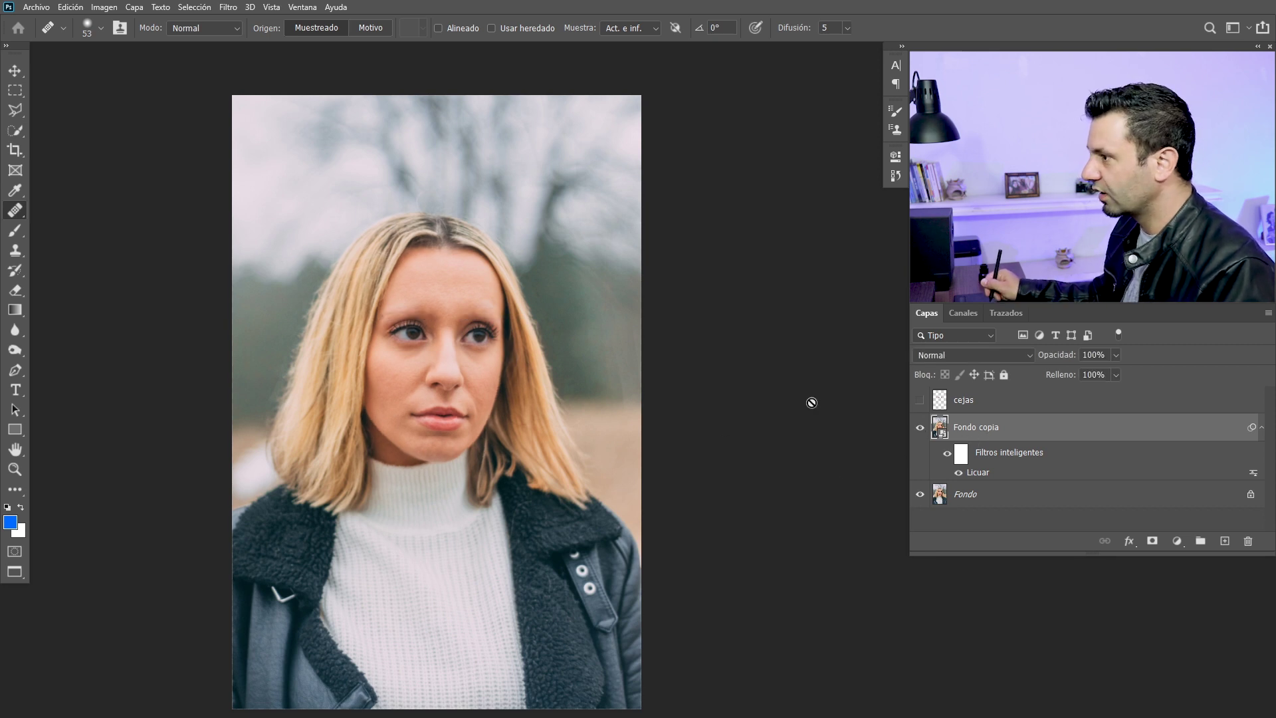
pyautogui.click(919, 400)
# Step: Fit the image on screen and toggle the cejas eyebrows off and on to compare
pyautogui.scroll(5, 463, 313)
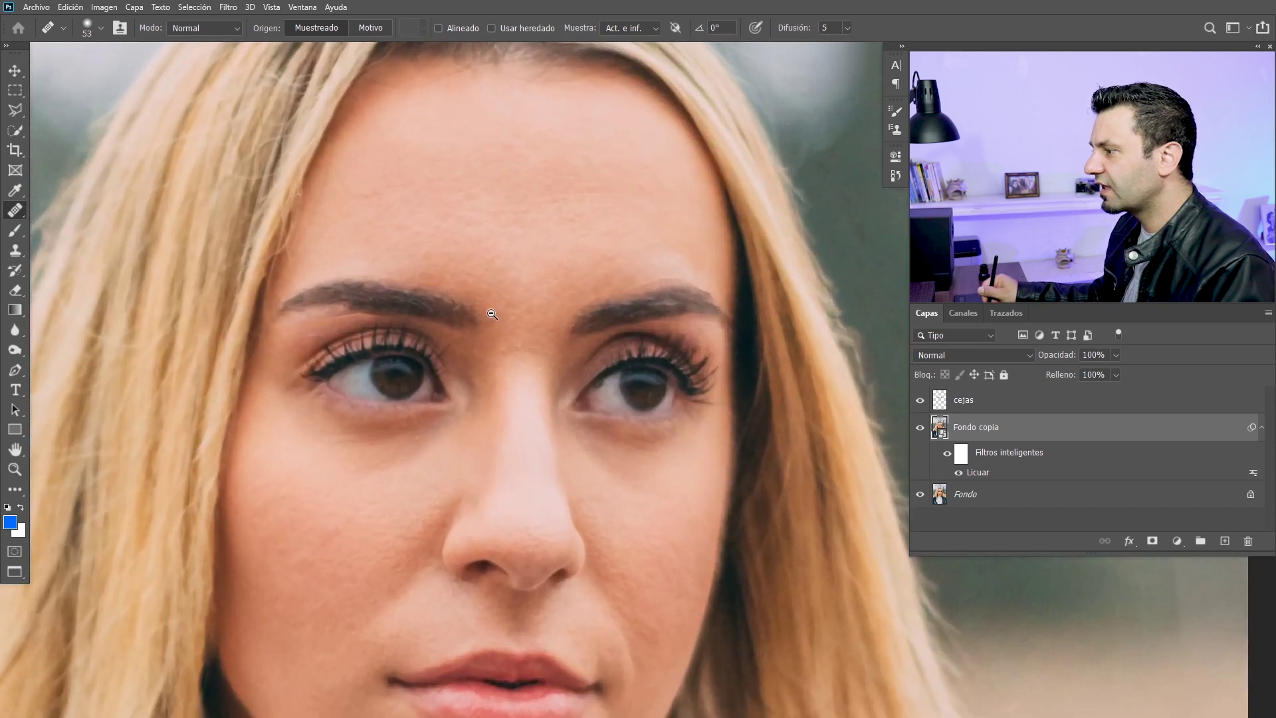
pyautogui.scroll(2, 463, 313)
pyautogui.scroll(1, 463, 313)
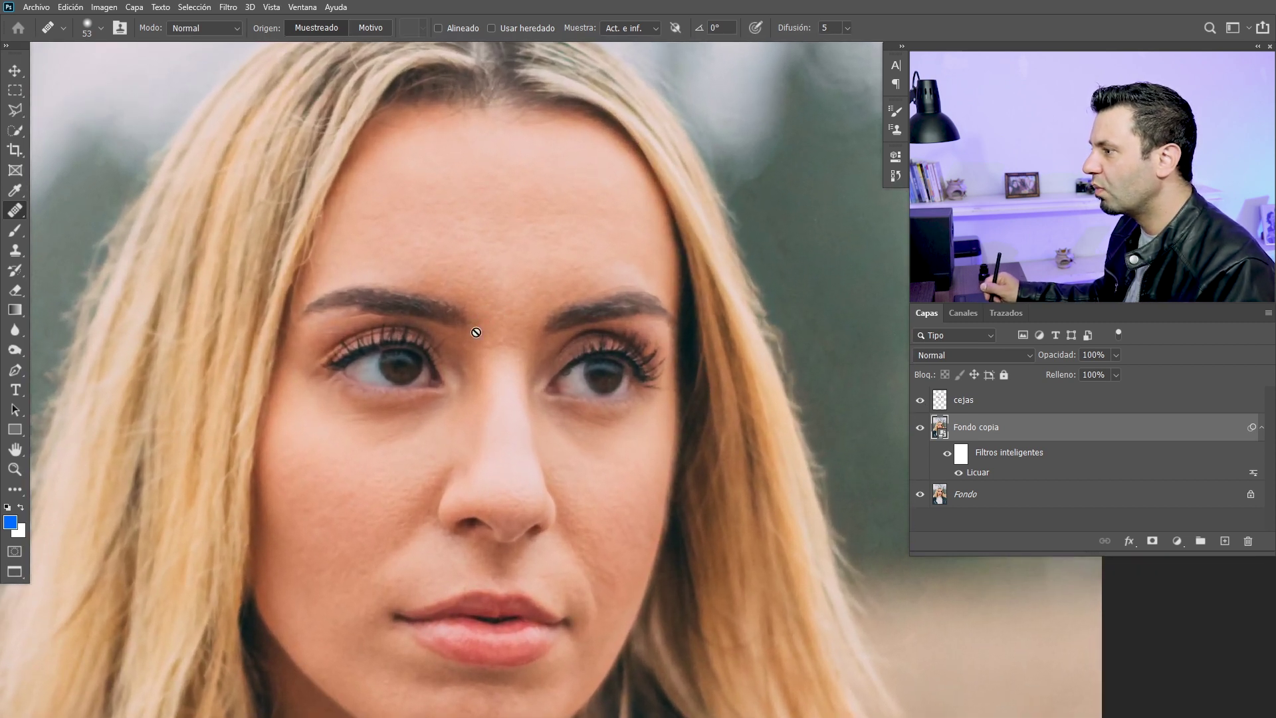
pyautogui.hotkey('ctrl', '0')
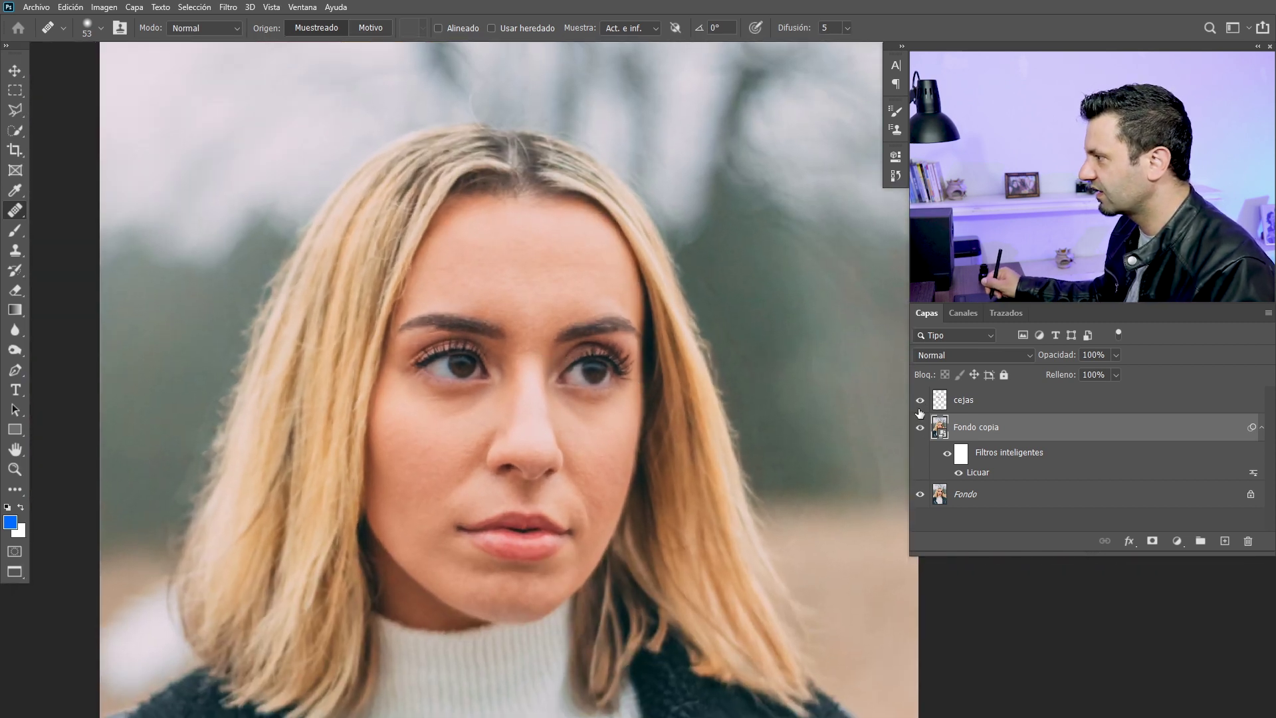
pyautogui.click(921, 401)
pyautogui.click(914, 405)
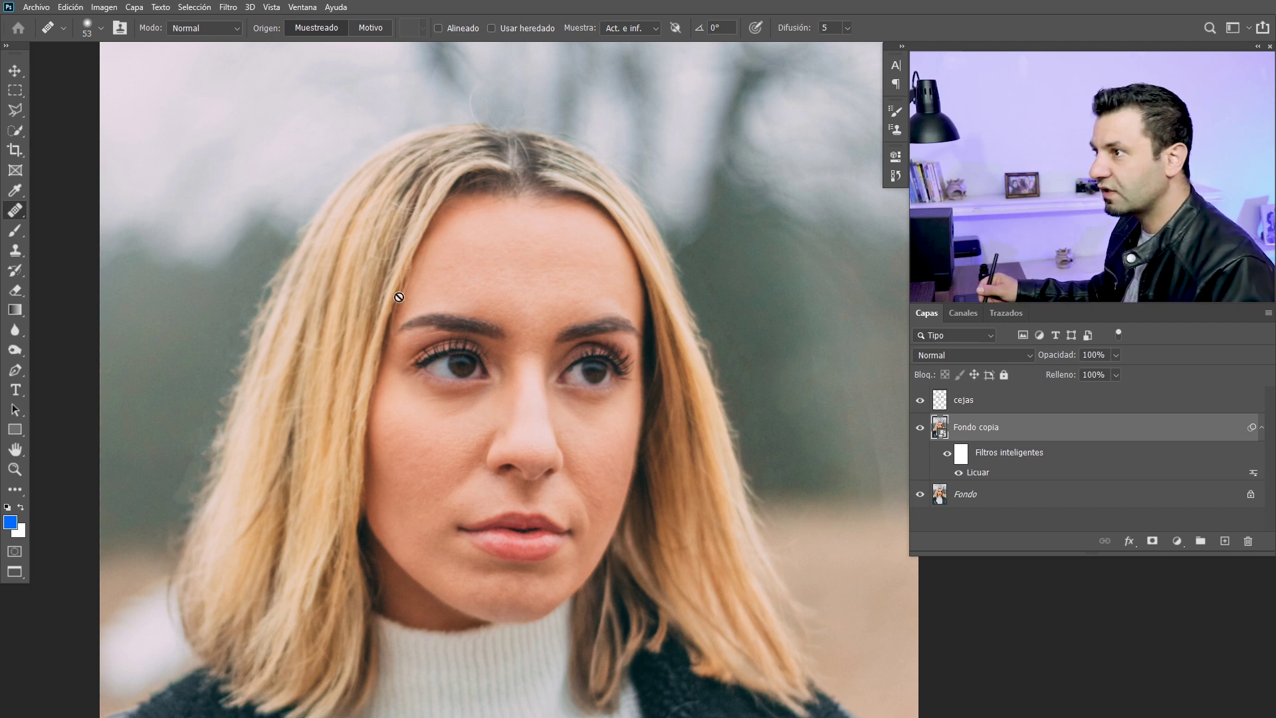
# Step: Start Puppet Warp on the cejas layer with Menos puntos mesh density and the mesh hidden
pyautogui.click(15, 70)
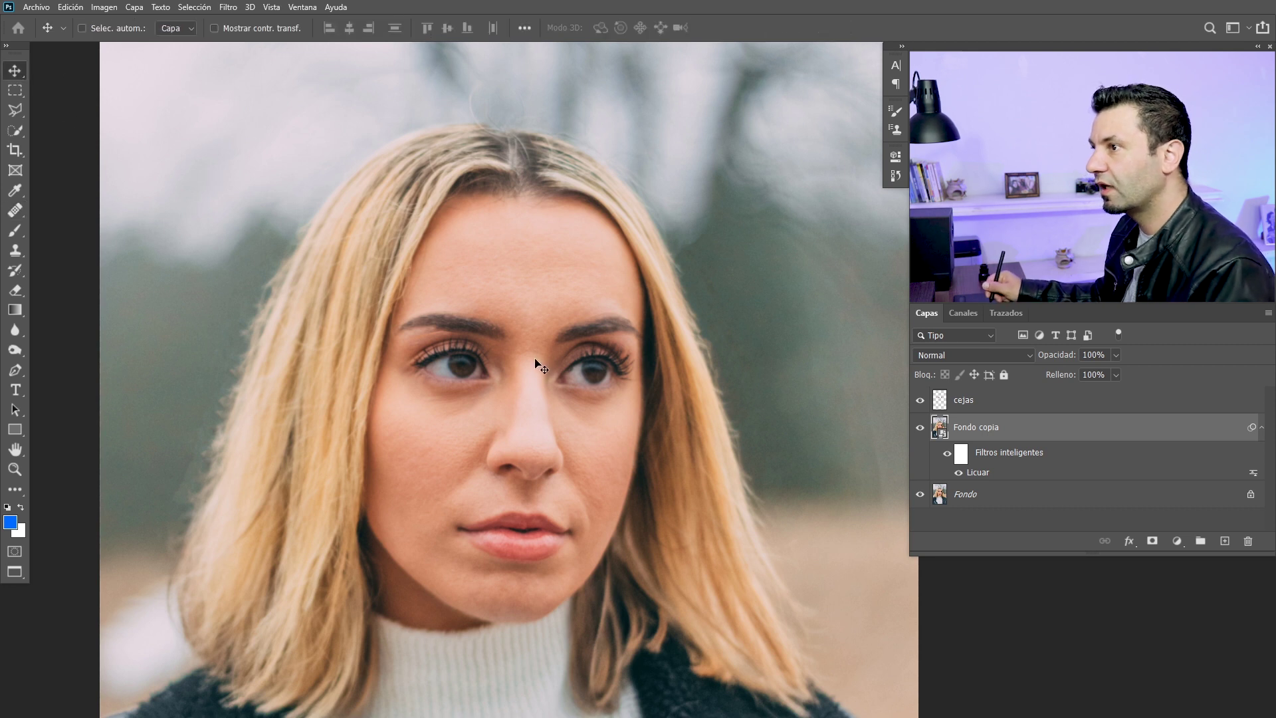
pyautogui.click(979, 402)
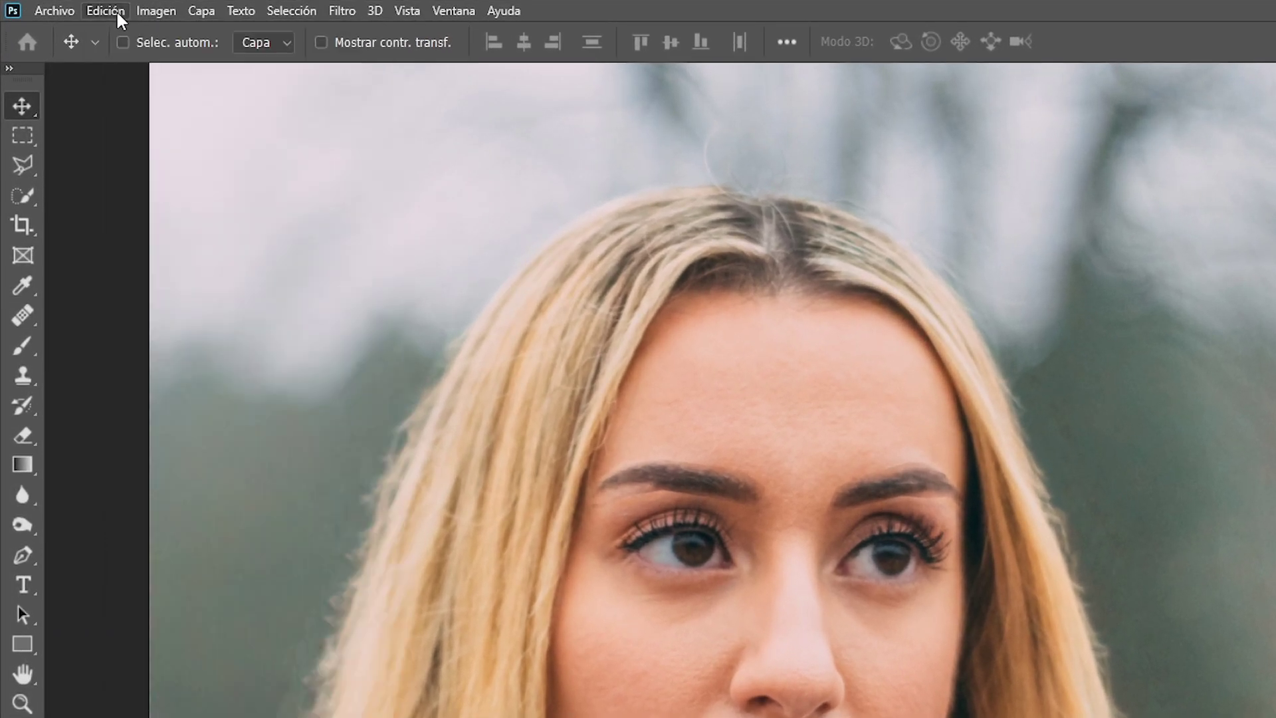
pyautogui.click(114, 11)
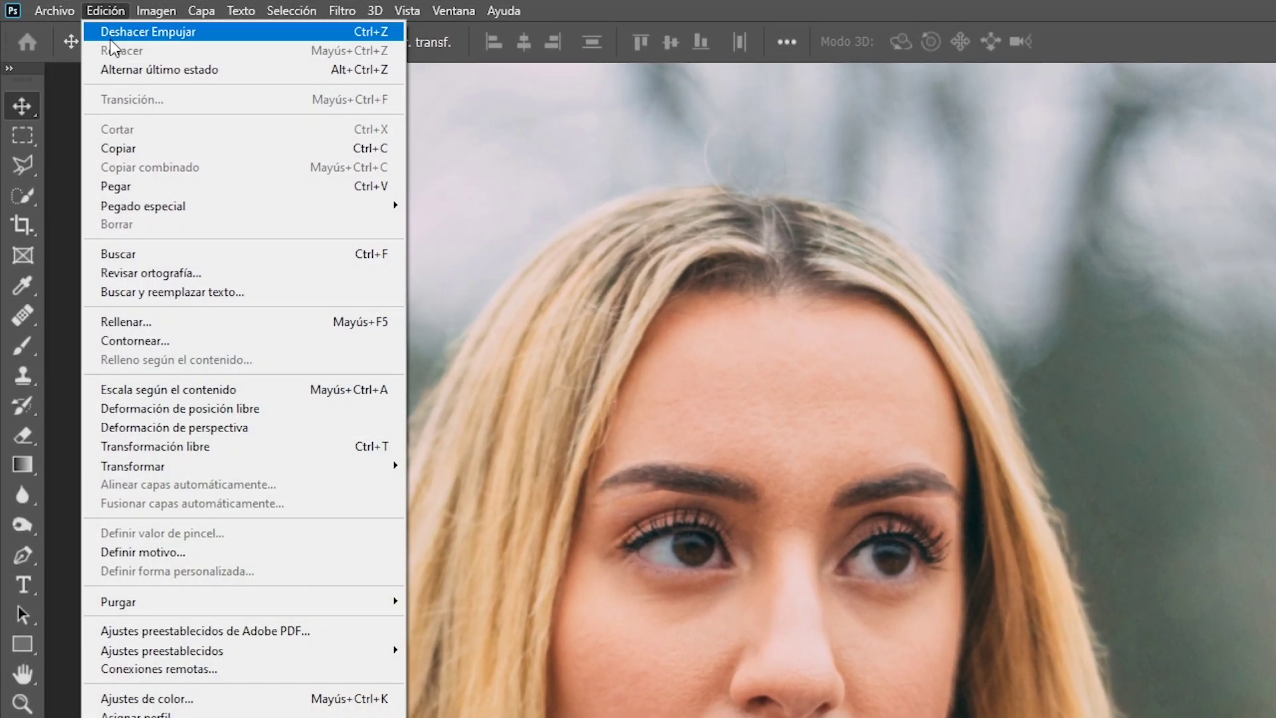
pyautogui.click(242, 409)
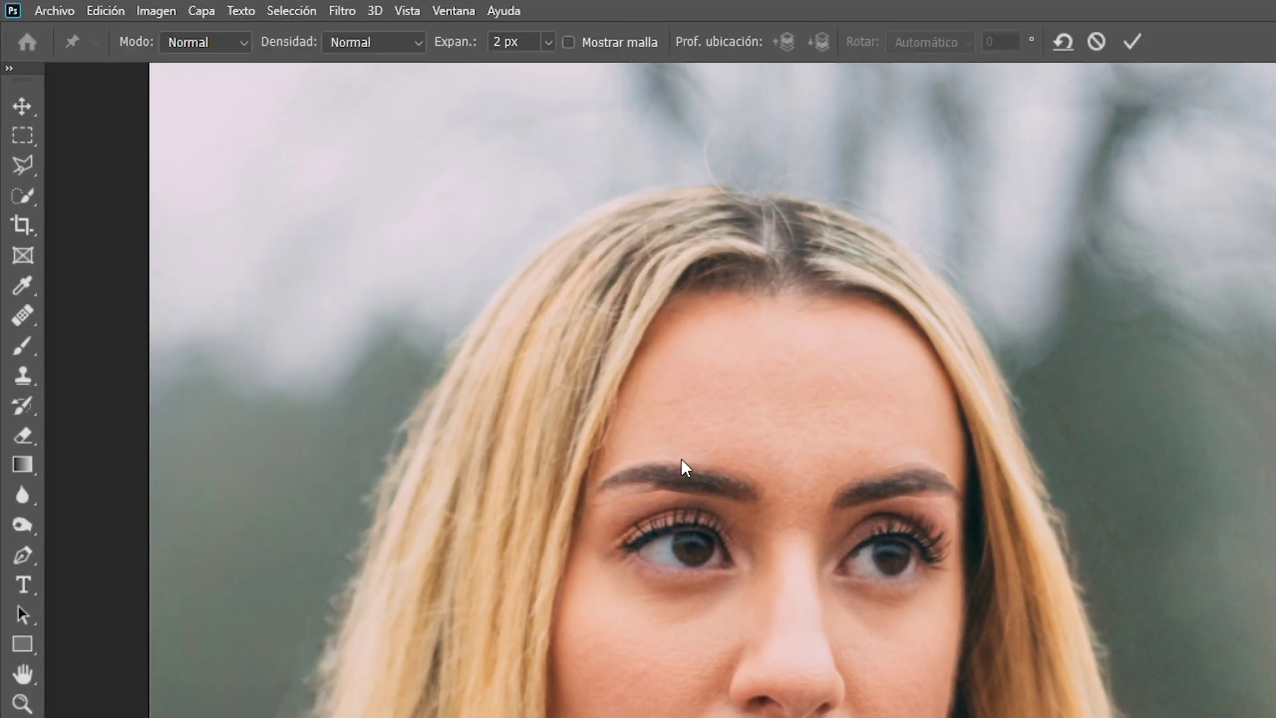
pyautogui.click(570, 43)
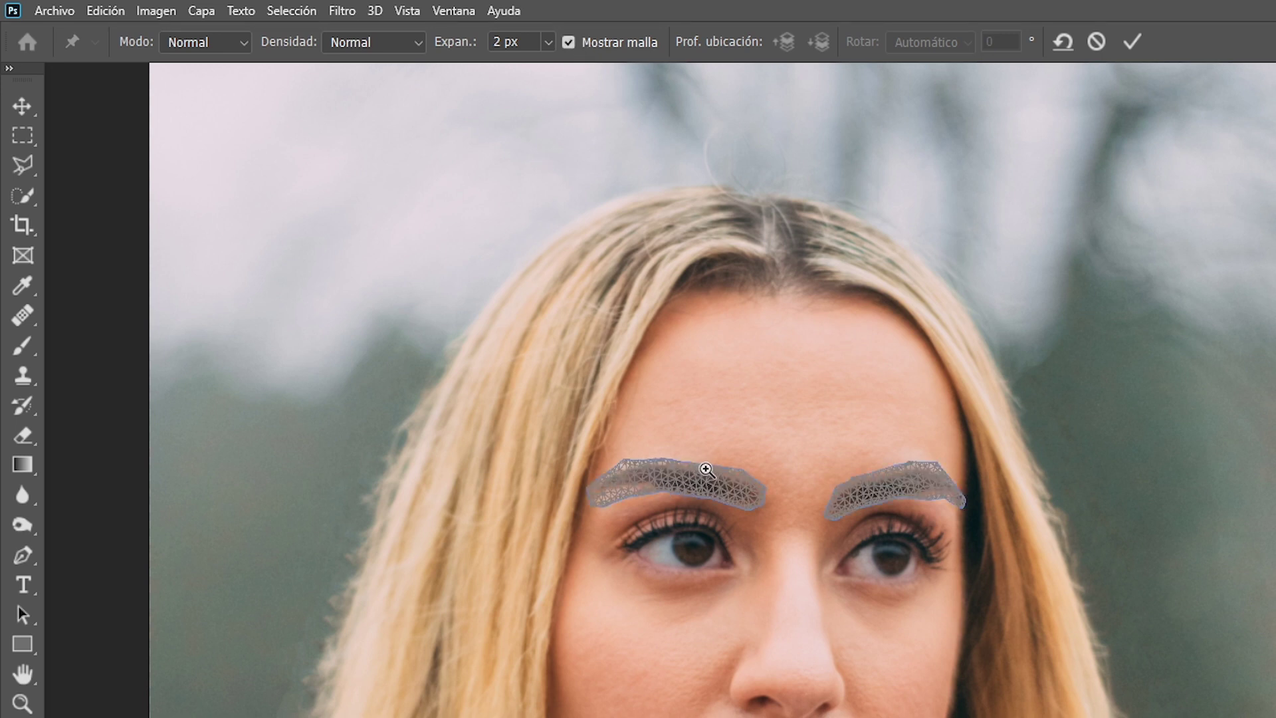
pyautogui.click(704, 469)
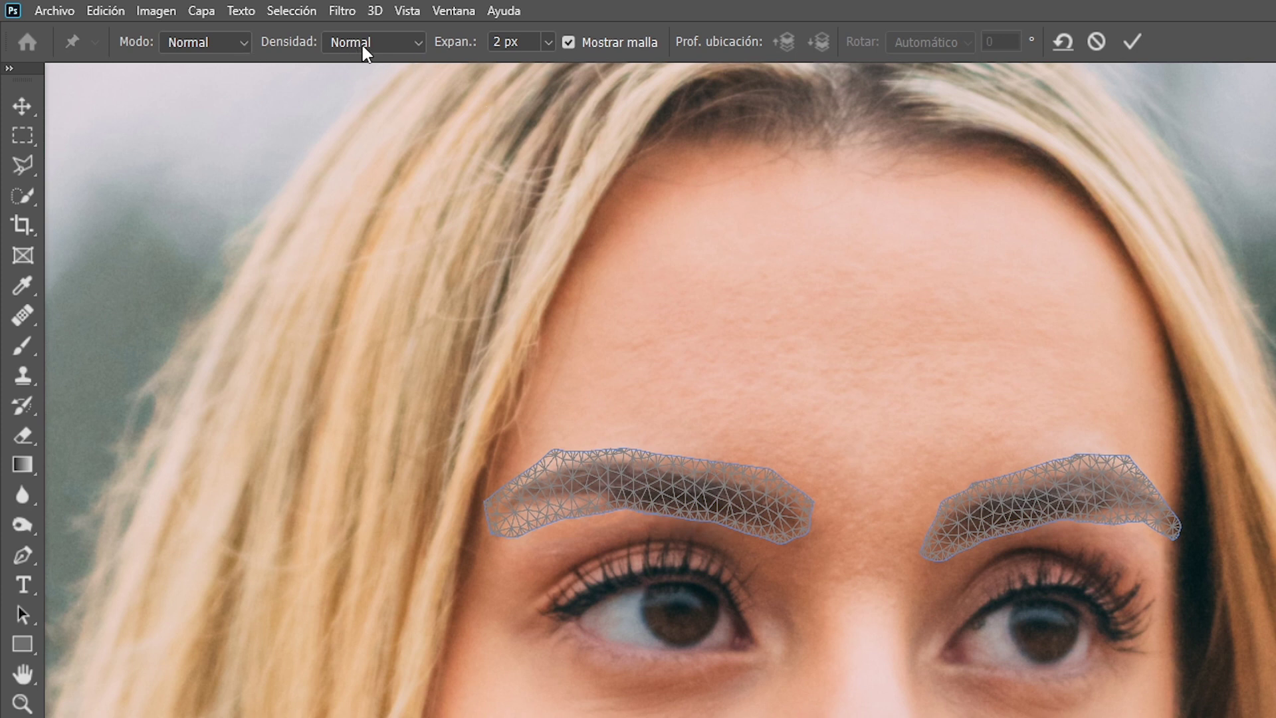
pyautogui.click(388, 45)
pyautogui.click(379, 61)
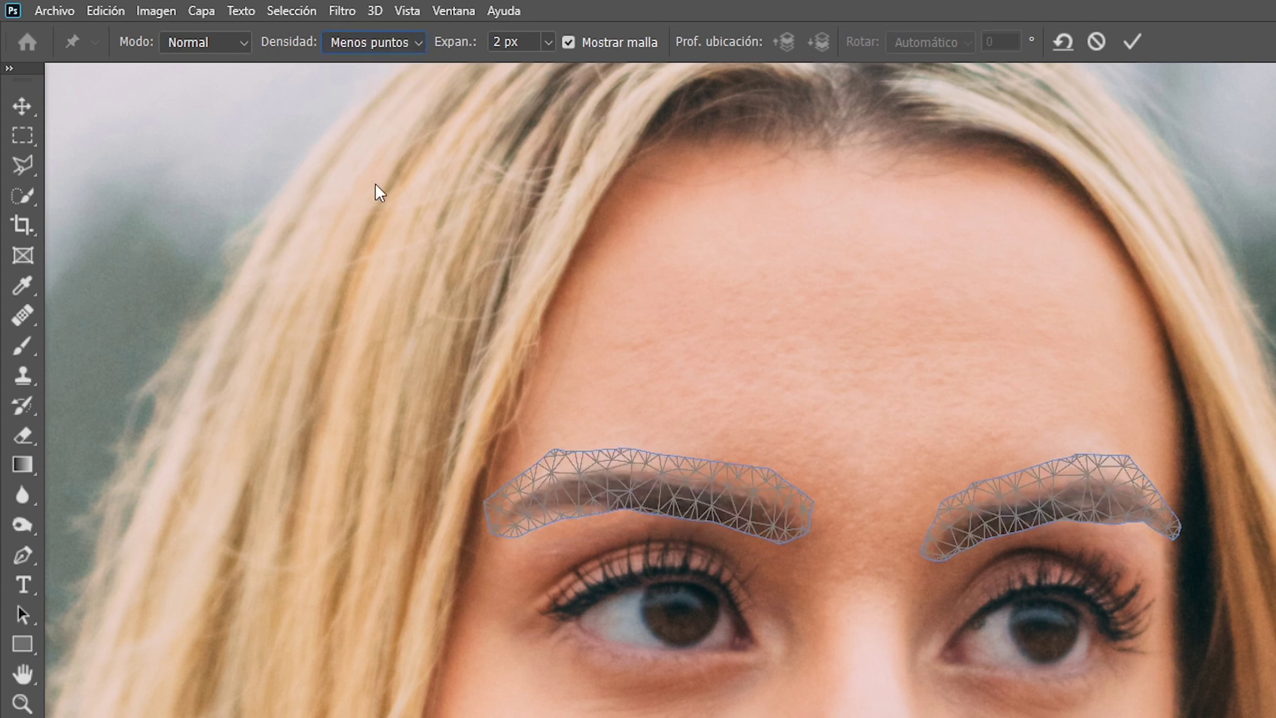
pyautogui.click(569, 43)
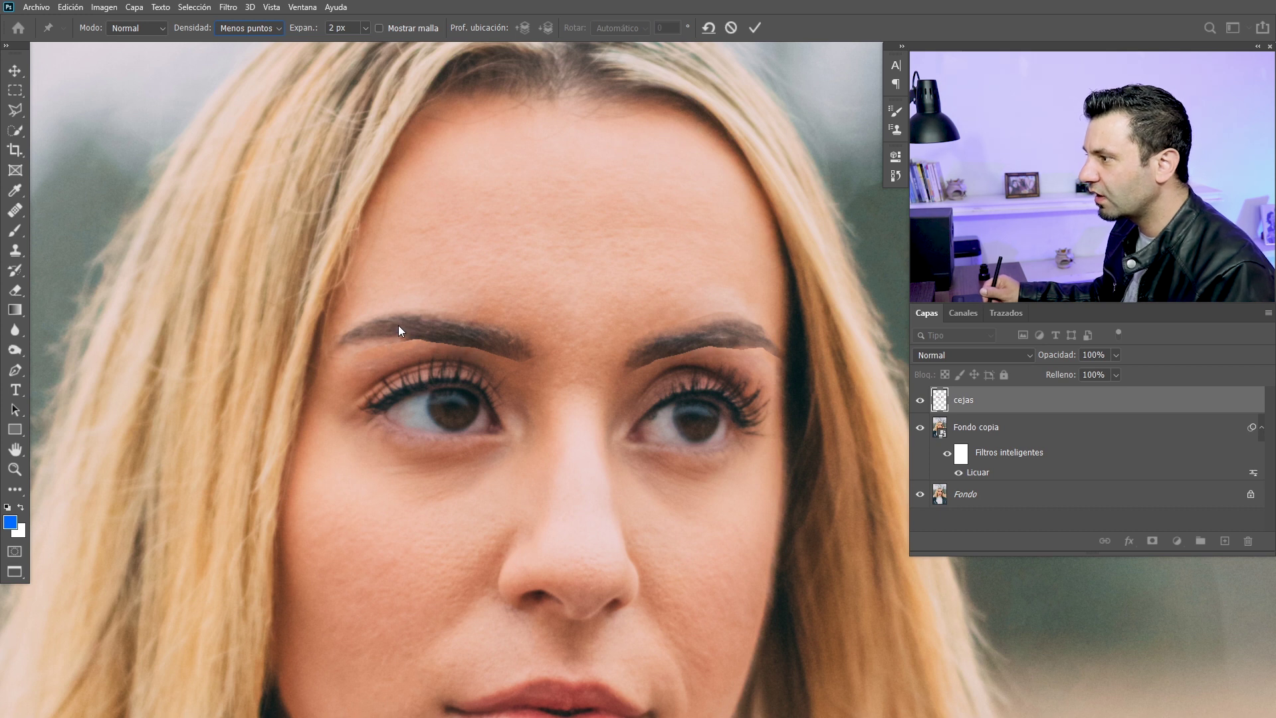
# Step: Pin the left eyebrow at three points, lift and rotate its arch, and commit the warp
pyautogui.click(398, 325)
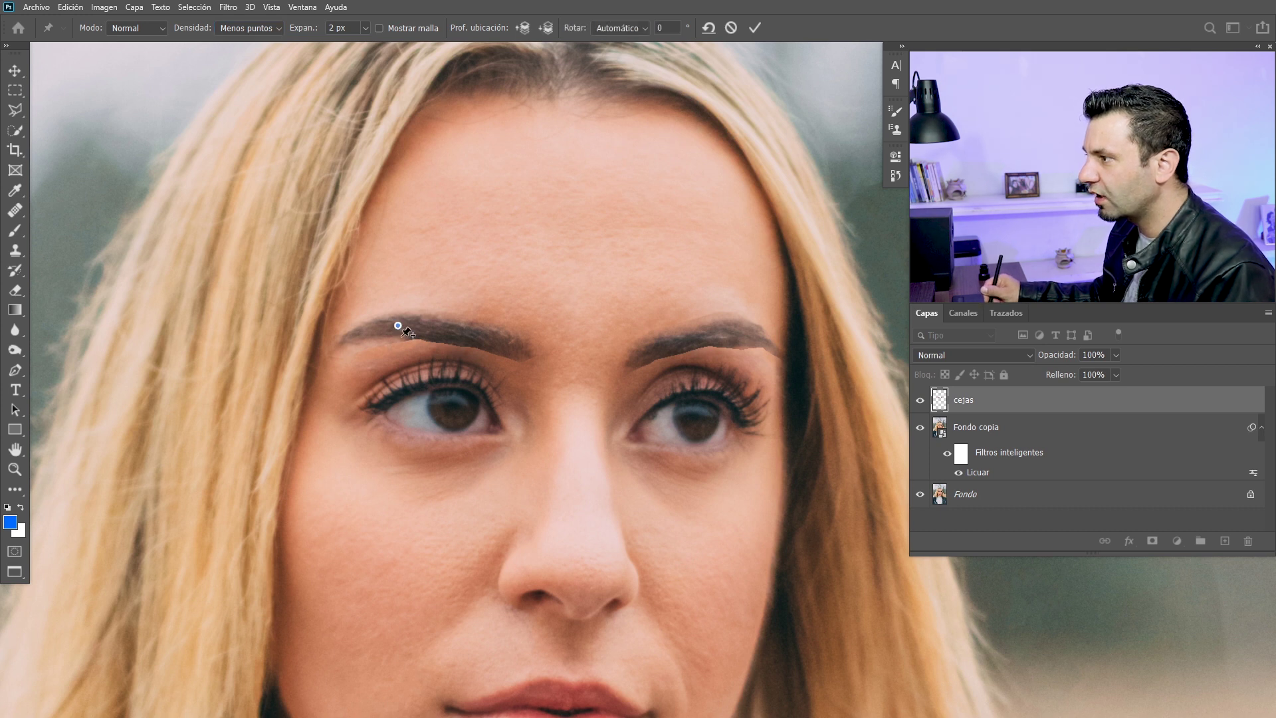
pyautogui.click(342, 341)
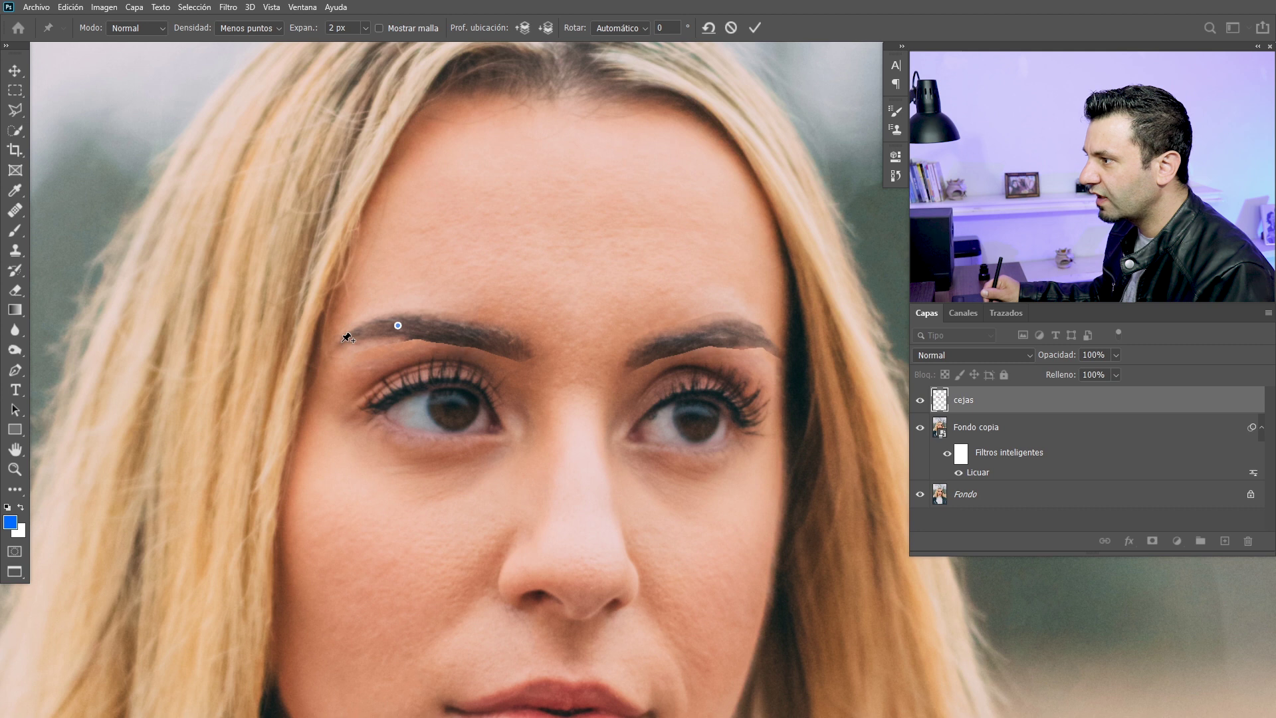
pyautogui.click(516, 347)
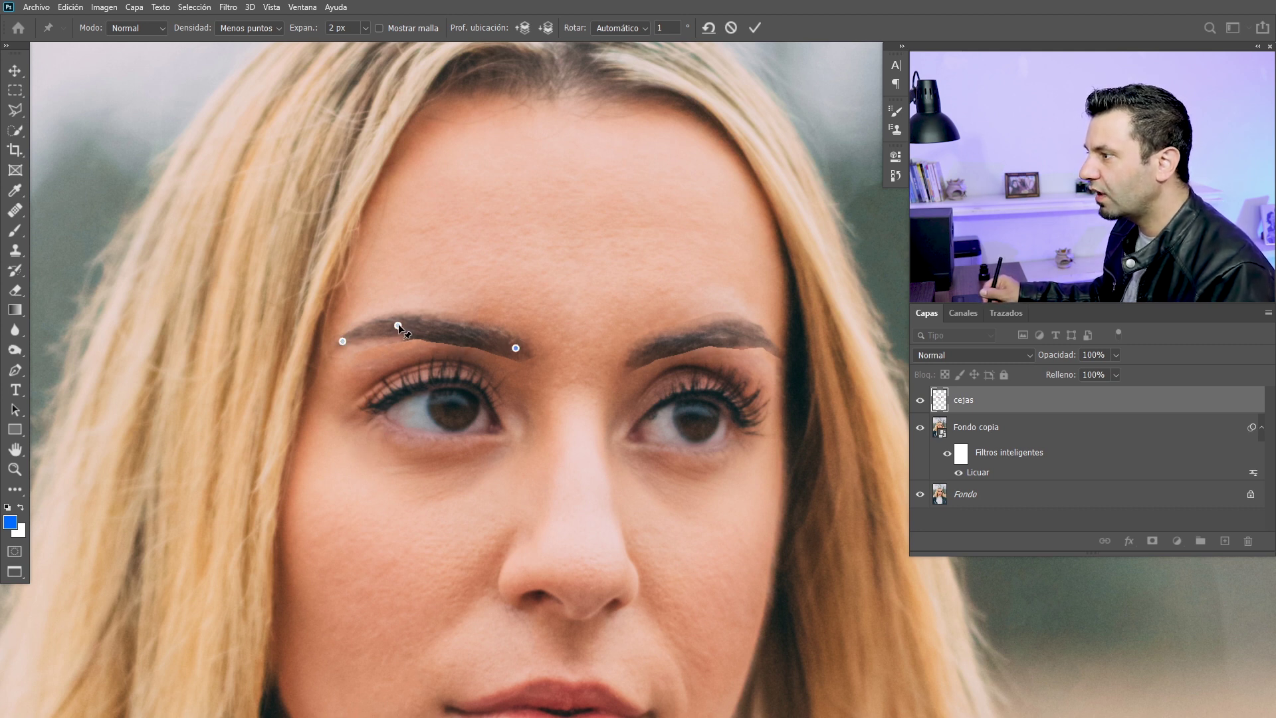
pyautogui.moveTo(398, 326); pyautogui.dragTo(398, 323)
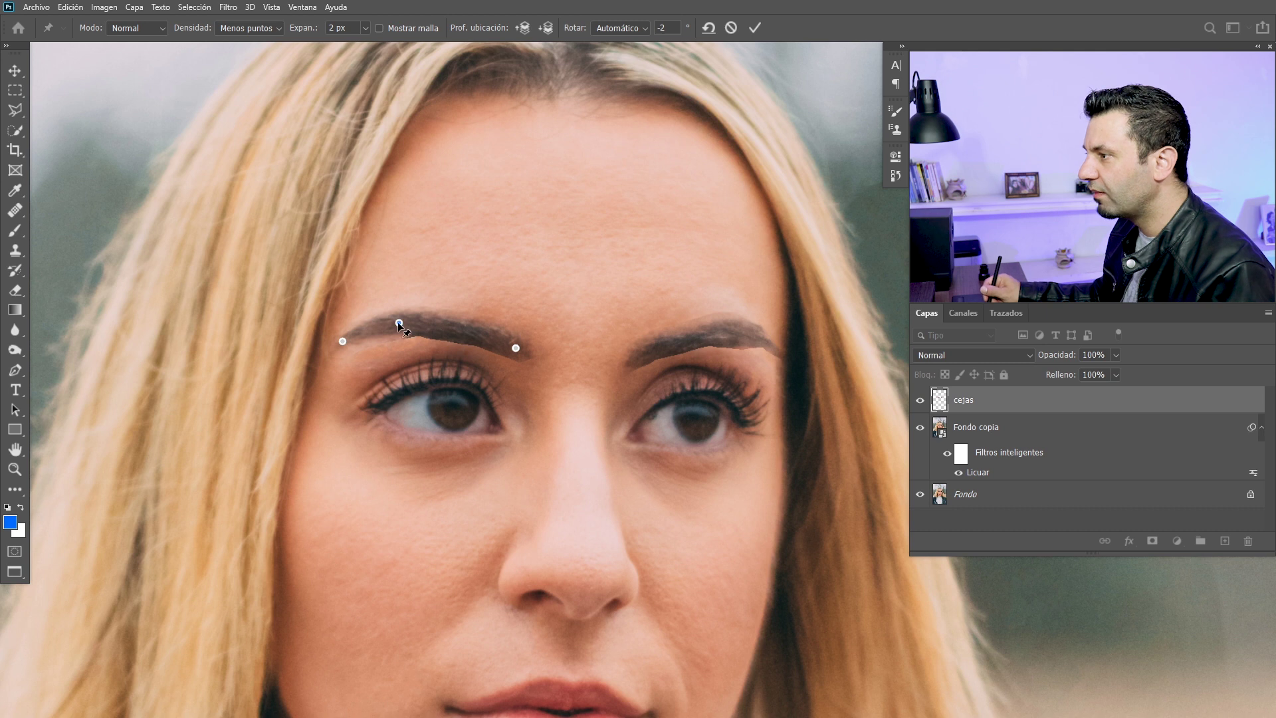
pyautogui.moveTo(400, 323); pyautogui.dragTo(400, 318)
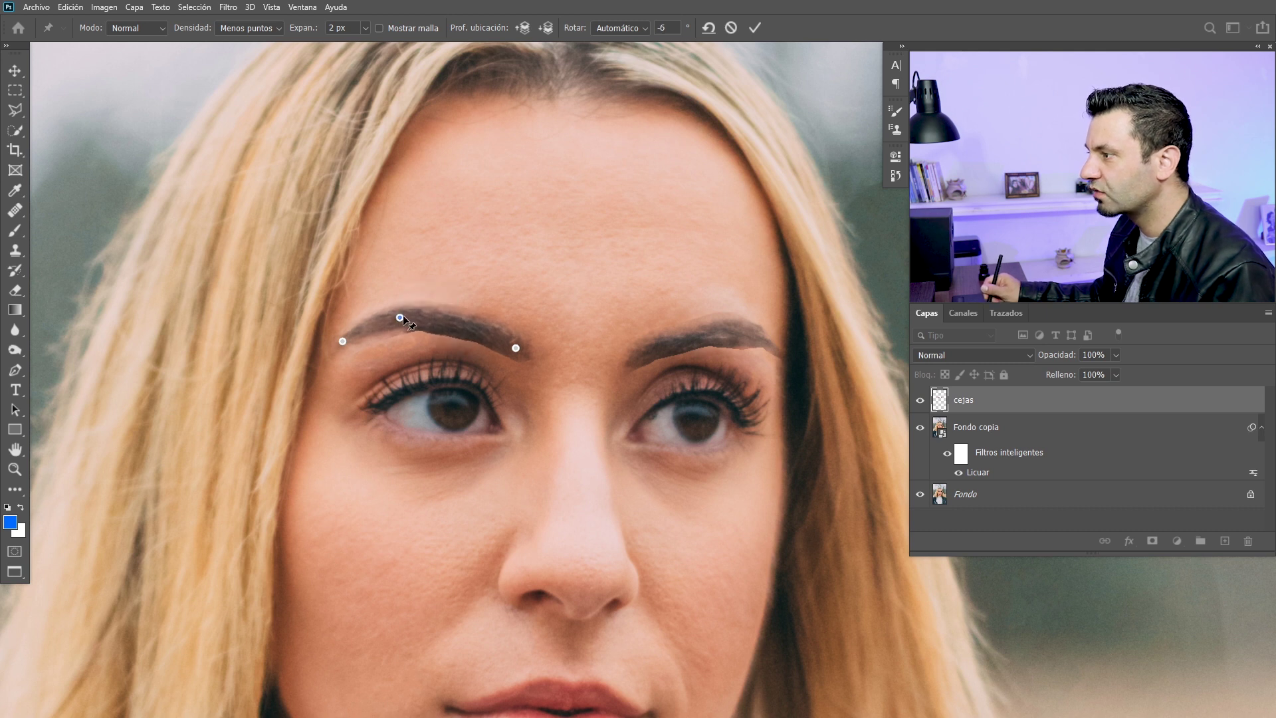
pyautogui.press('alt')
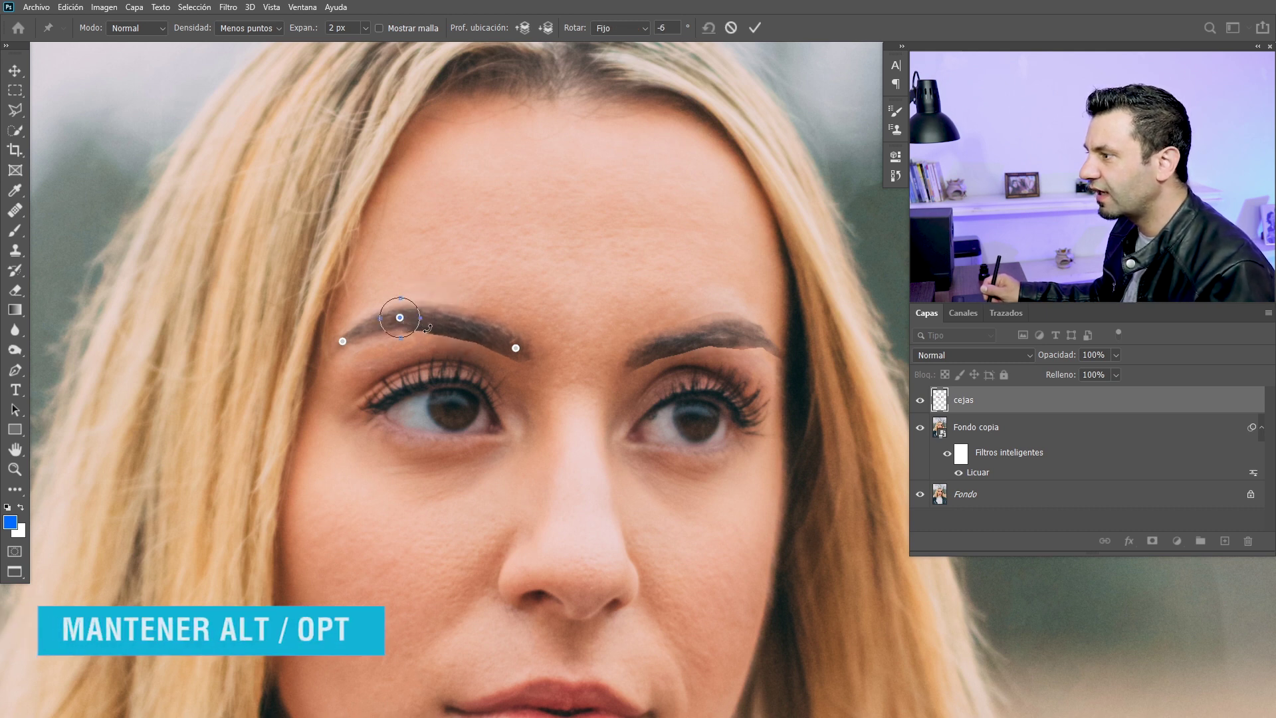
pyautogui.moveTo(429, 328); pyautogui.dragTo(430, 337)
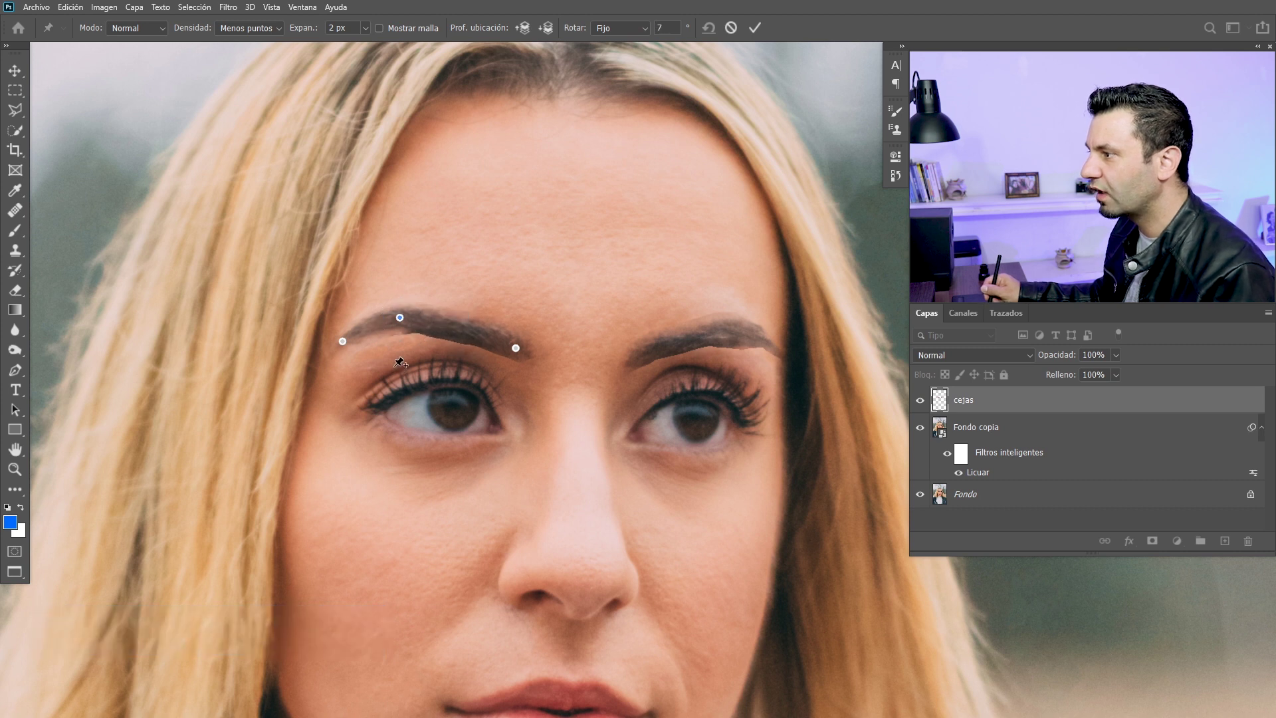
pyautogui.moveTo(401, 317); pyautogui.dragTo(400, 320)
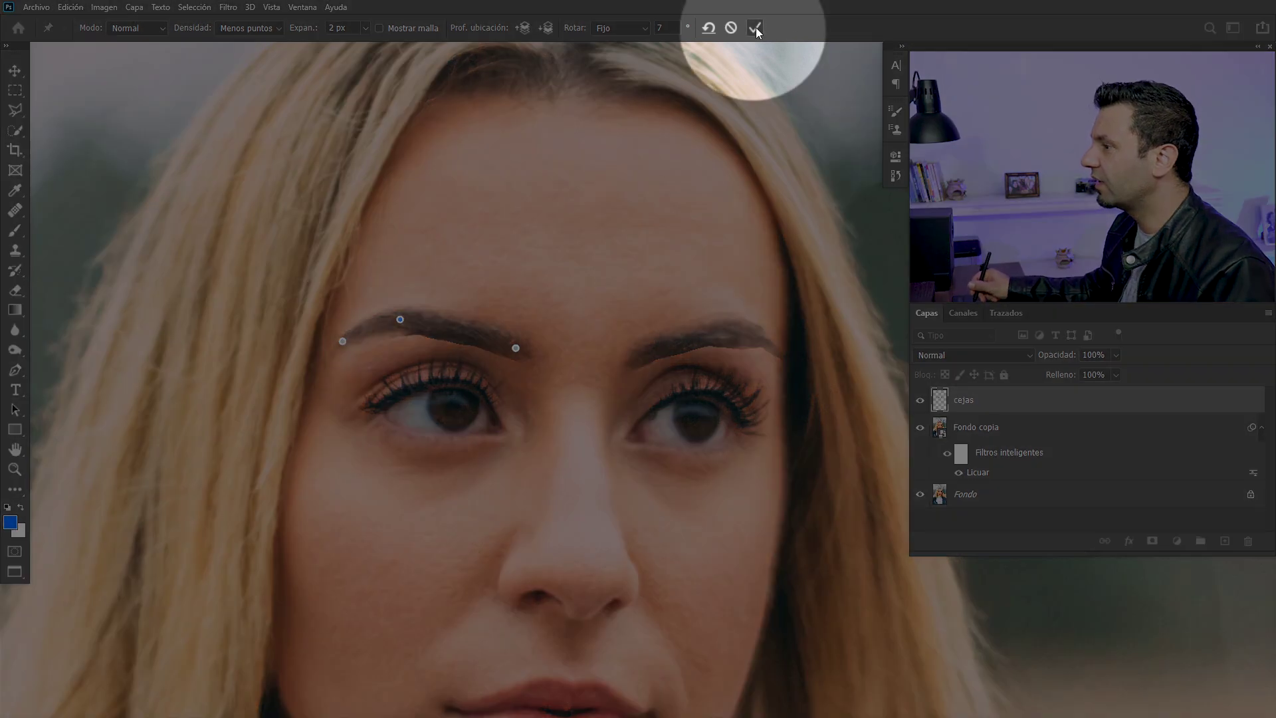
pyautogui.click(756, 27)
pyautogui.hotkey('ctrl', '0')
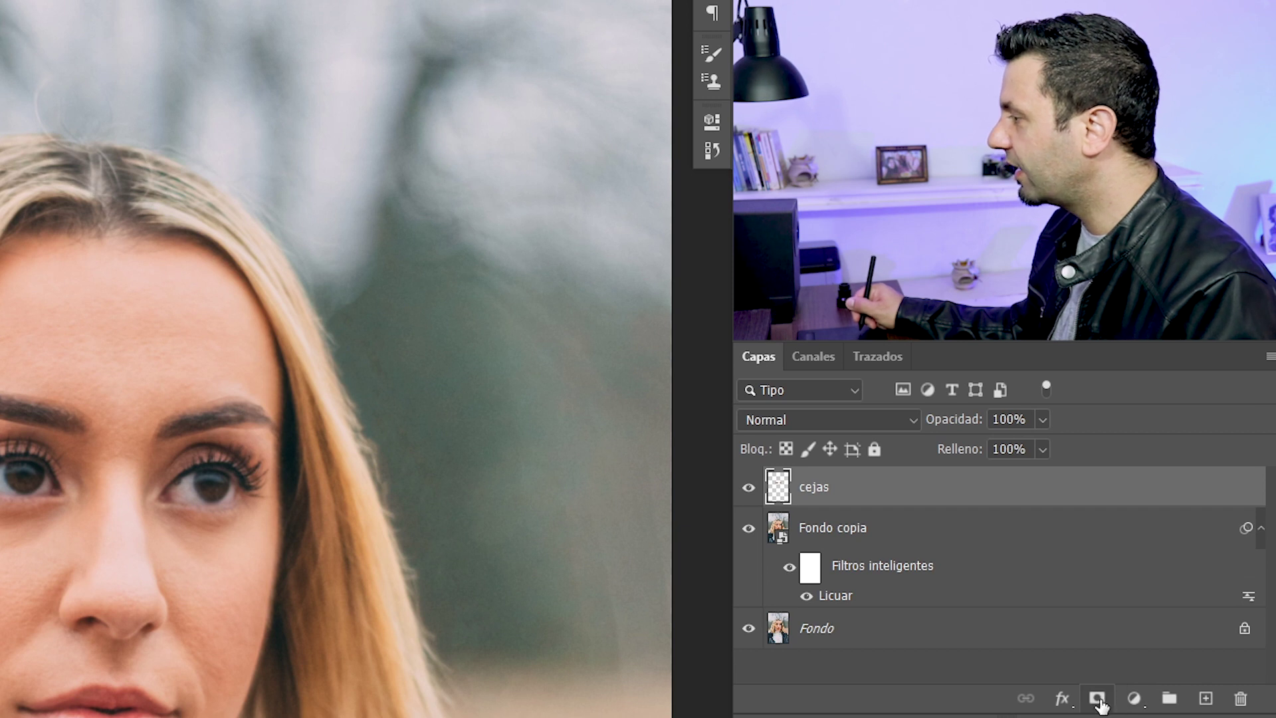
# Step: Add a white layer mask to cejas and switch to the Brush tool
pyautogui.click(1097, 698)
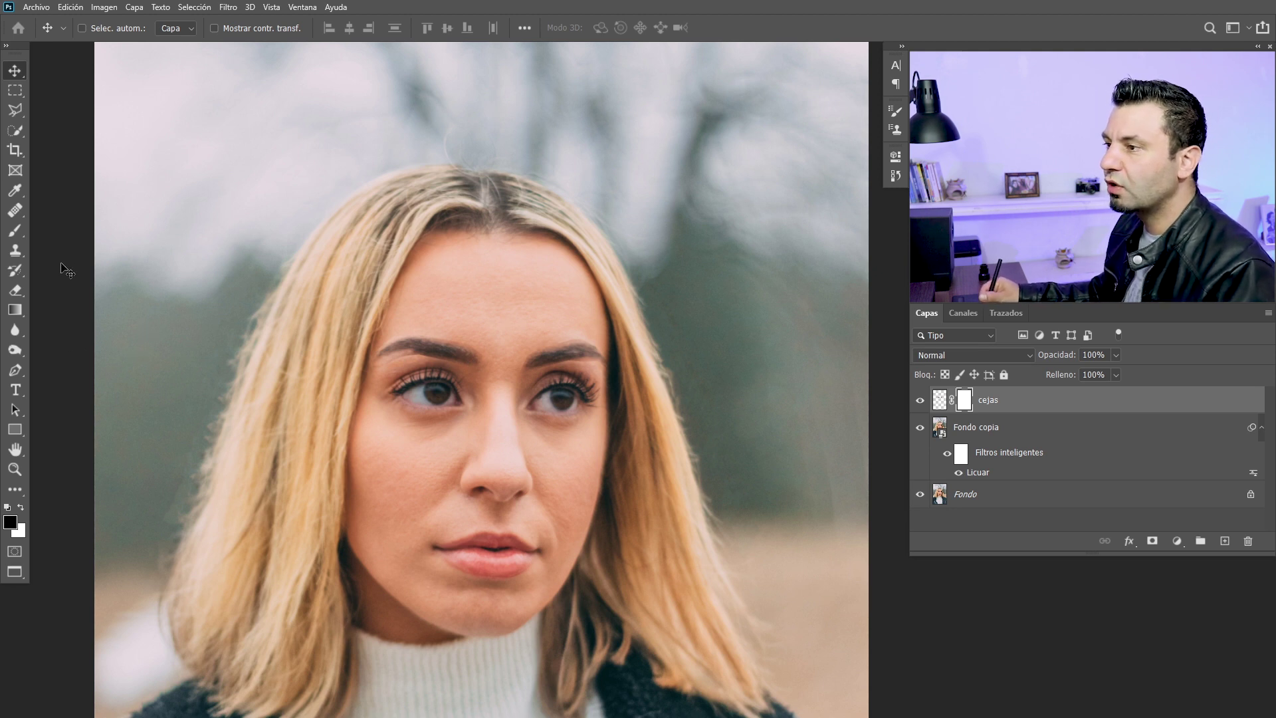
pyautogui.click(14, 231)
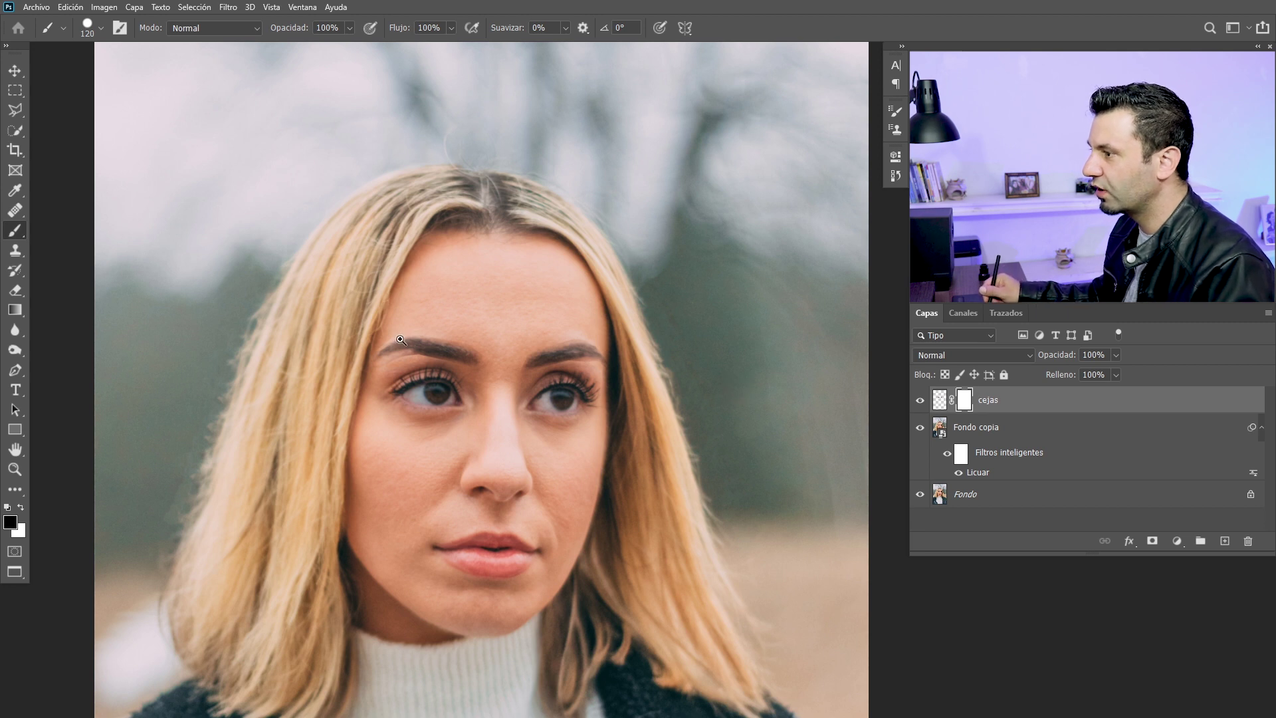
pyautogui.keyDown('ctrl'); pyautogui.click(428, 342); pyautogui.keyUp('ctrl')
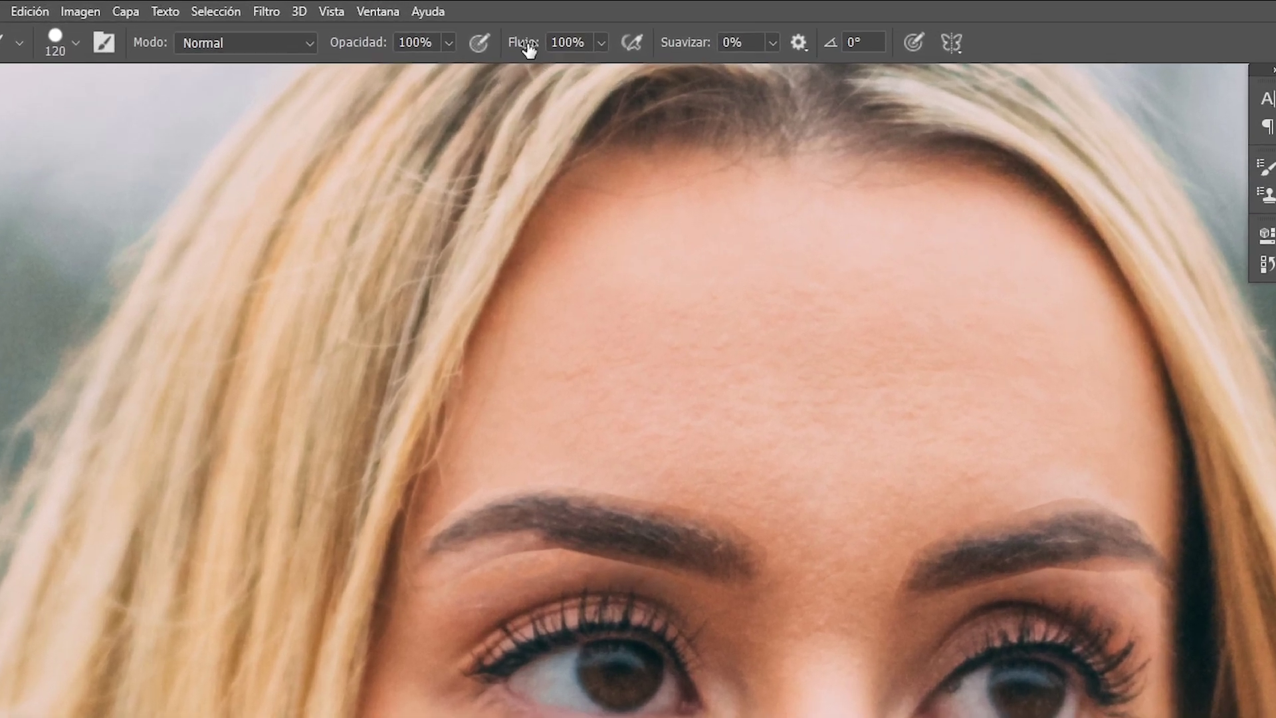
# Step: Set the brush to 21% flow with a soft 0% hardness round tip sized to the eyebrows
pyautogui.moveTo(394, 29); pyautogui.dragTo(361, 32)
pyautogui.moveTo(465, 50); pyautogui.dragTo(450, 52)
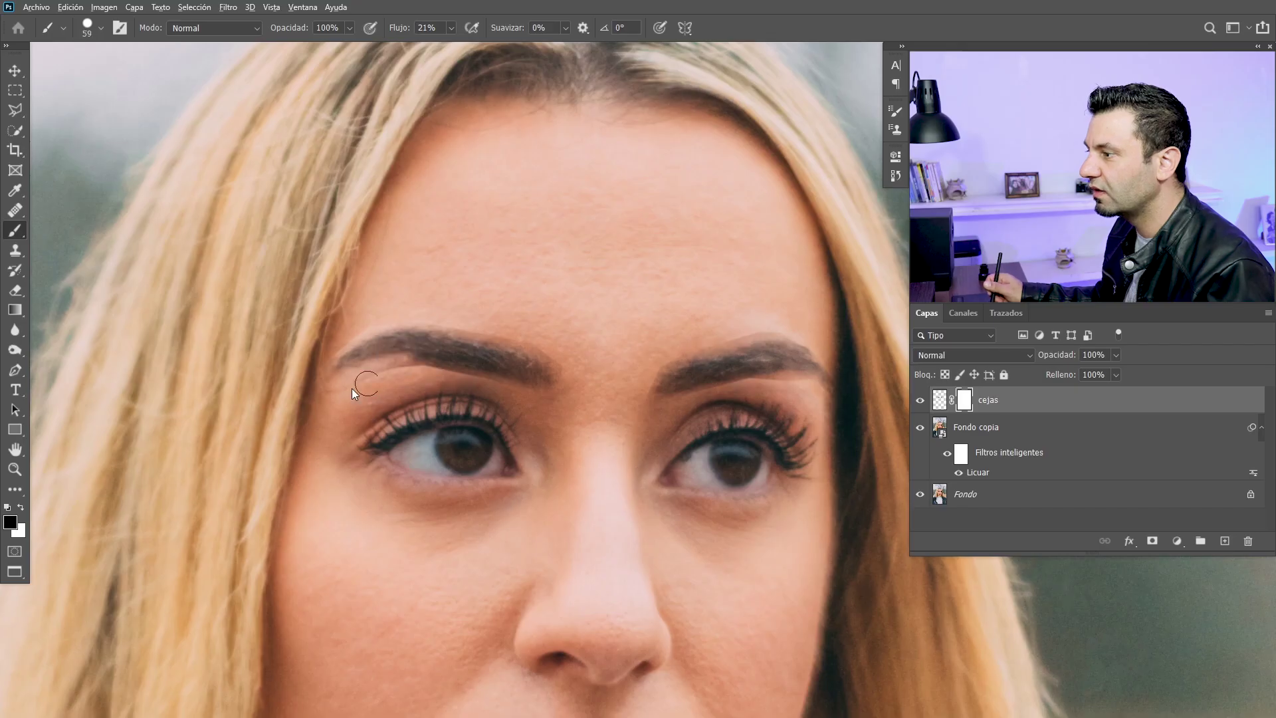
pyautogui.rightClick(352, 393)
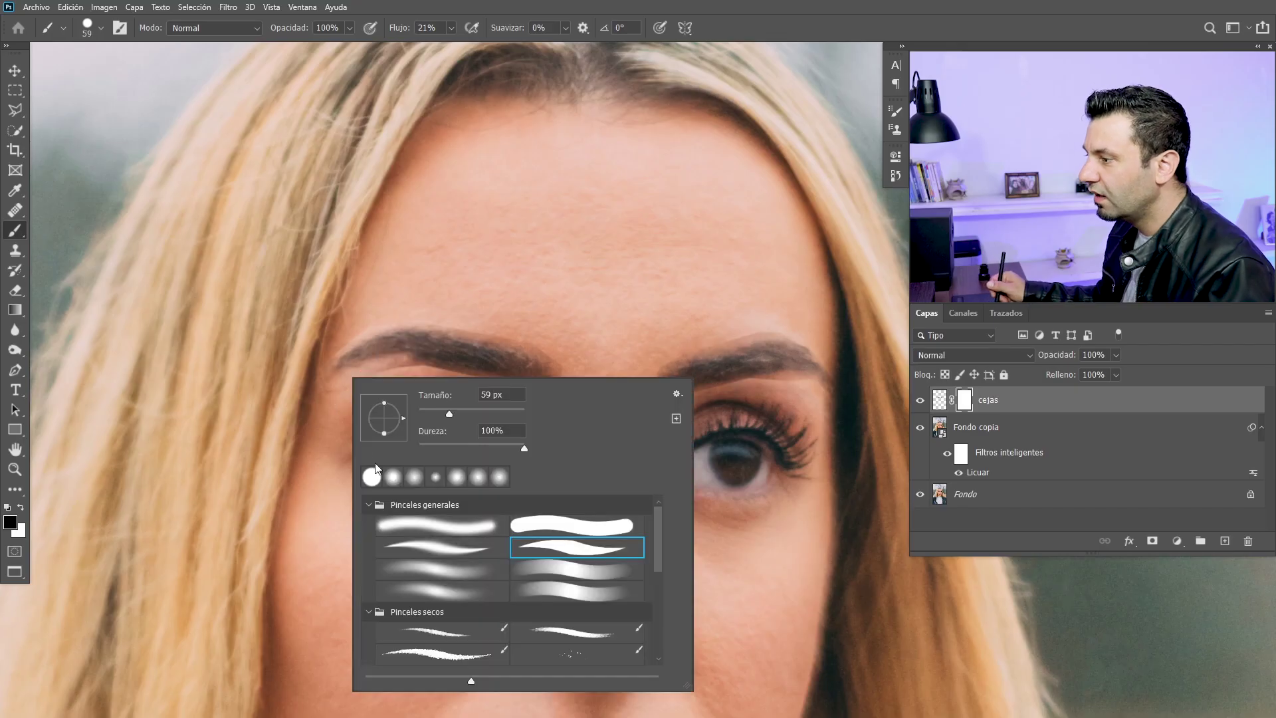
pyautogui.click(412, 527)
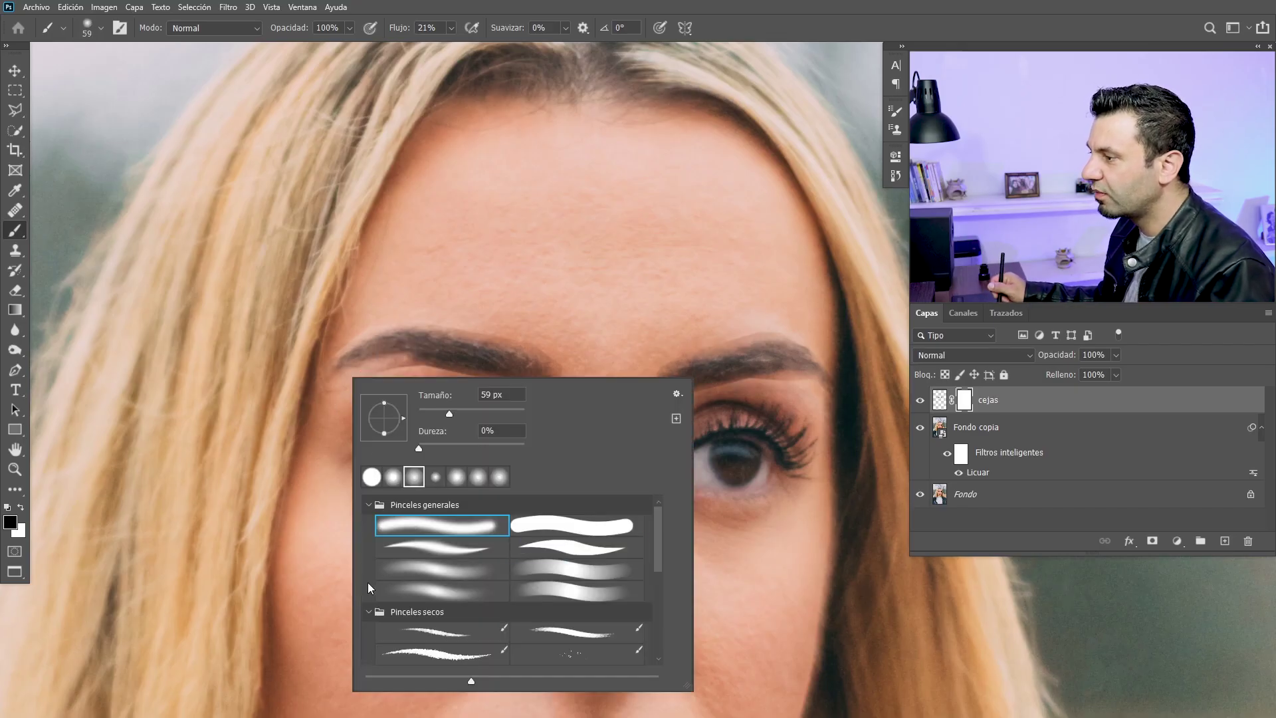
pyautogui.click(341, 424)
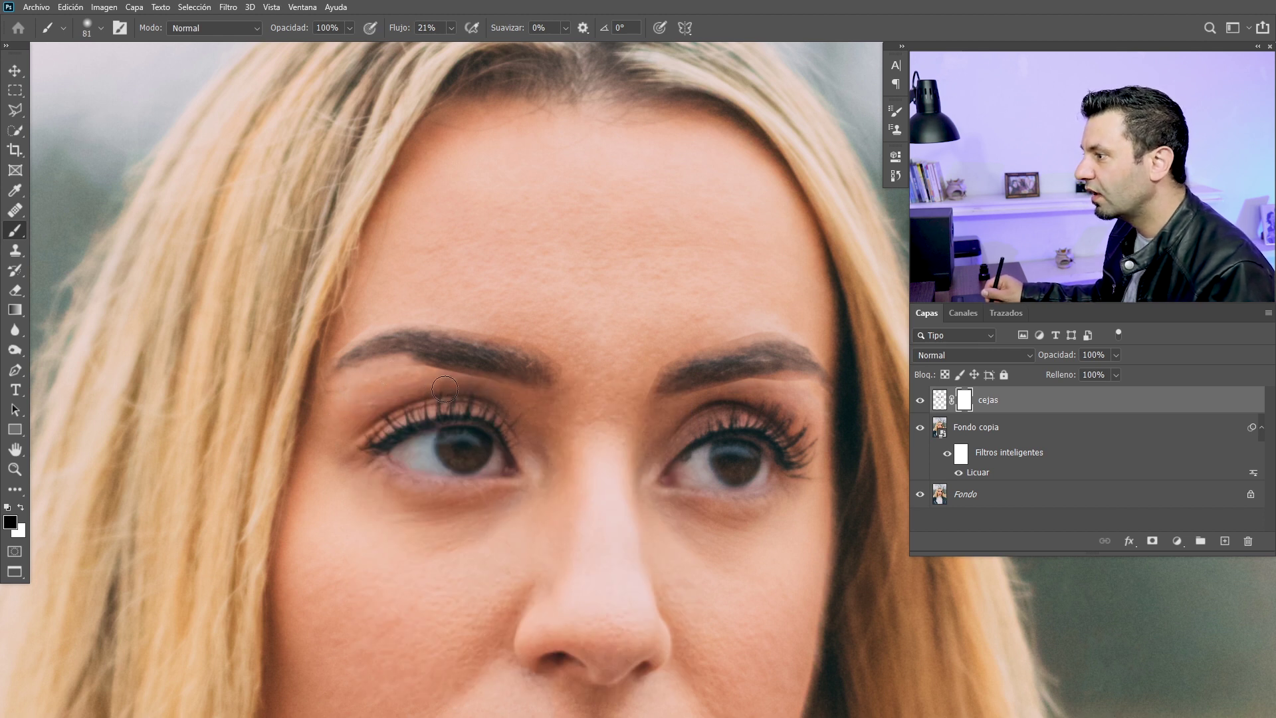
pyautogui.moveTo(410, 375); pyautogui.dragTo(426, 382)
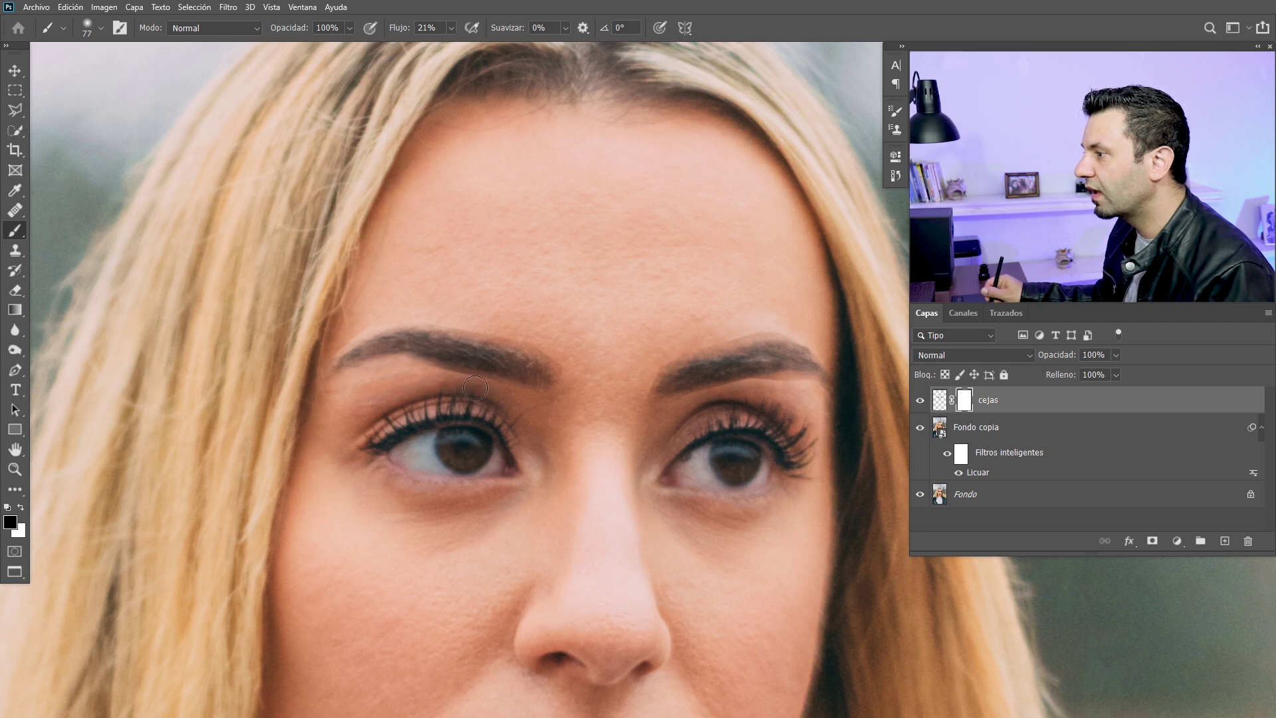
pyautogui.moveTo(407, 389)
pyautogui.mouseDown()
pyautogui.moveTo(410, 371)
pyautogui.moveTo(429, 380)
pyautogui.moveTo(149, 368)
pyautogui.mouseUp()
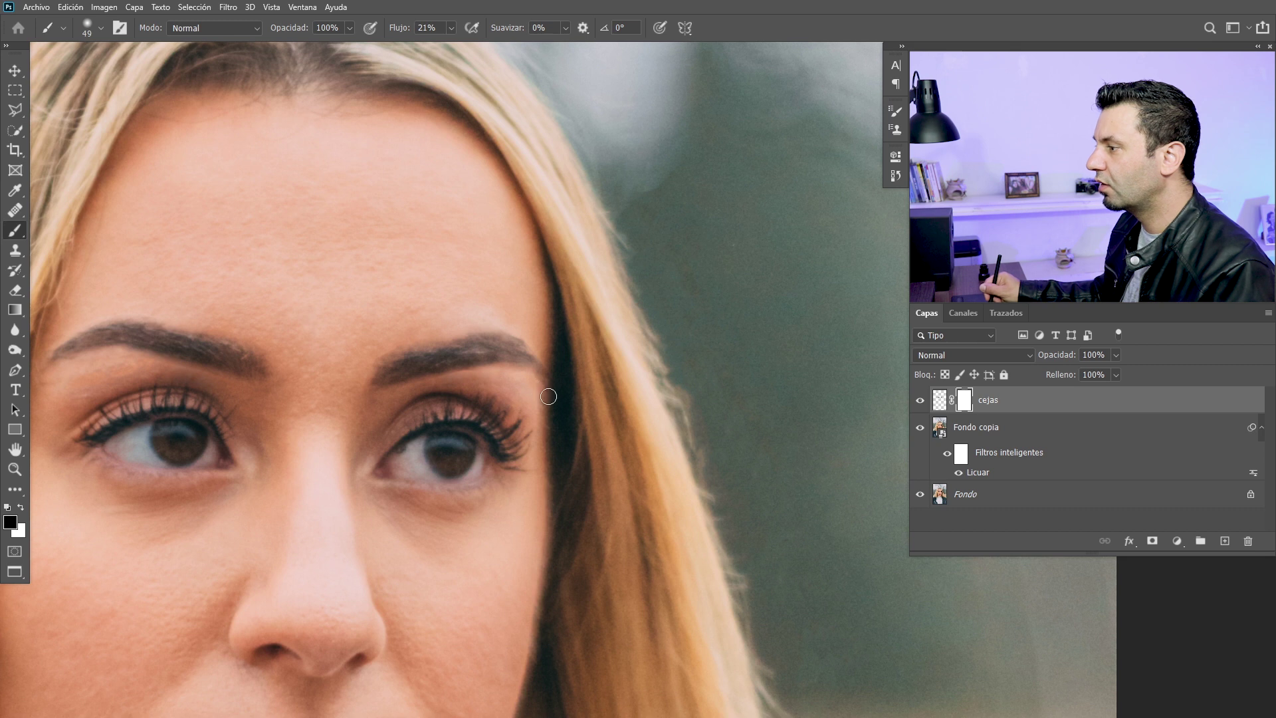
pyautogui.hotkey('ctrl', '0')
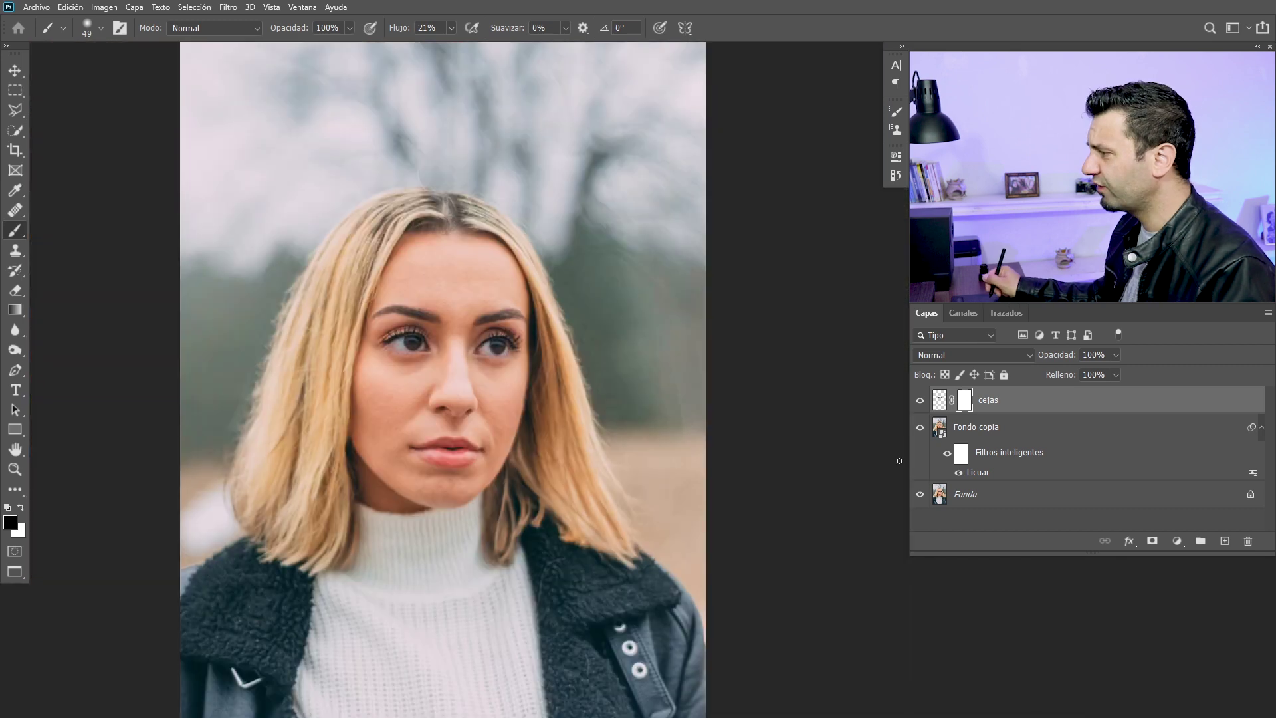
# Step: Group cejas and Fondo copia into Grupo 1 with Ctrl+G and expand the group
pyautogui.keyDown('shift'); pyautogui.click(998, 429); pyautogui.keyUp('shift')
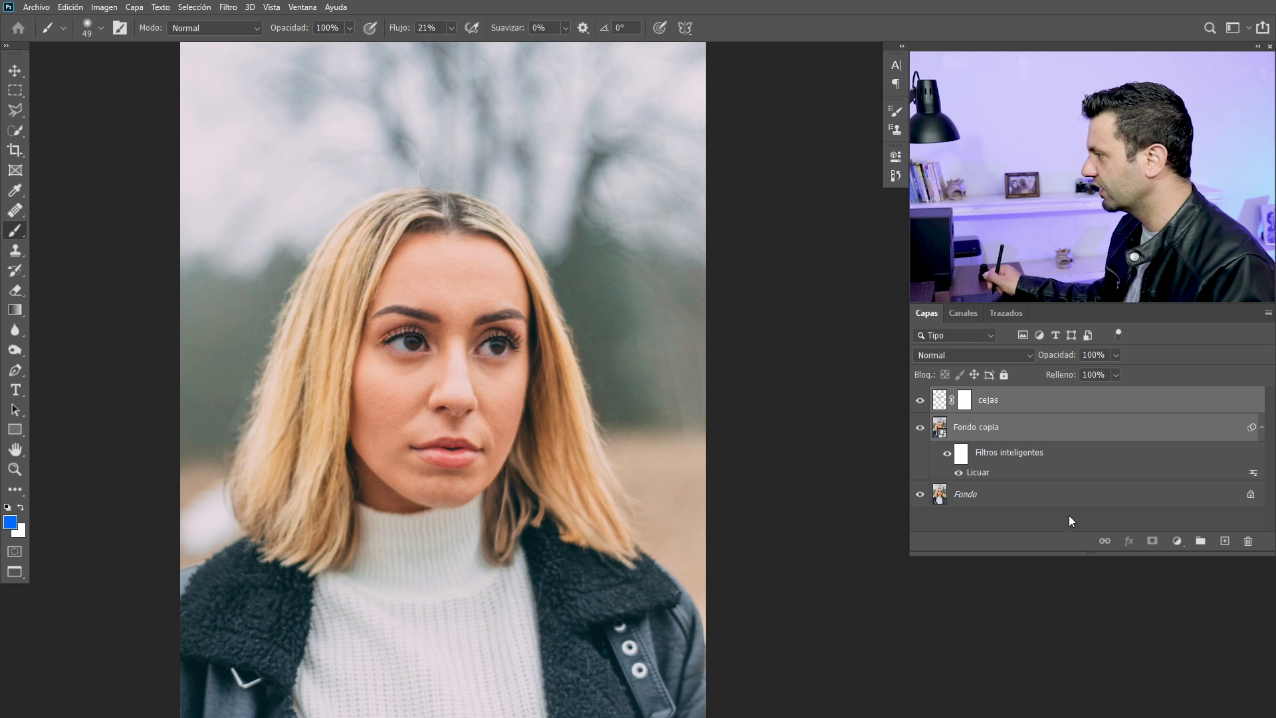
pyautogui.hotkey('ctrl', 'g')
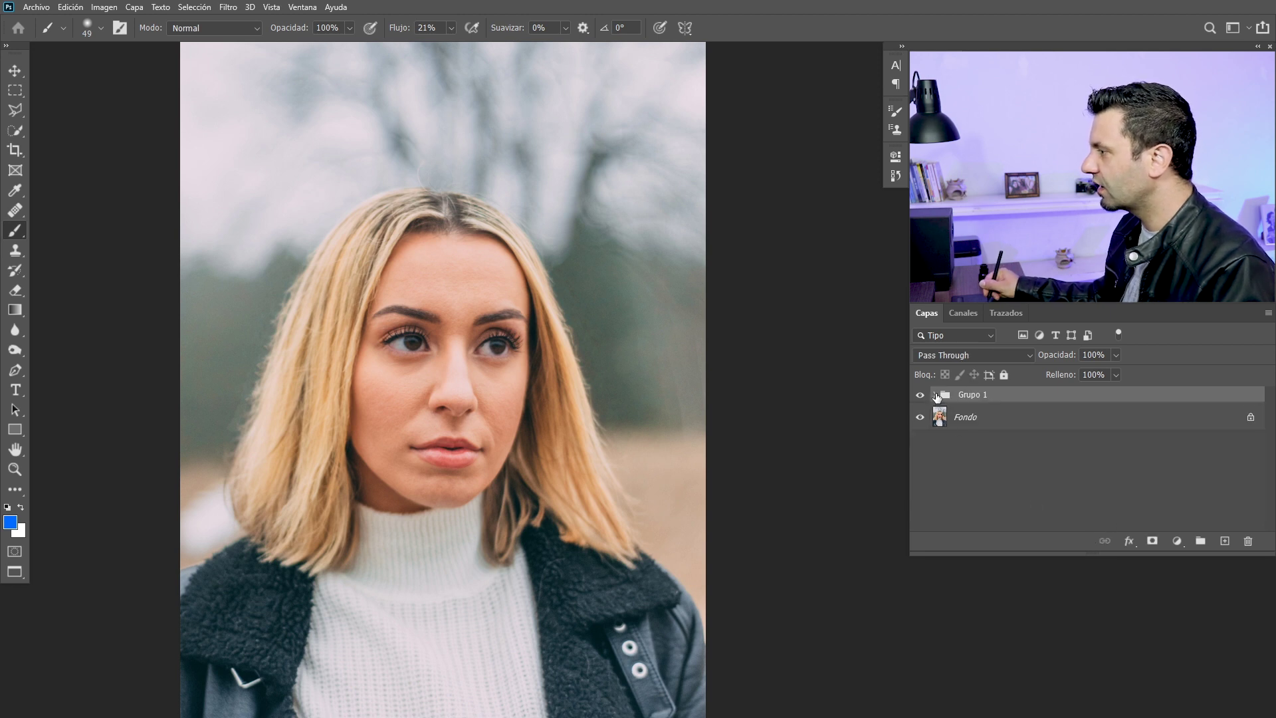
pyautogui.click(935, 395)
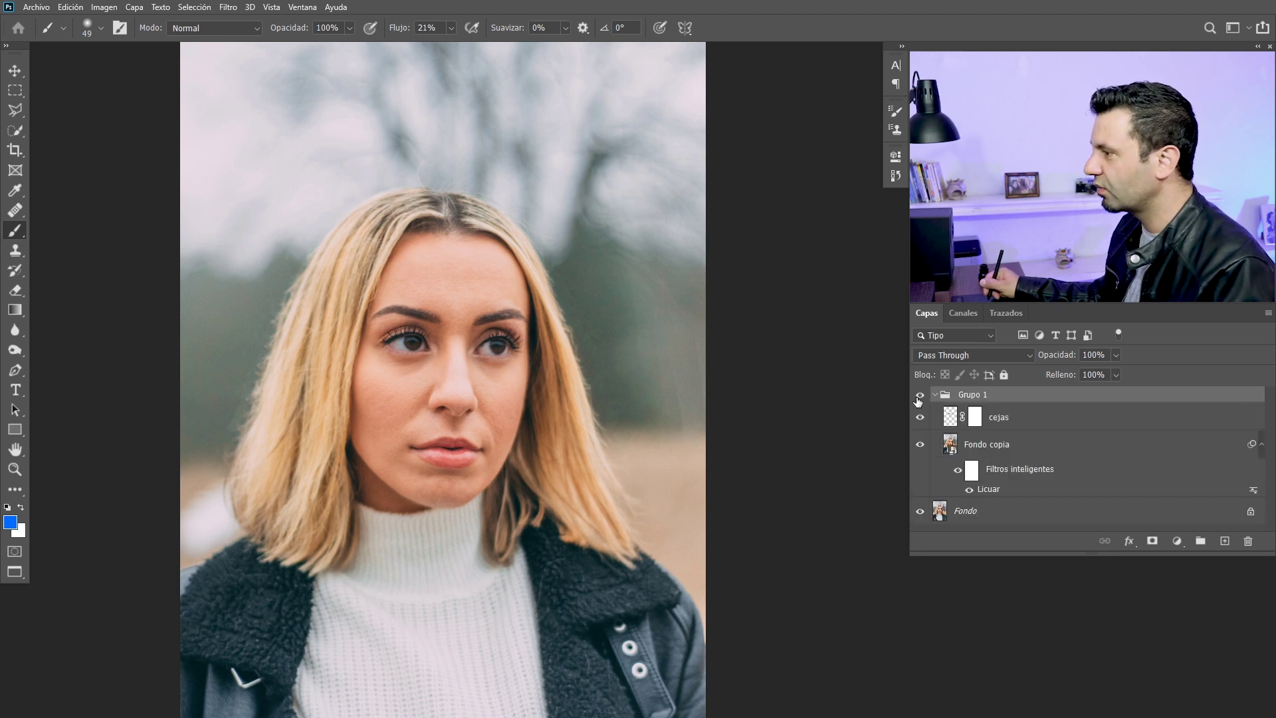